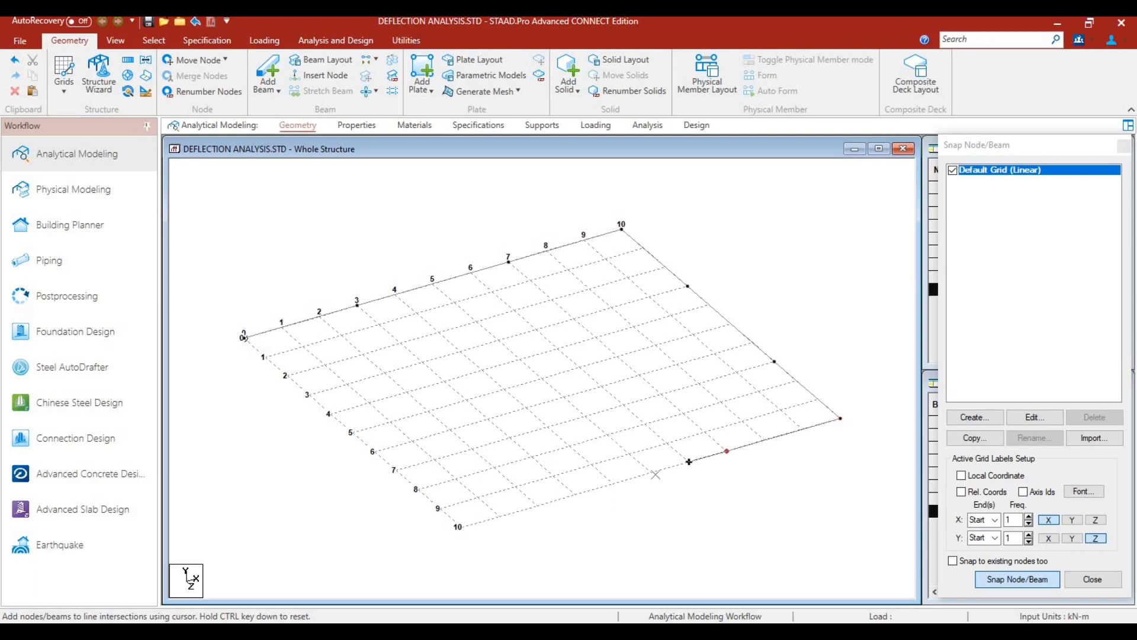
- Complete the perimeter beams along Z=10 and X=0, with nodes at X=3 and X=0, then at Z=7, Z=3 and the origin
click(575, 493)
click(460, 526)
click(393, 470)
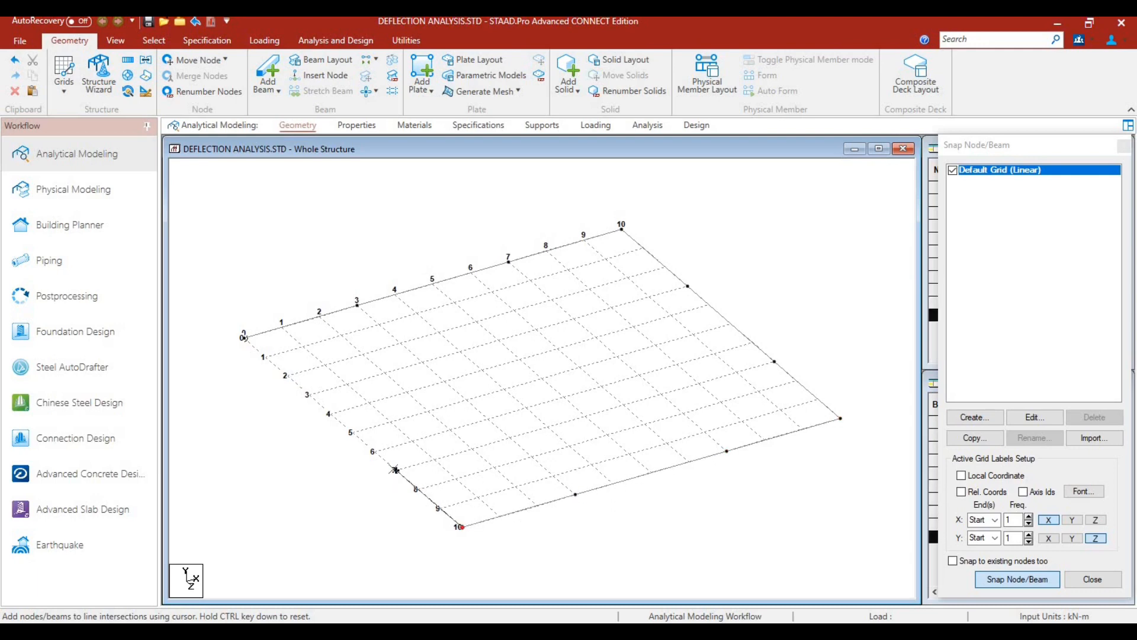
click(308, 394)
click(243, 338)
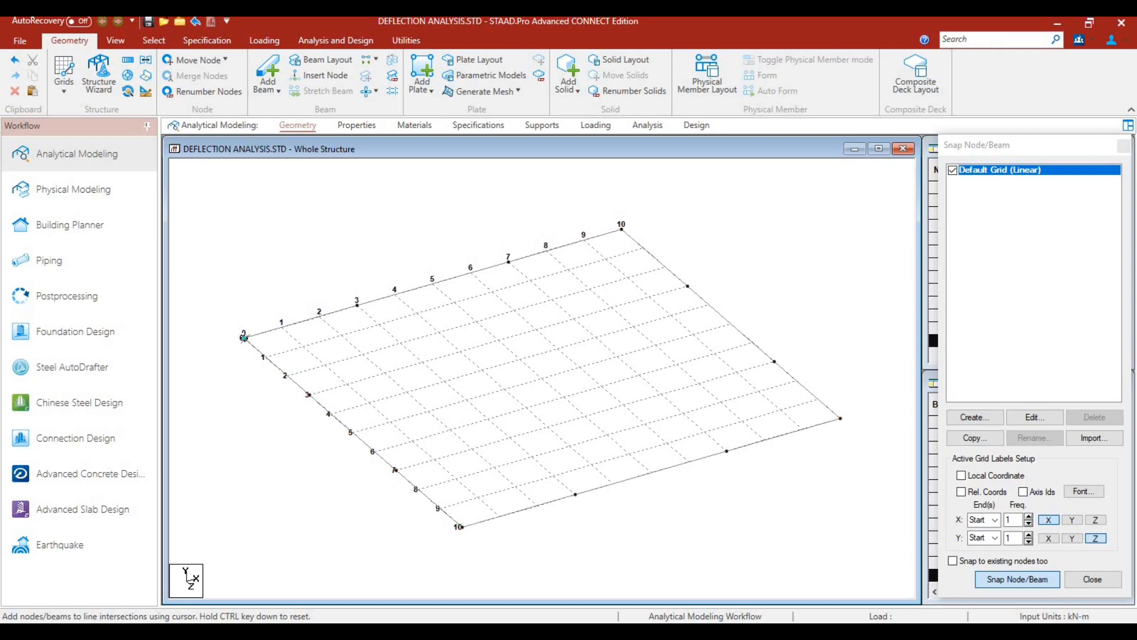
click(1020, 583)
- Add beams along grid line Z=3 from X=0 to X=10, with intermediate nodes at X=3 and X=7
click(1020, 583)
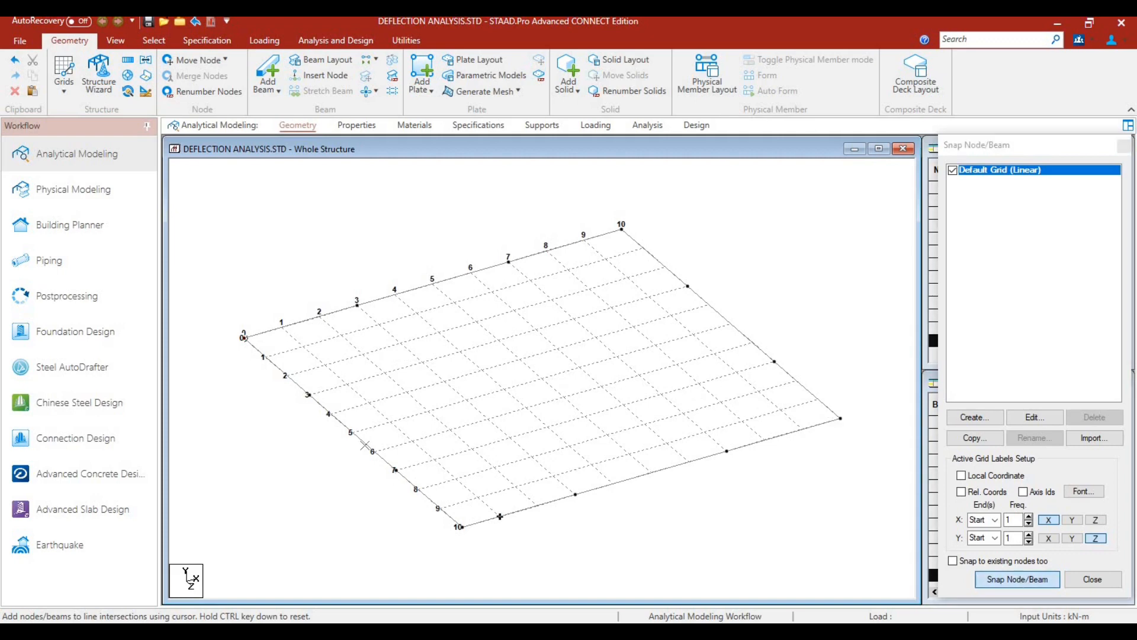
click(309, 394)
click(423, 362)
click(574, 318)
click(687, 286)
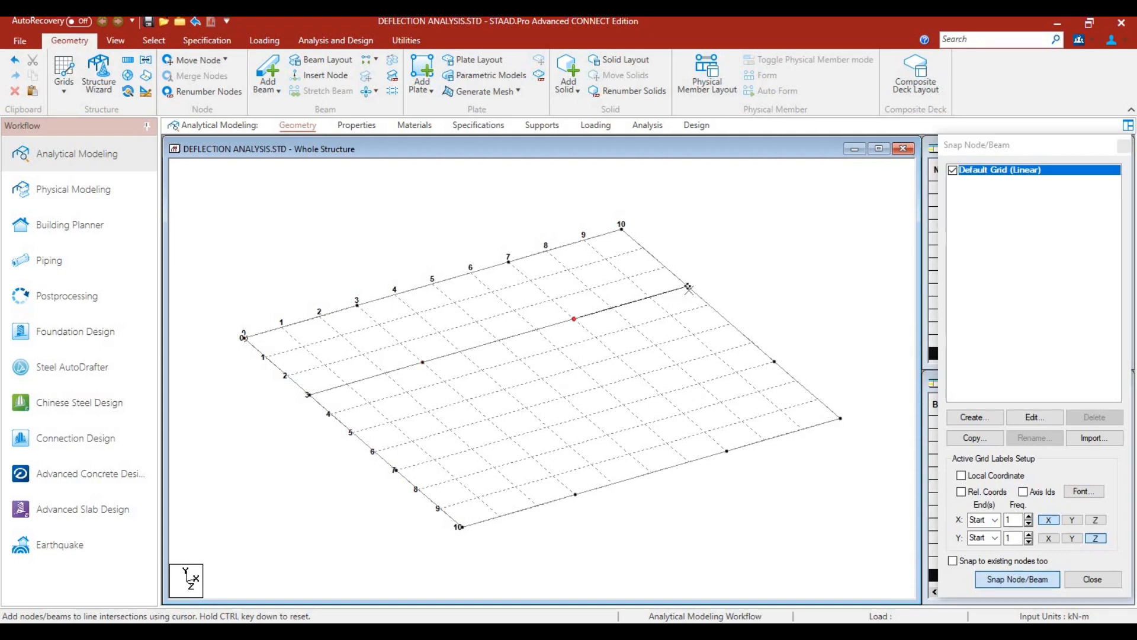
click(1017, 579)
- Add beams along grid line Z=7 from X=10 to X=0, with intermediate nodes at X=7 and X=3
click(1018, 579)
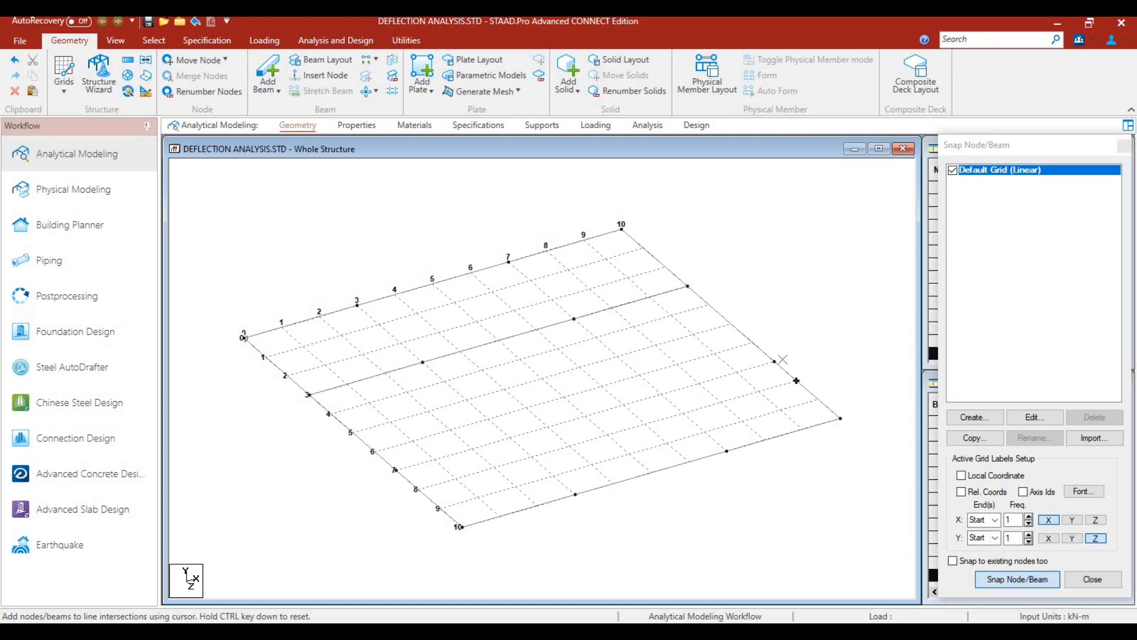
click(661, 394)
click(510, 437)
click(395, 470)
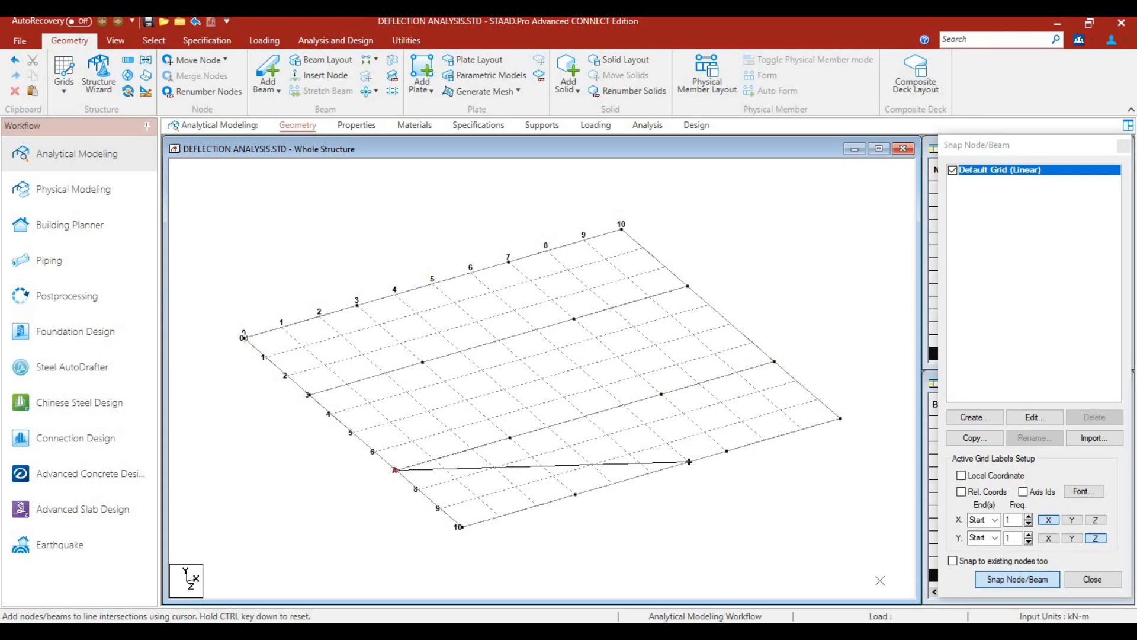
click(1005, 581)
- Add beams along grid line X=3 from Z=10 to Z=0, connecting through the nodes at Z=7 and Z=3
click(1005, 581)
click(575, 493)
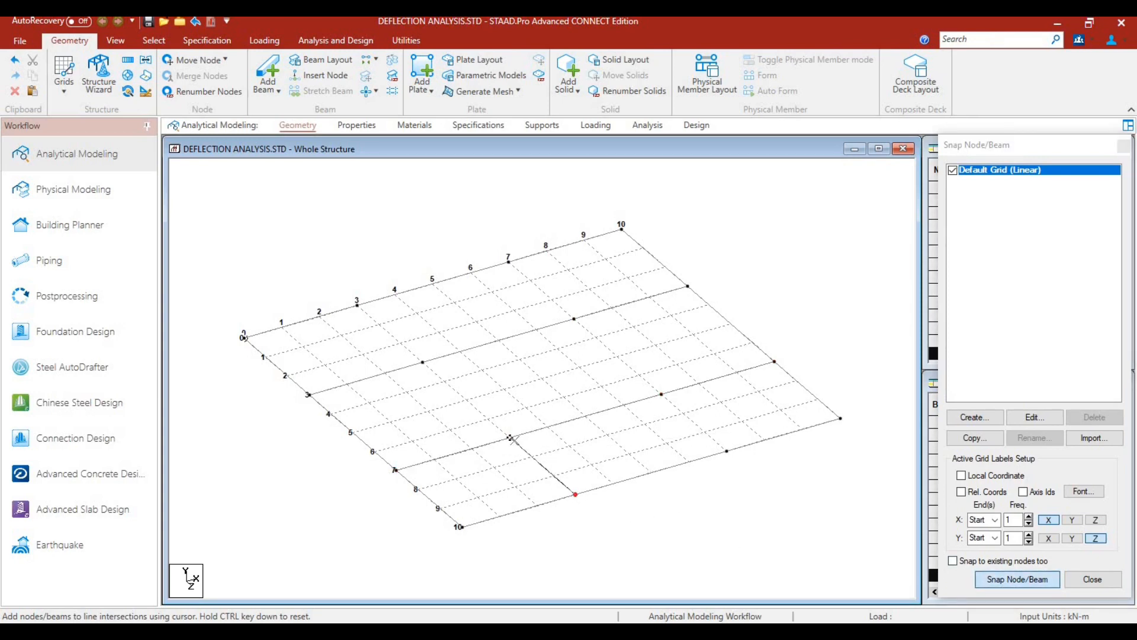
click(357, 305)
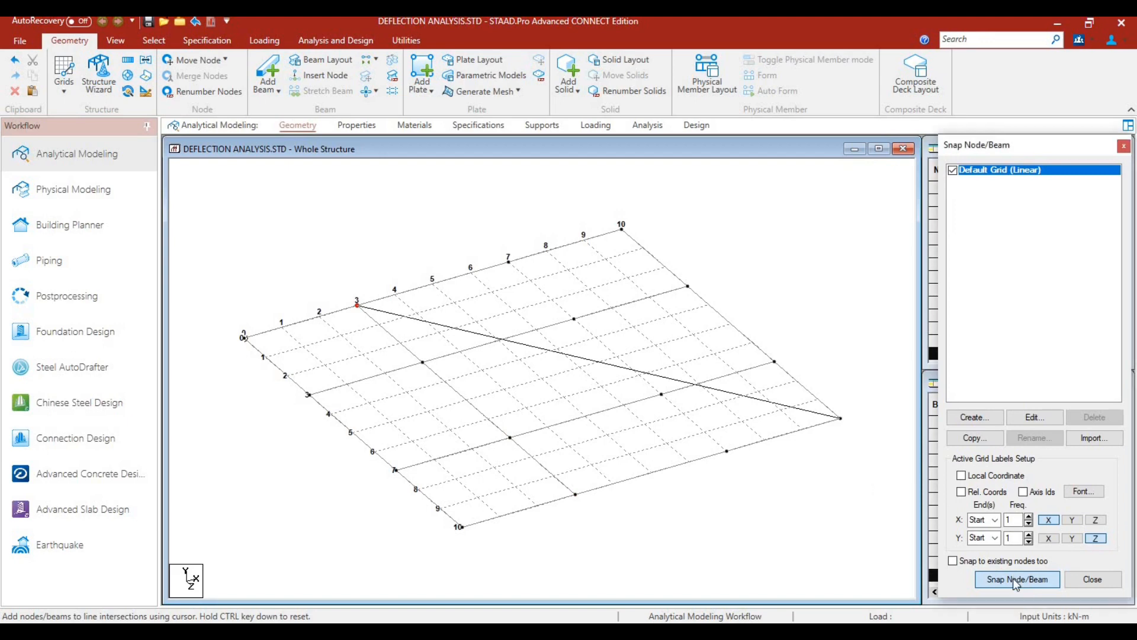
click(1016, 581)
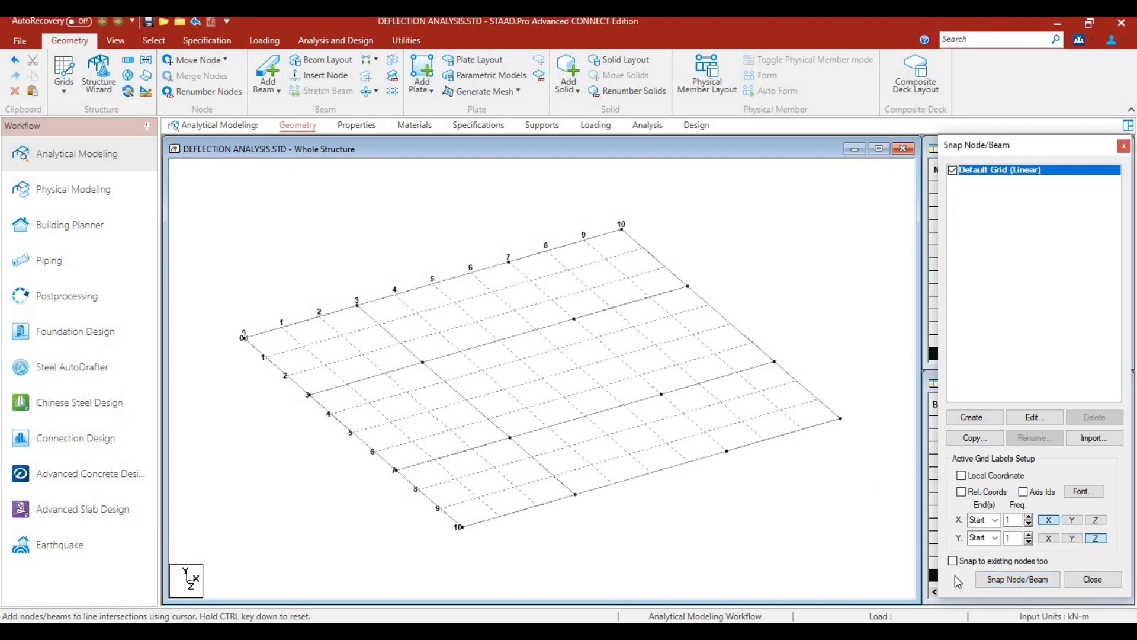
- Add beams along grid line X=7 from Z=10 to Z=0 through the existing nodes, and finish snapping on the grid
click(993, 584)
click(575, 318)
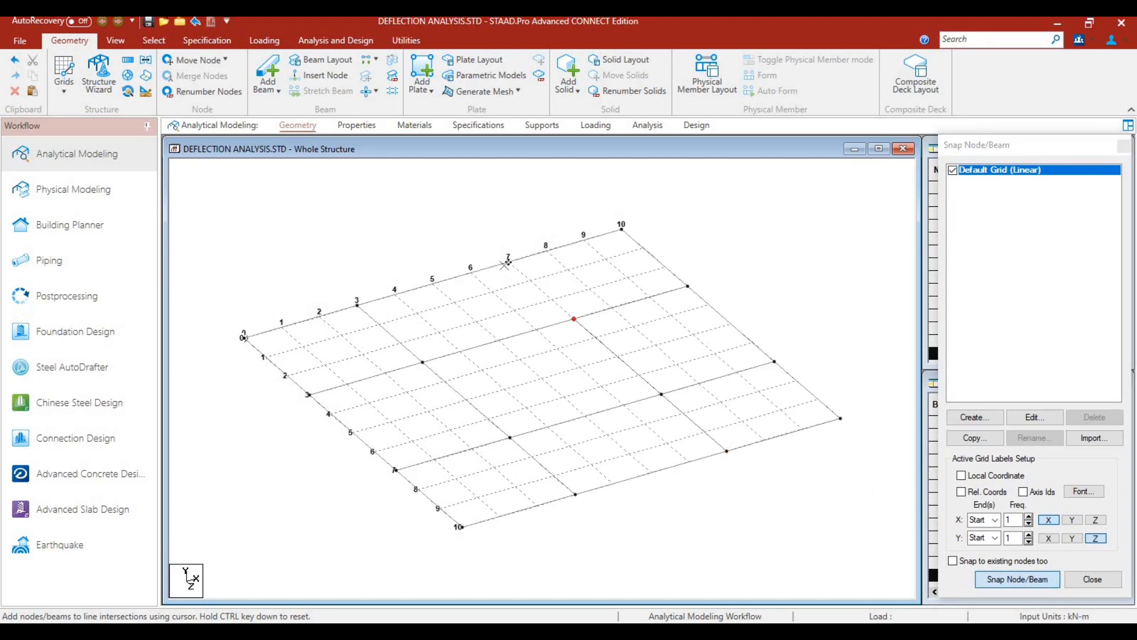
click(1016, 579)
click(1123, 146)
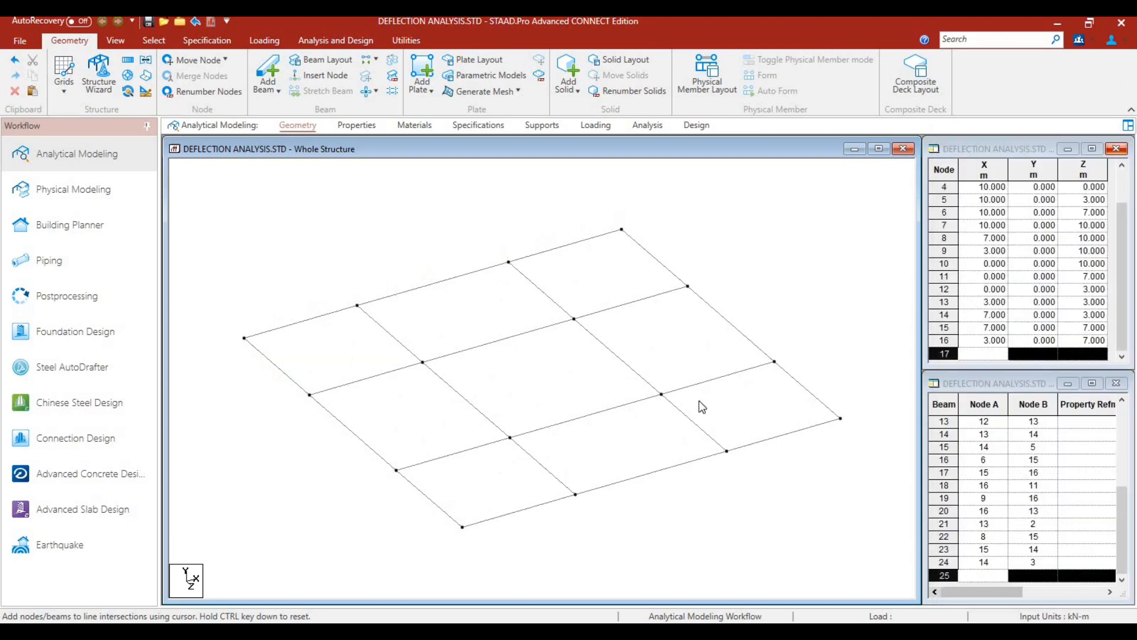
- Select the whole floor grid and repeat it translationally in global Y with 3 steps at 3 m spacing
scroll(531, 297, down, 5)
drag(368, 276, 728, 519)
click(136, 67)
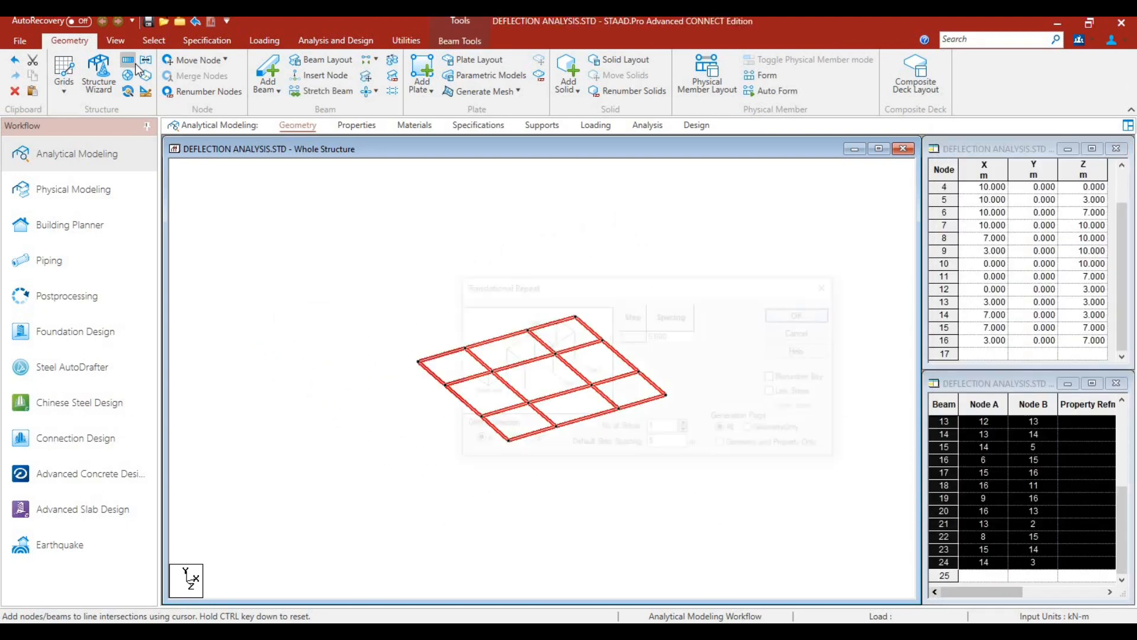
click(686, 426)
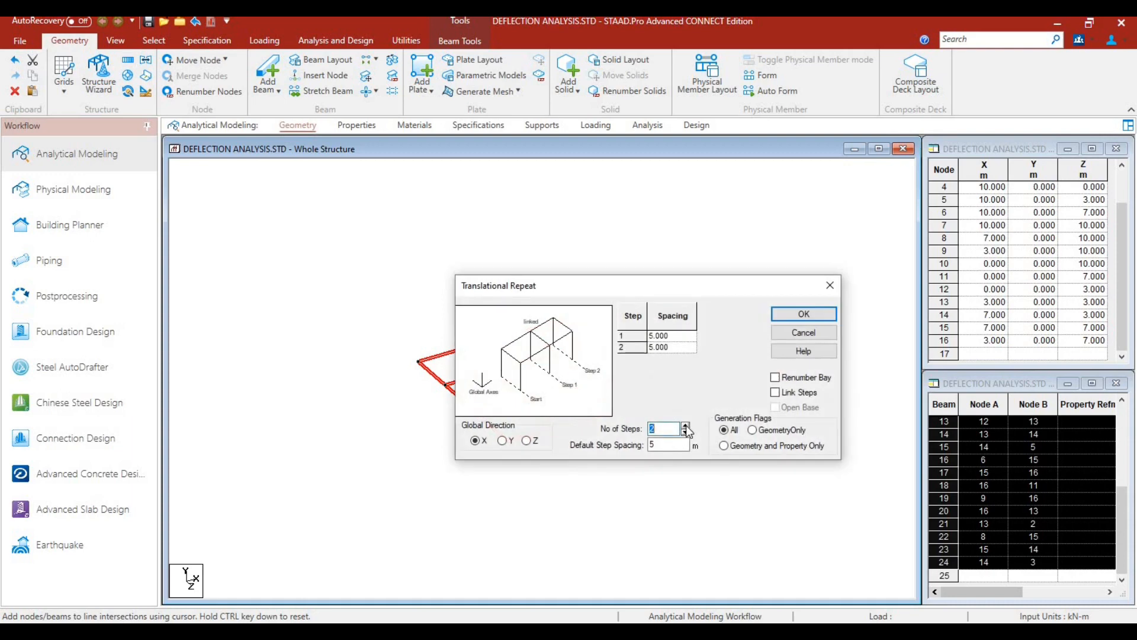
click(686, 426)
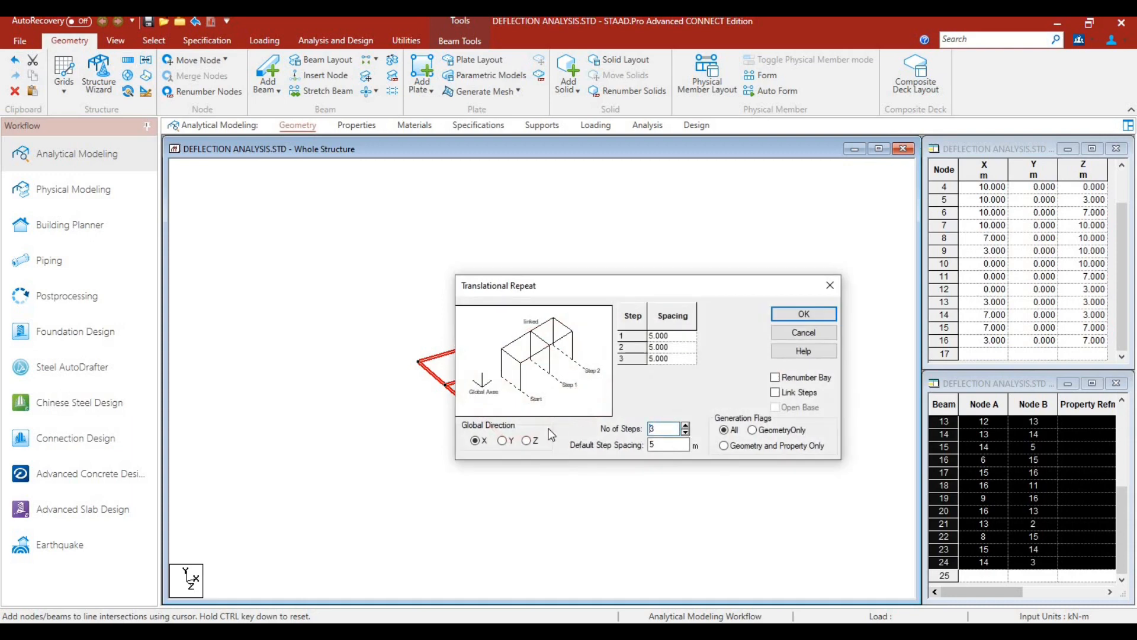
click(502, 441)
drag(666, 445, 596, 440)
click(804, 314)
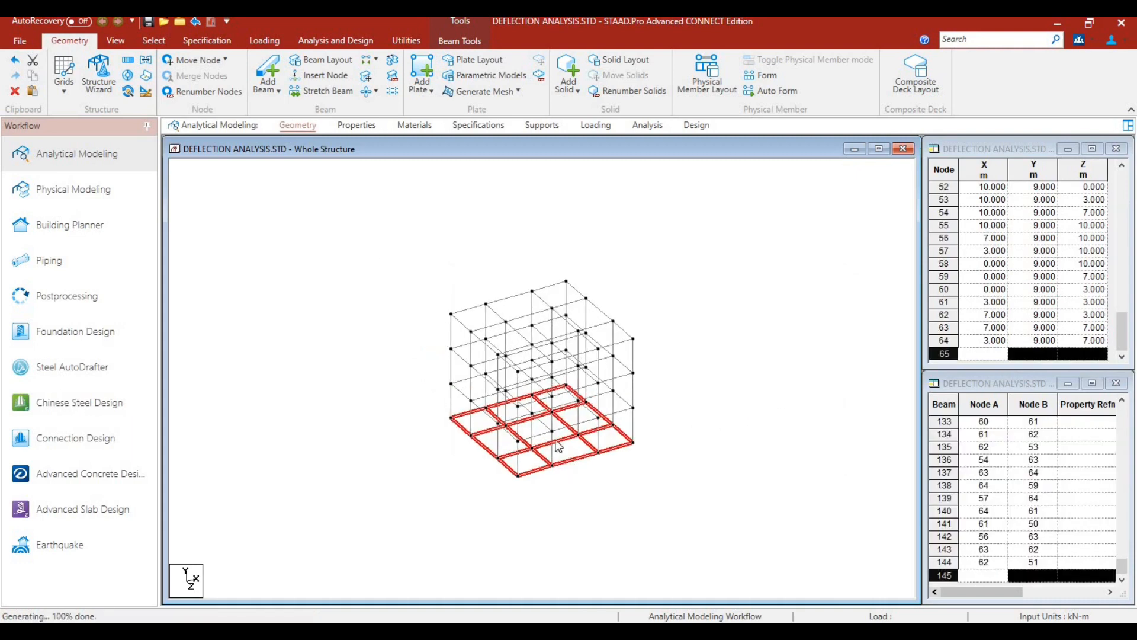
- Repeat the selected base floor grid once in global Y with a step spacing of -2 m and clear the selection
click(128, 60)
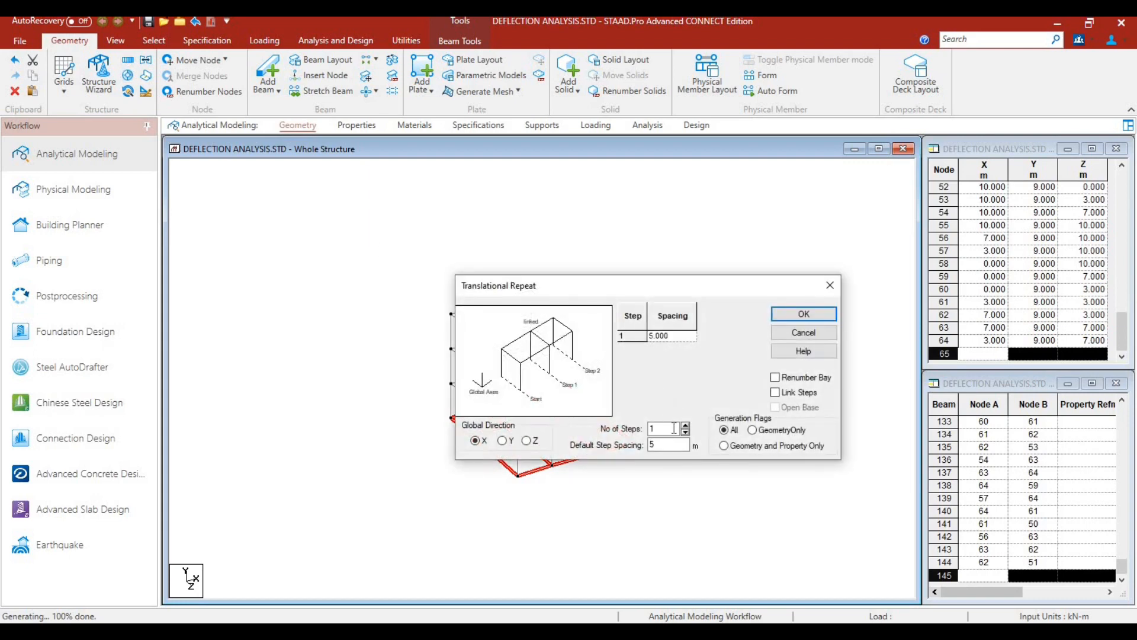
click(505, 441)
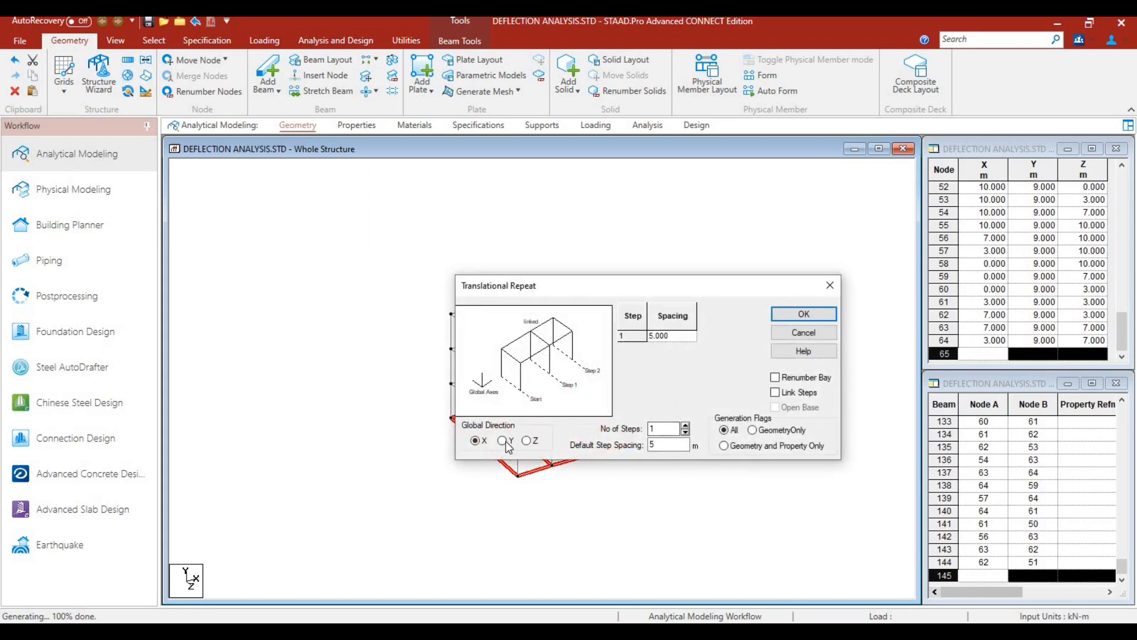
click(683, 342)
click(669, 336)
drag(669, 336, 629, 336)
text(-2)
click(797, 314)
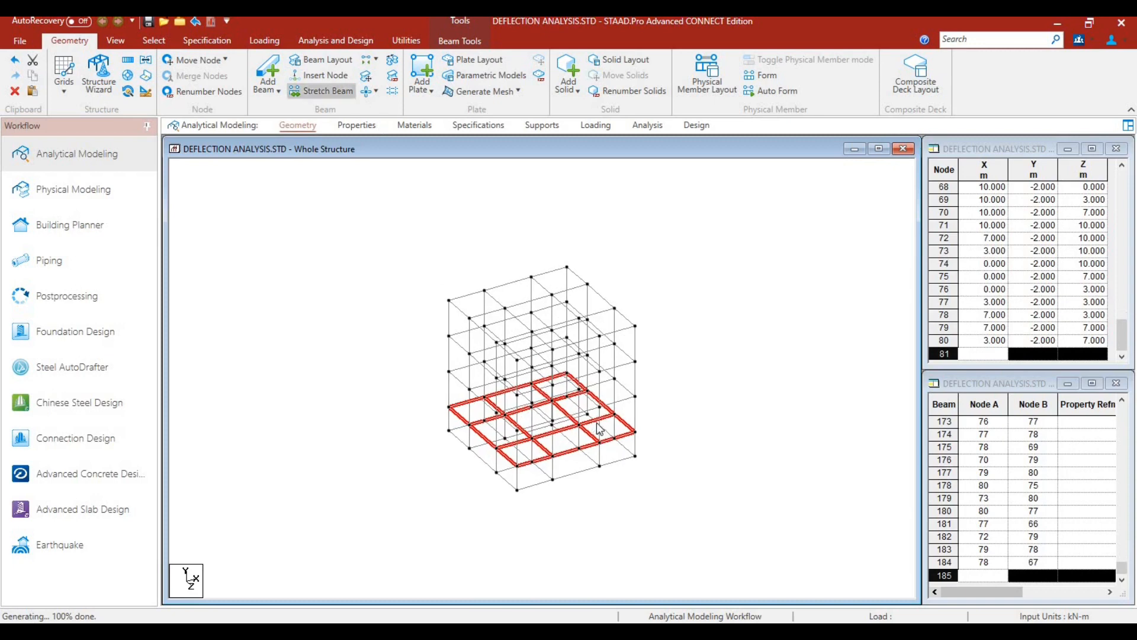
click(632, 485)
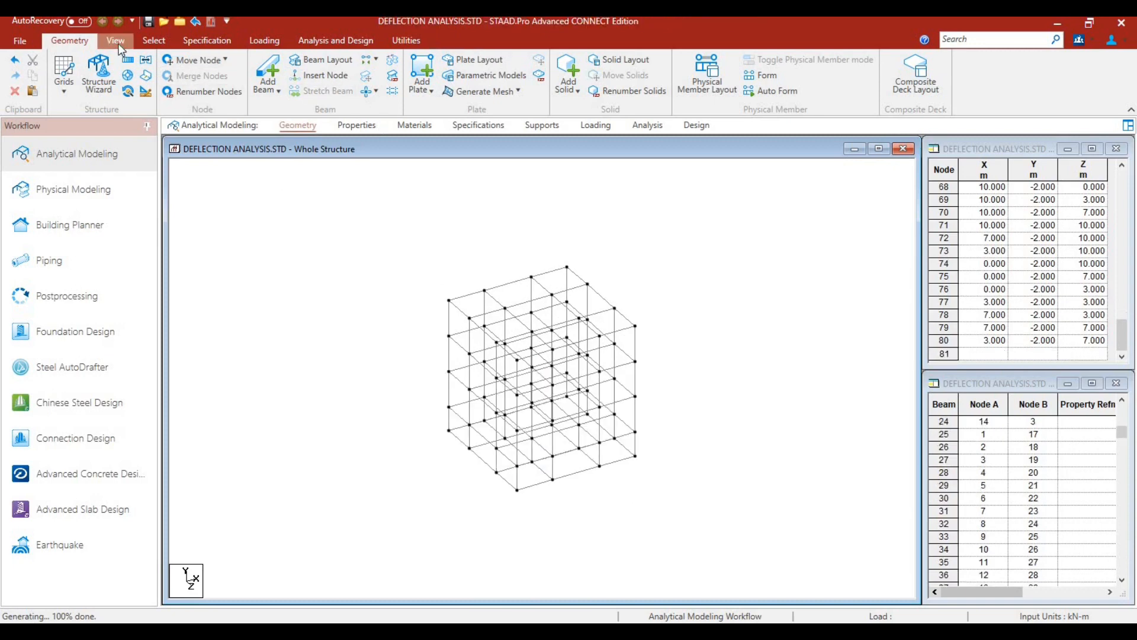
- Cut all horizontal beams at the lowest level, Y=-2 m, keeping the columns, and return to the isometric view
click(118, 42)
click(291, 78)
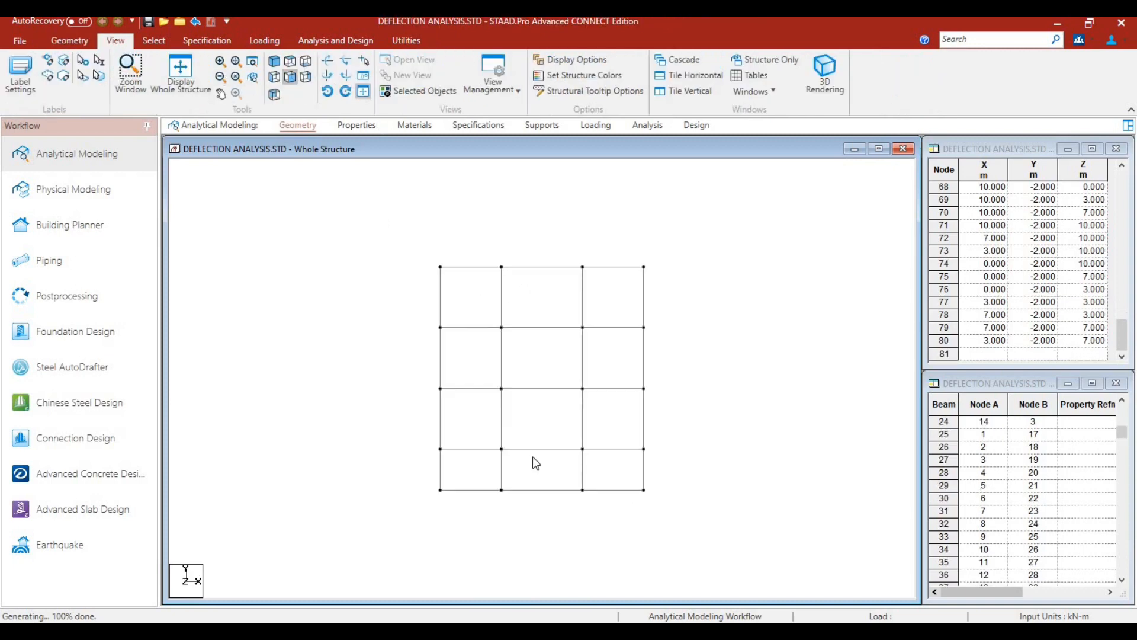
drag(623, 515, 460, 480)
drag(654, 515, 405, 475)
click(274, 61)
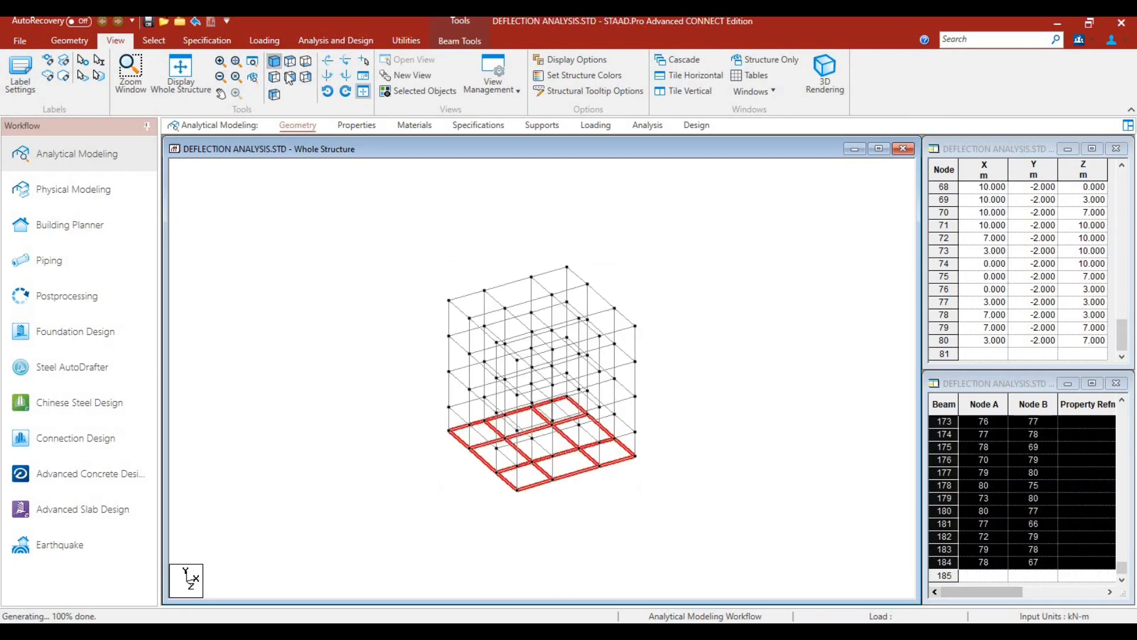
right_click(696, 370)
click(734, 232)
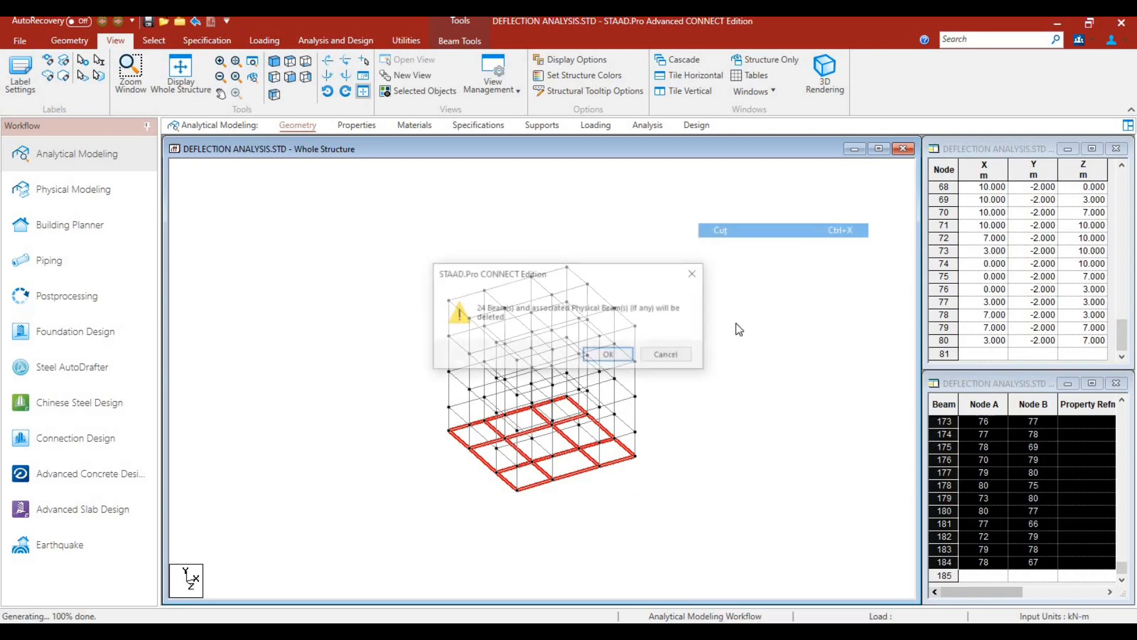
click(621, 354)
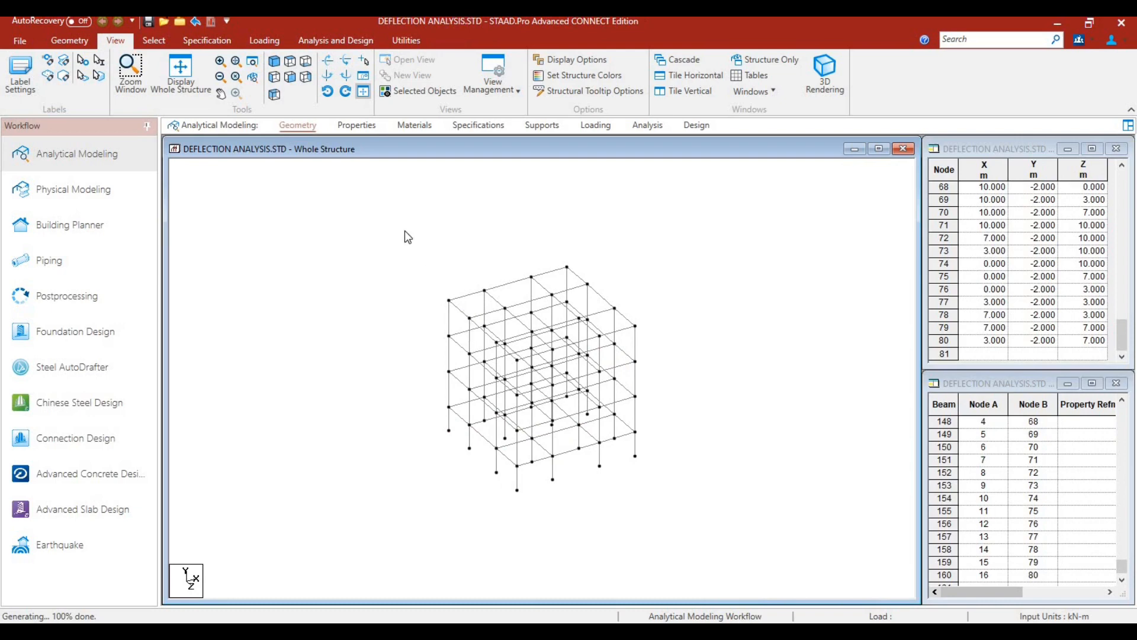
- Define a rectangular concrete section with YD 0.350 m and ZD 0.350 m, and add it to the properties
click(366, 127)
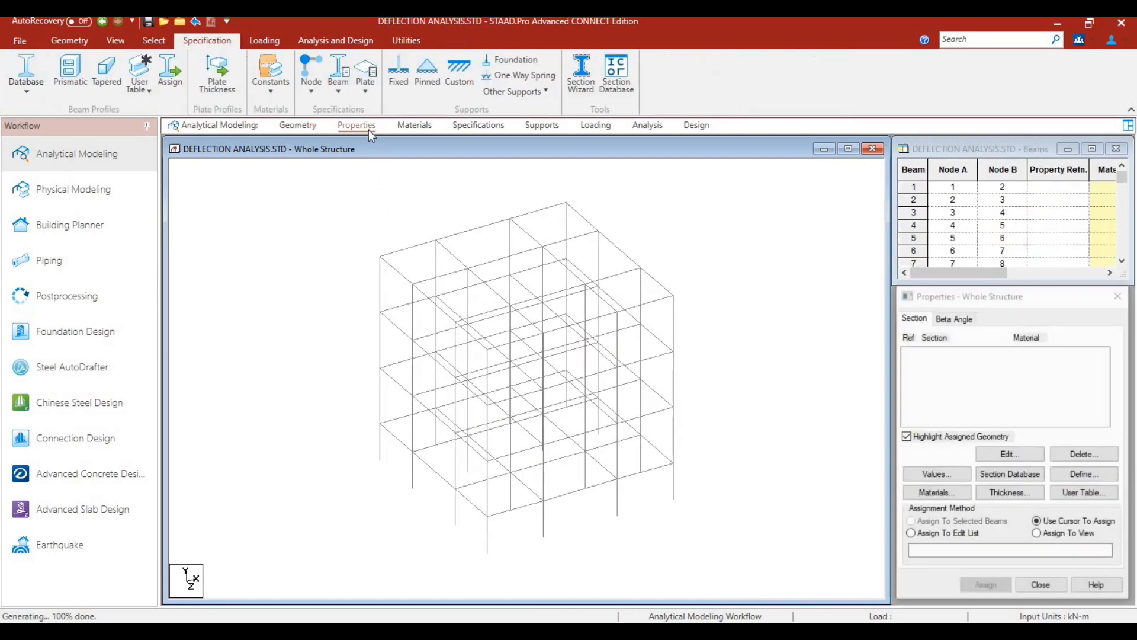
click(1083, 473)
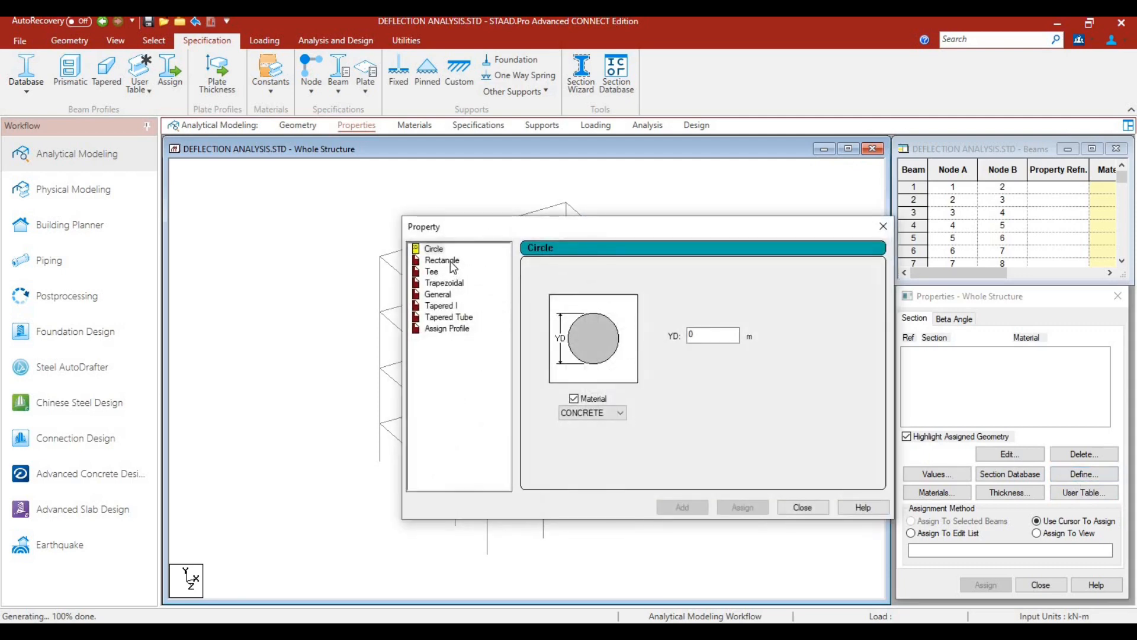
click(452, 263)
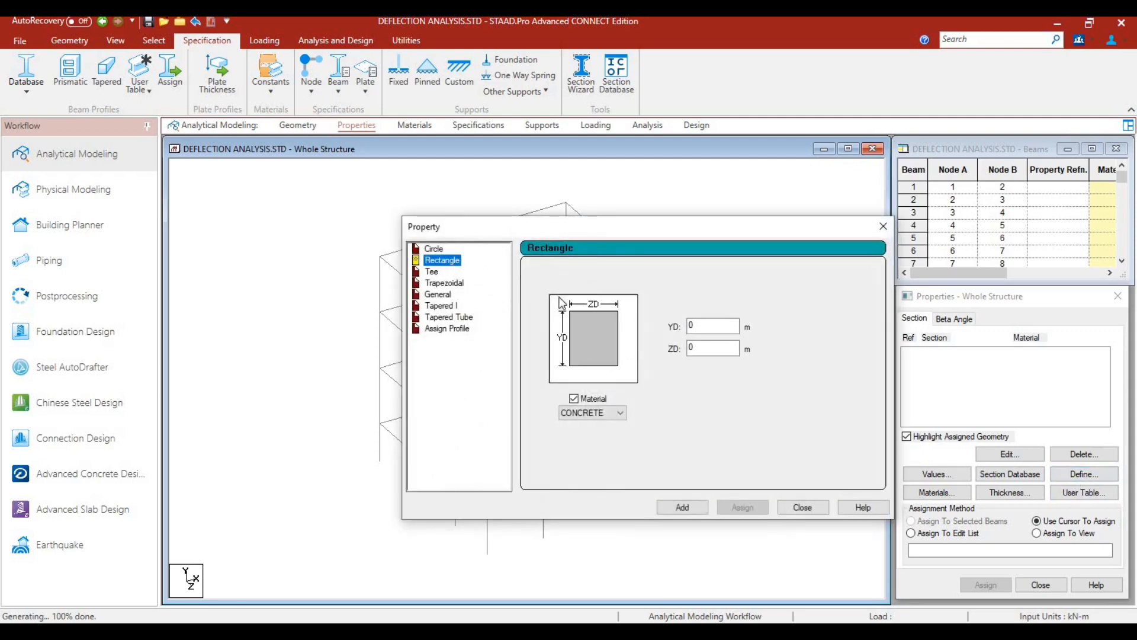
click(715, 326)
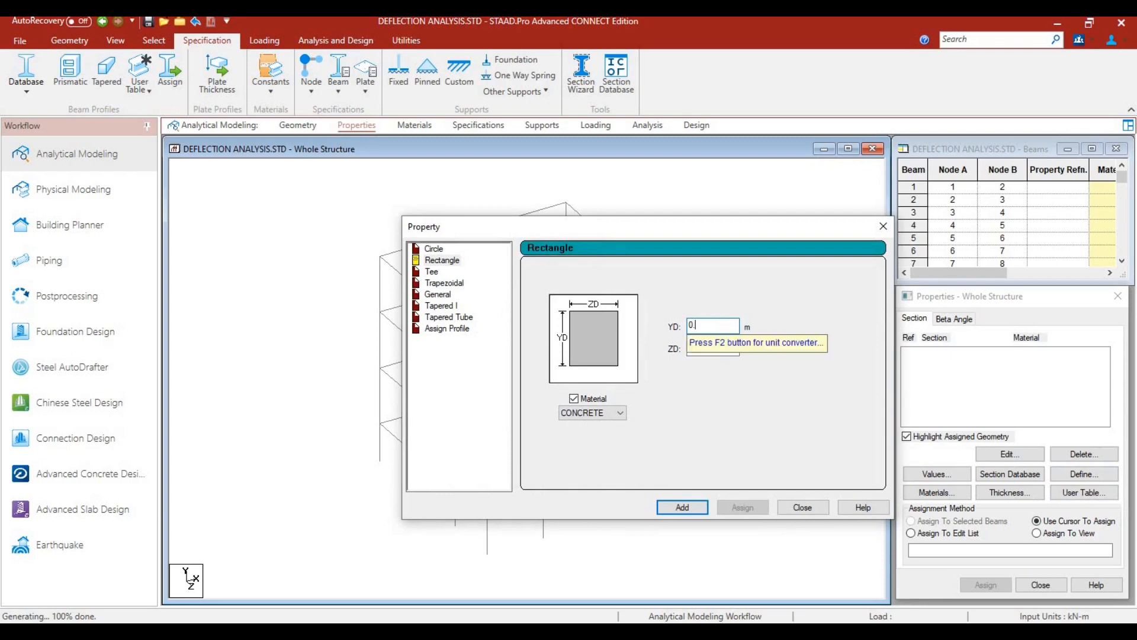
click(715, 346)
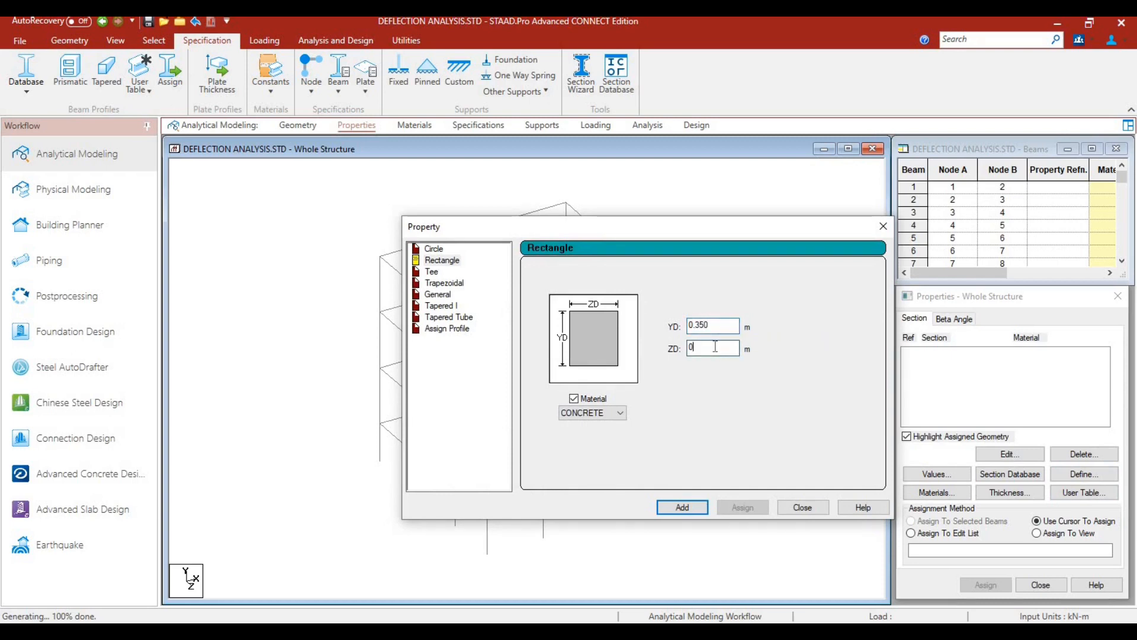
text(.350)
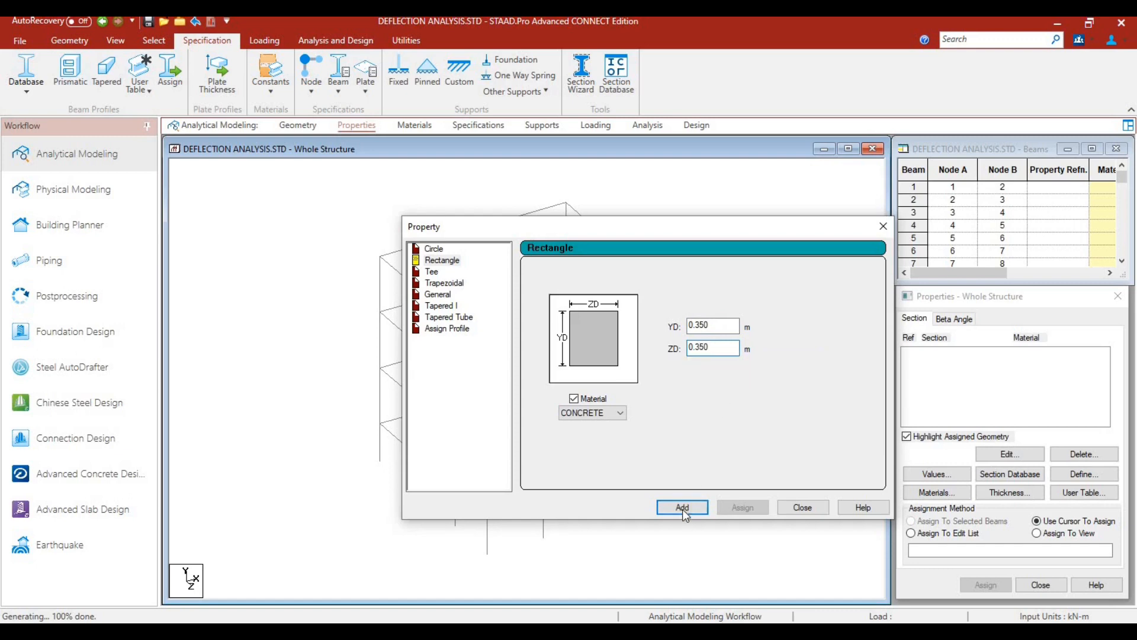
click(682, 508)
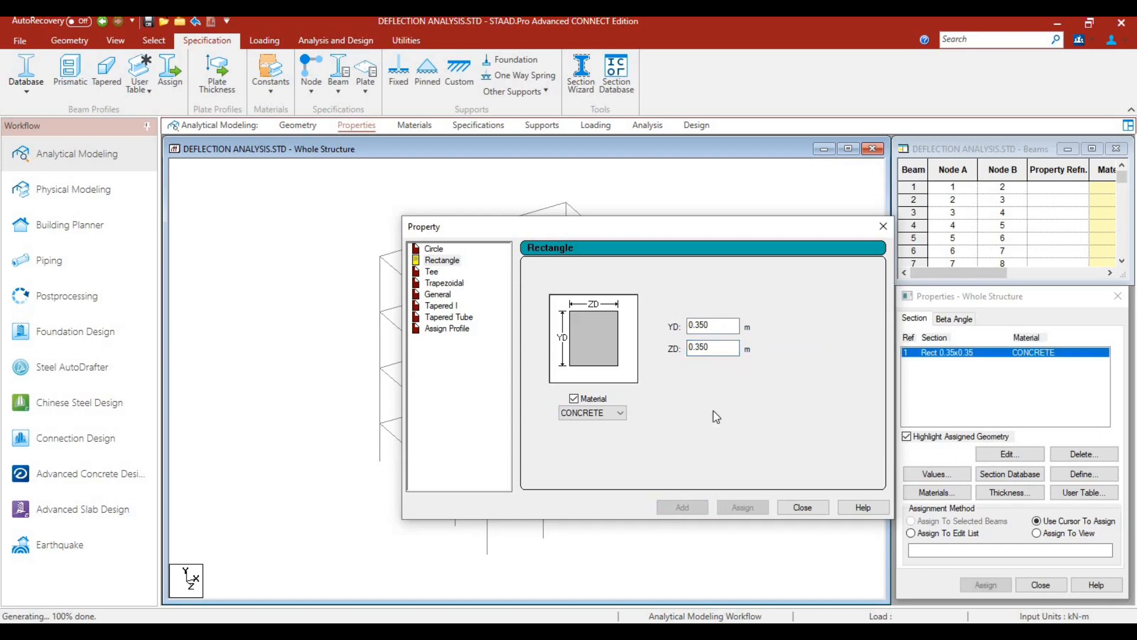
- Add a second rectangular concrete section with YD 0.300 m and ZD 0.500 m, and finish defining sections
click(711, 325)
key(BackSpace)
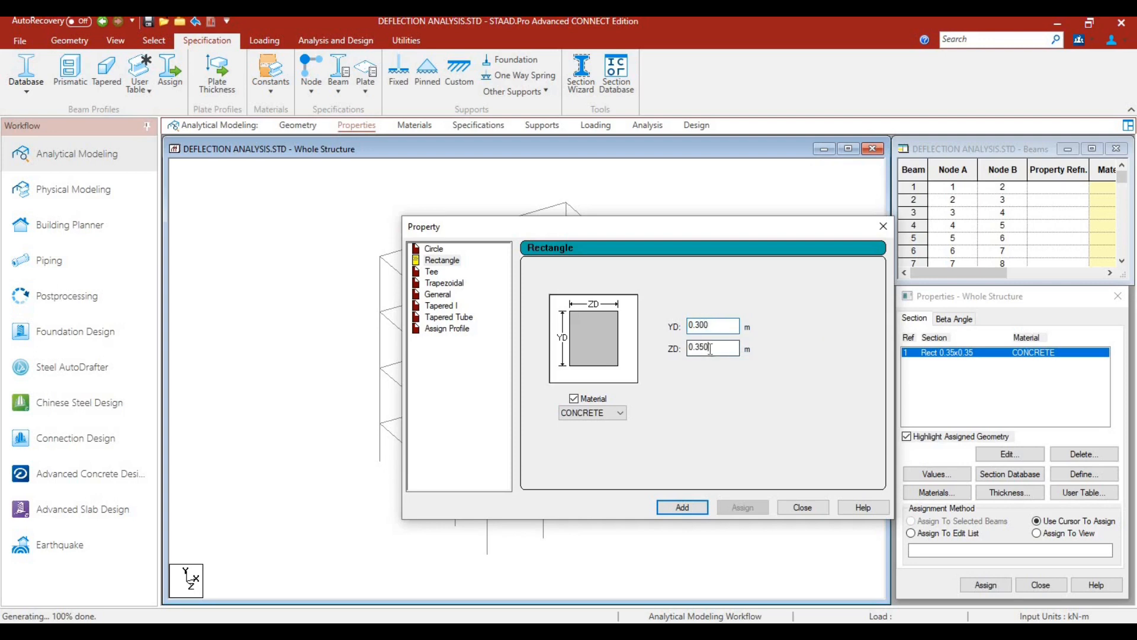
click(711, 348)
key(BackSpace)
text(500)
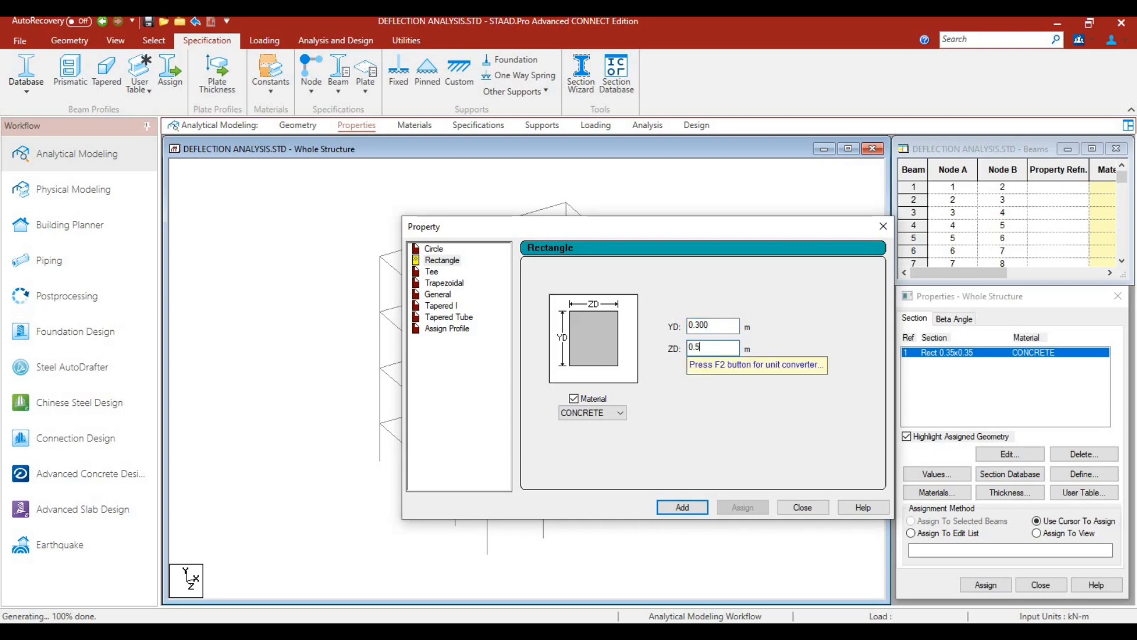
click(682, 507)
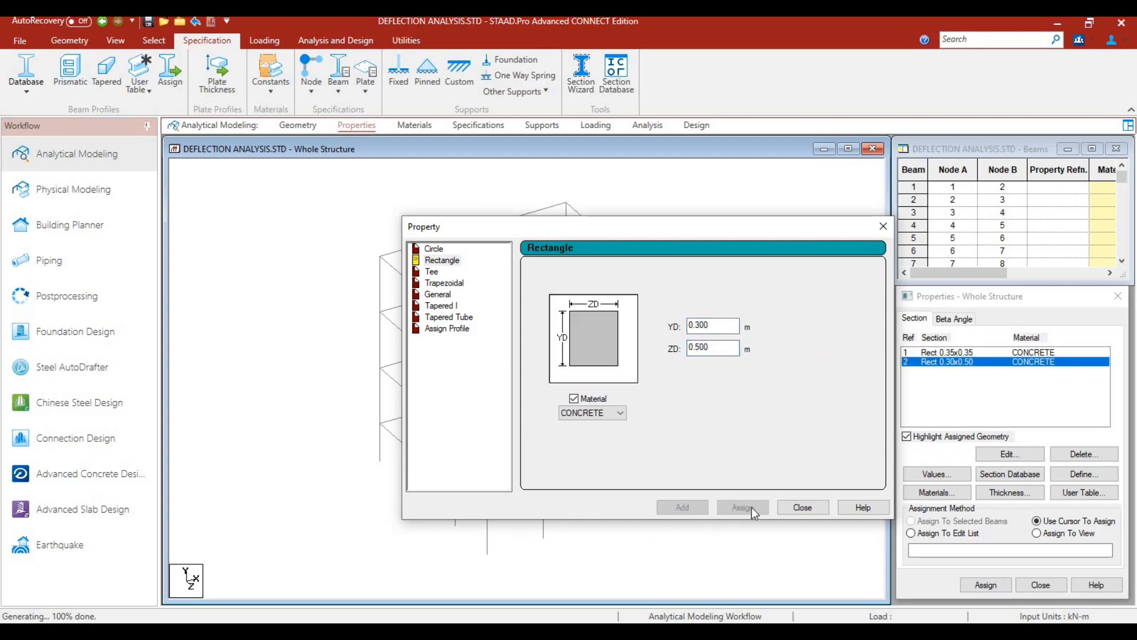
click(800, 508)
- Assign the Rect 0.35x0.35 concrete section to all columns, selected as the members parallel to Y
click(980, 354)
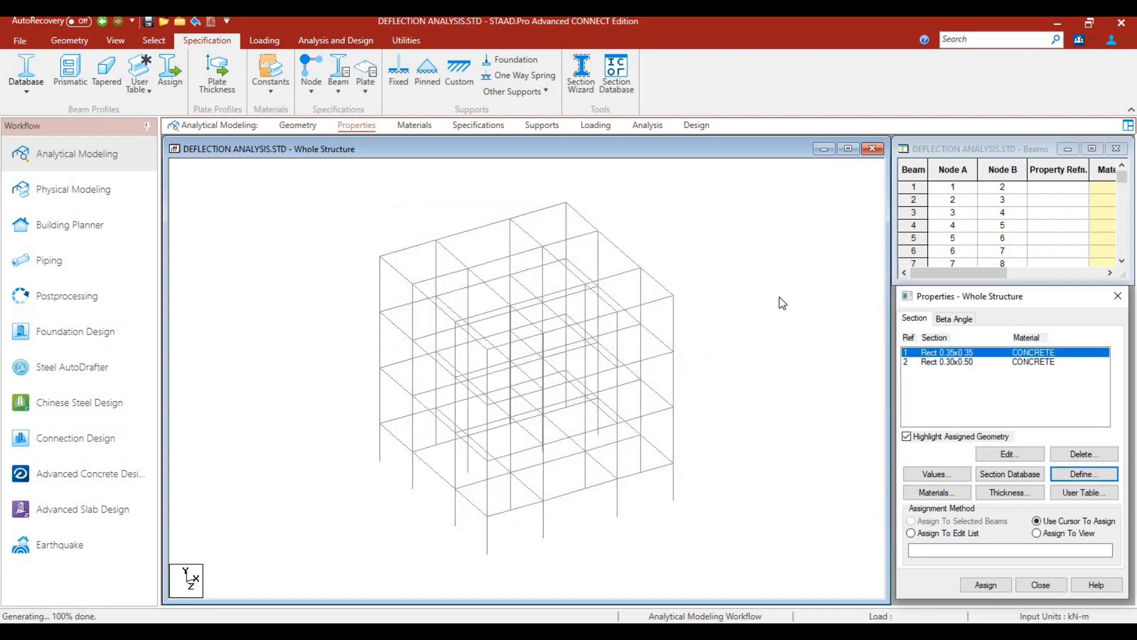
click(154, 40)
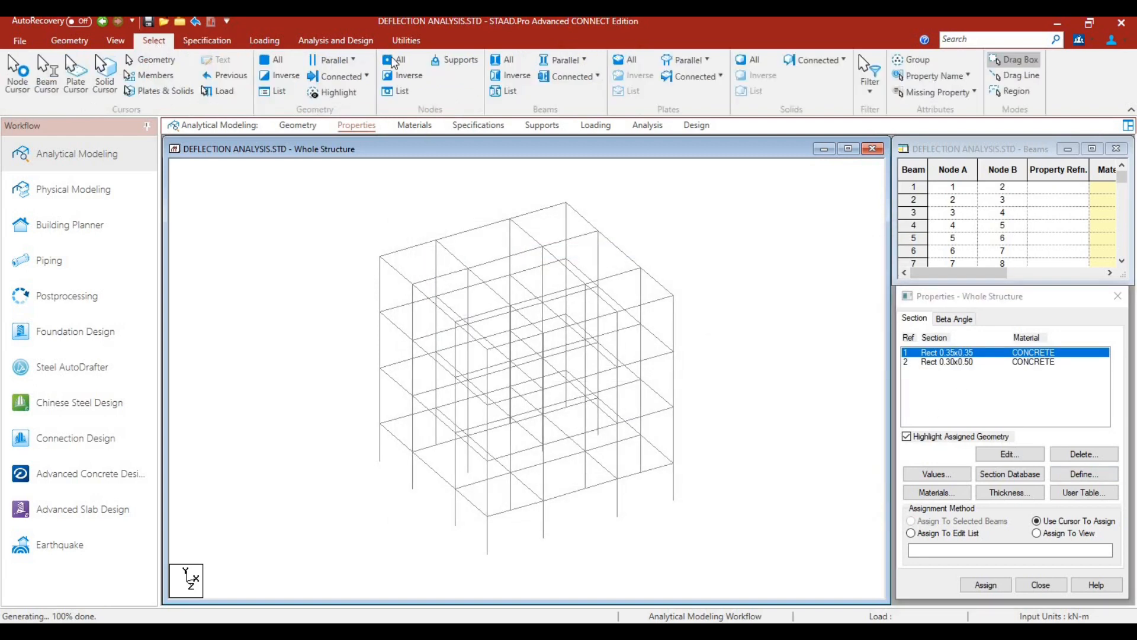
click(561, 60)
click(567, 100)
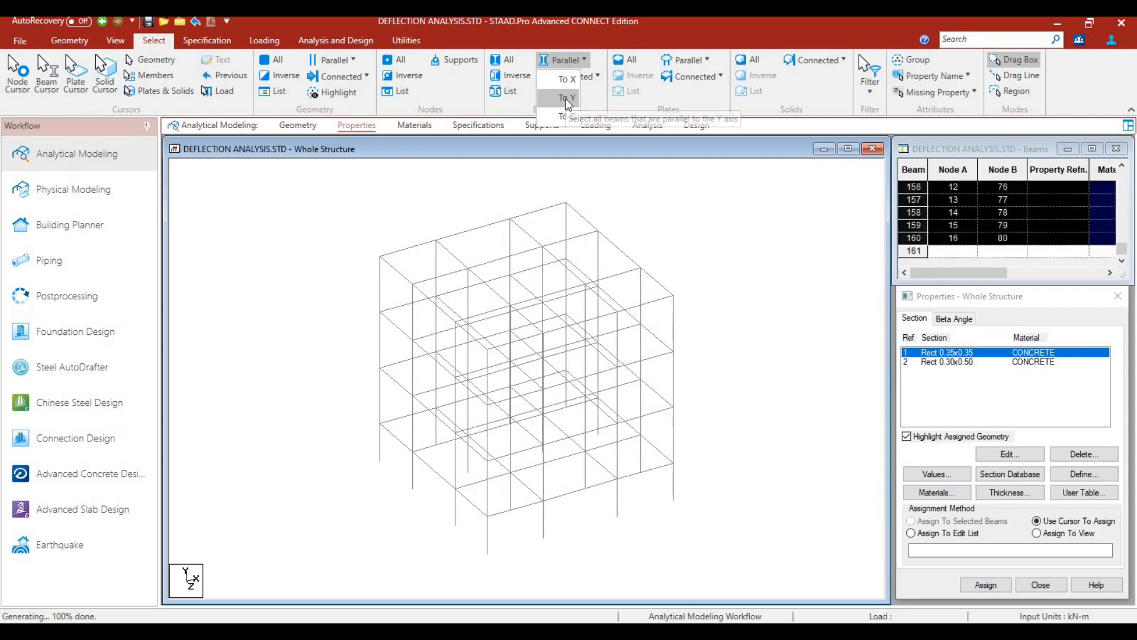
click(567, 100)
click(986, 585)
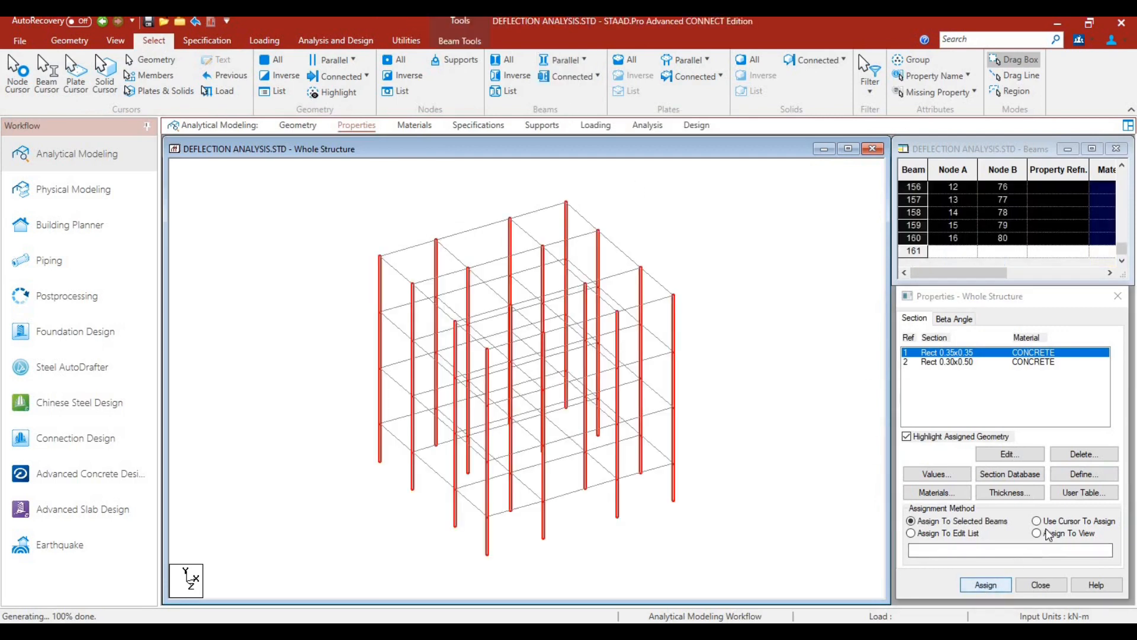
click(1044, 483)
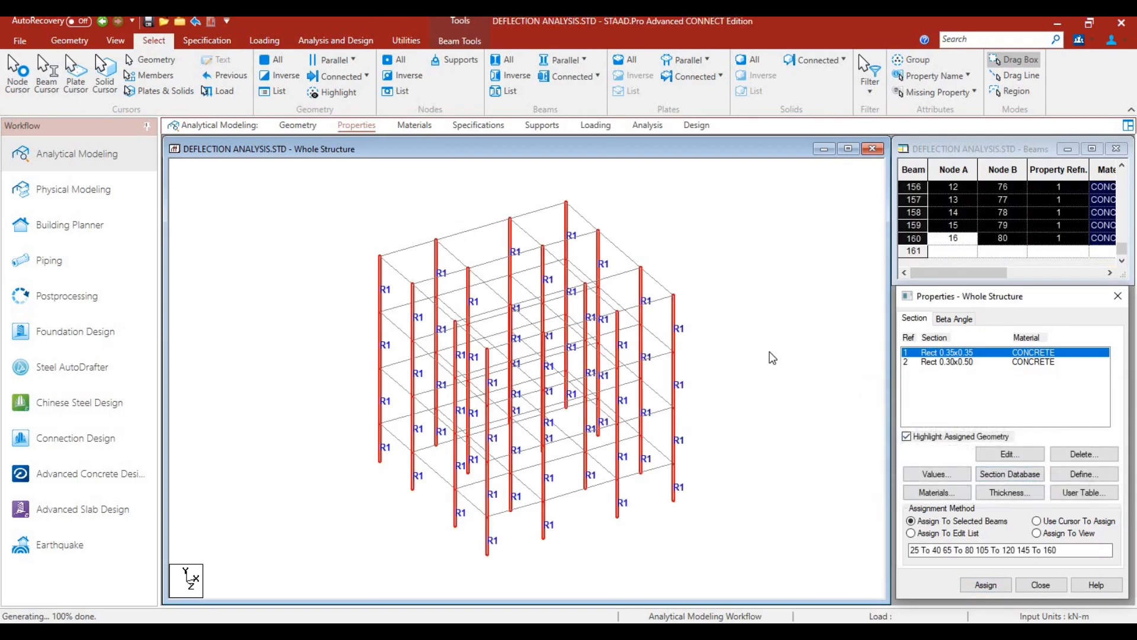
- Assign the Rect 0.30x0.50 concrete section to all beams parallel to X and Z, and clear the selection
click(938, 363)
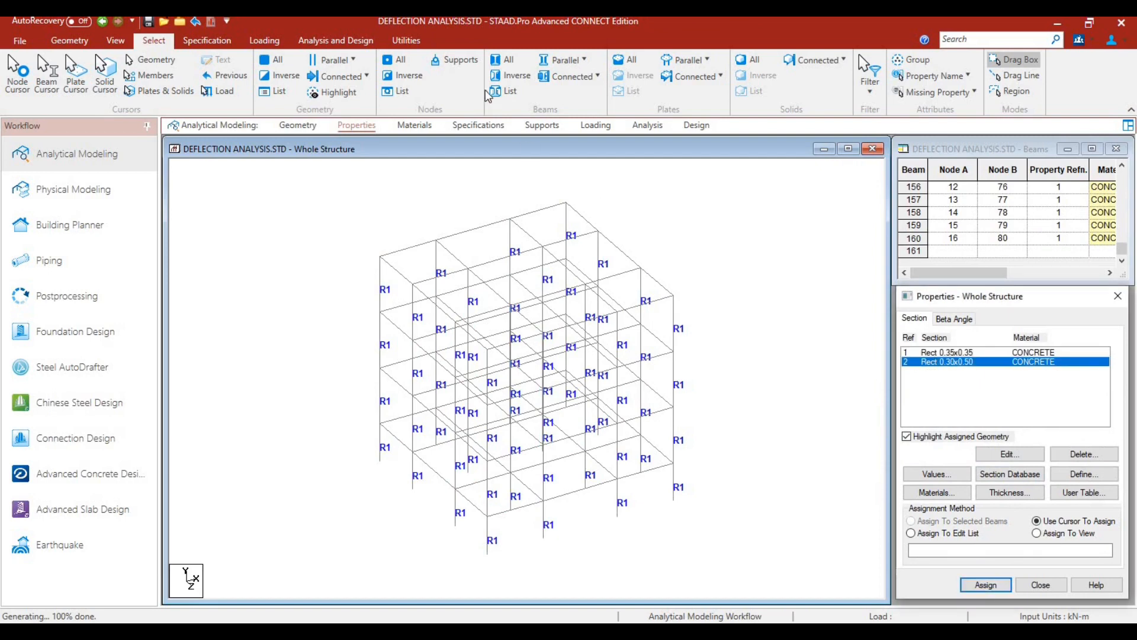
click(573, 64)
click(568, 79)
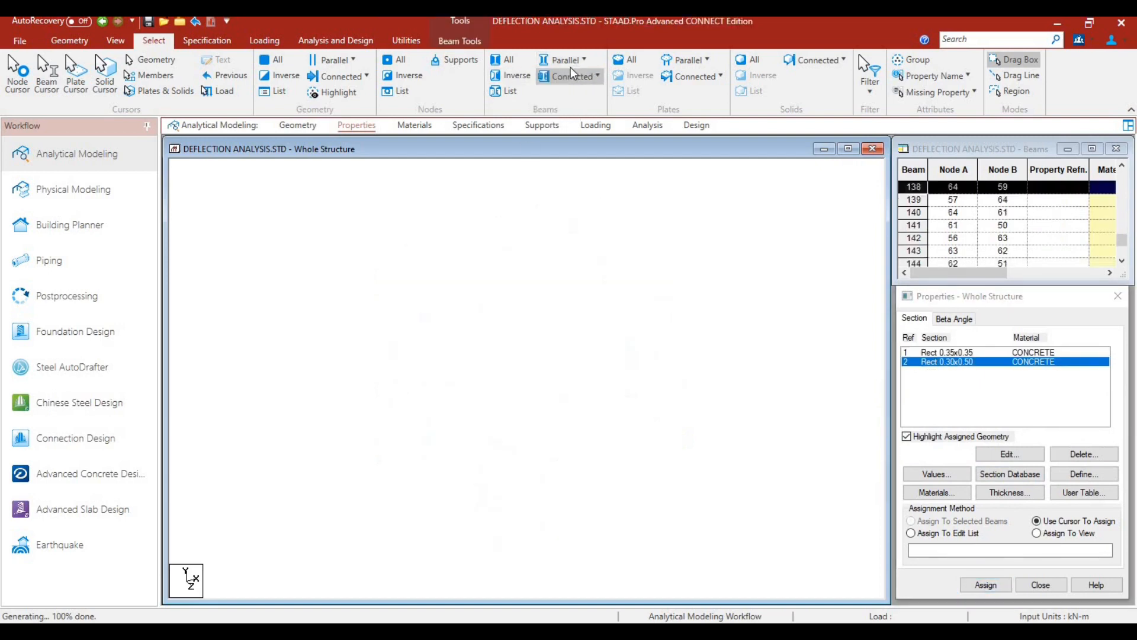
click(568, 59)
click(567, 117)
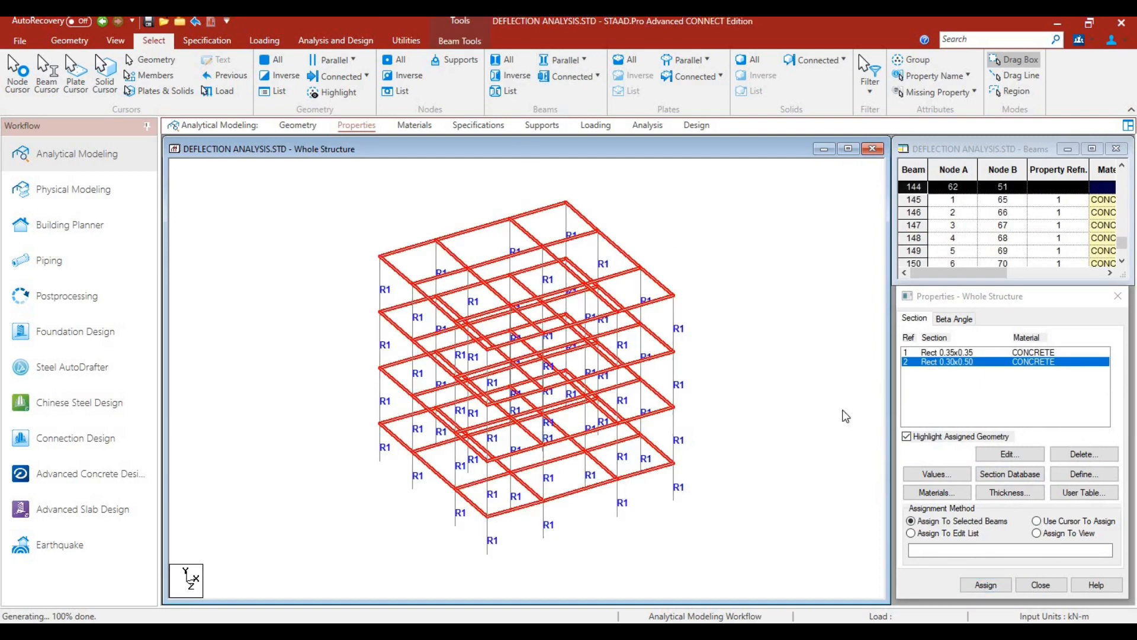
click(985, 585)
click(1027, 479)
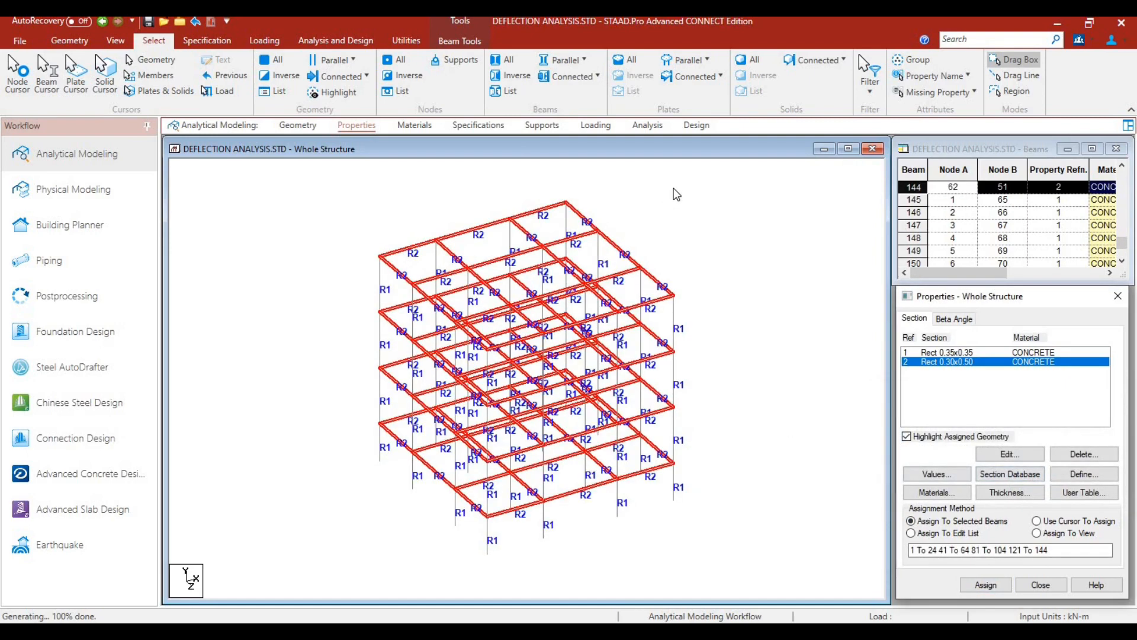
click(677, 227)
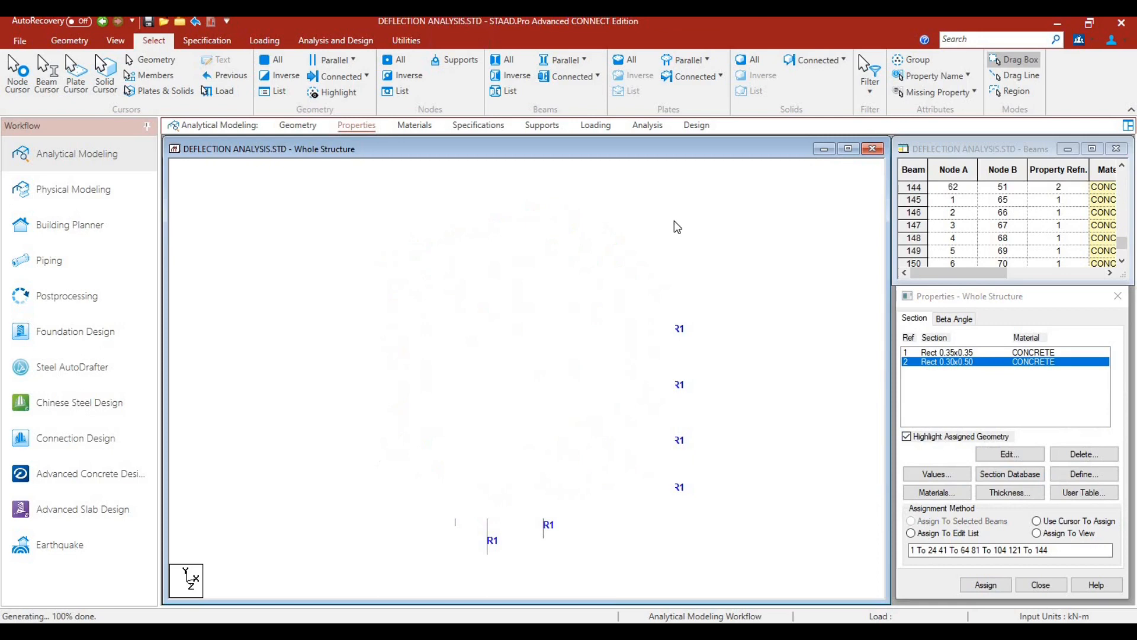
- Create a fixed support definition for the structure
click(539, 125)
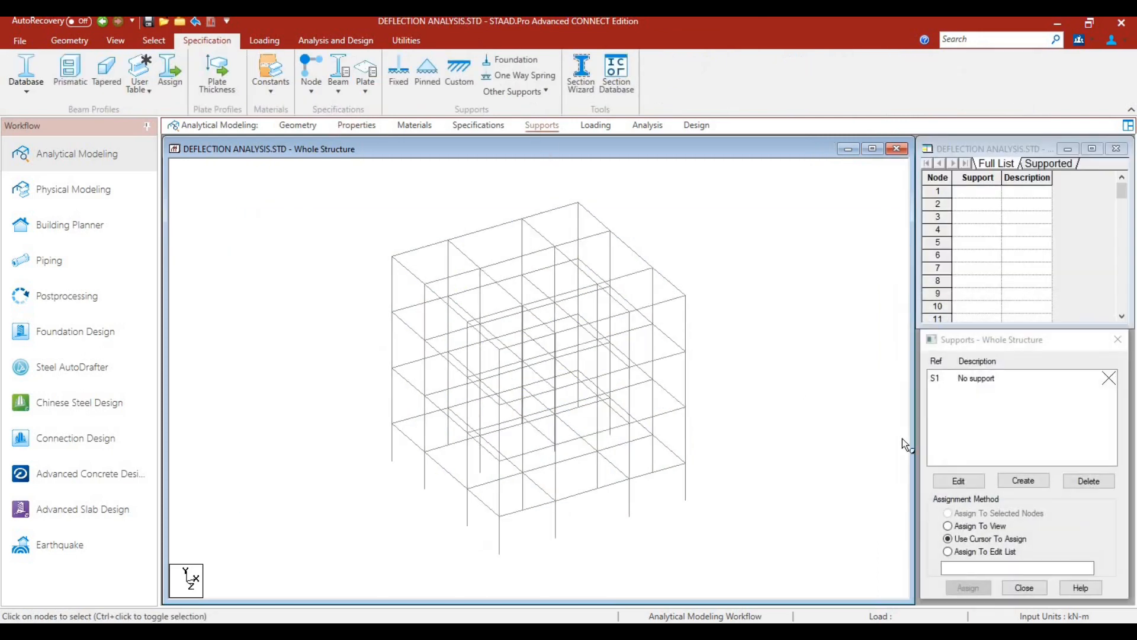
click(1030, 484)
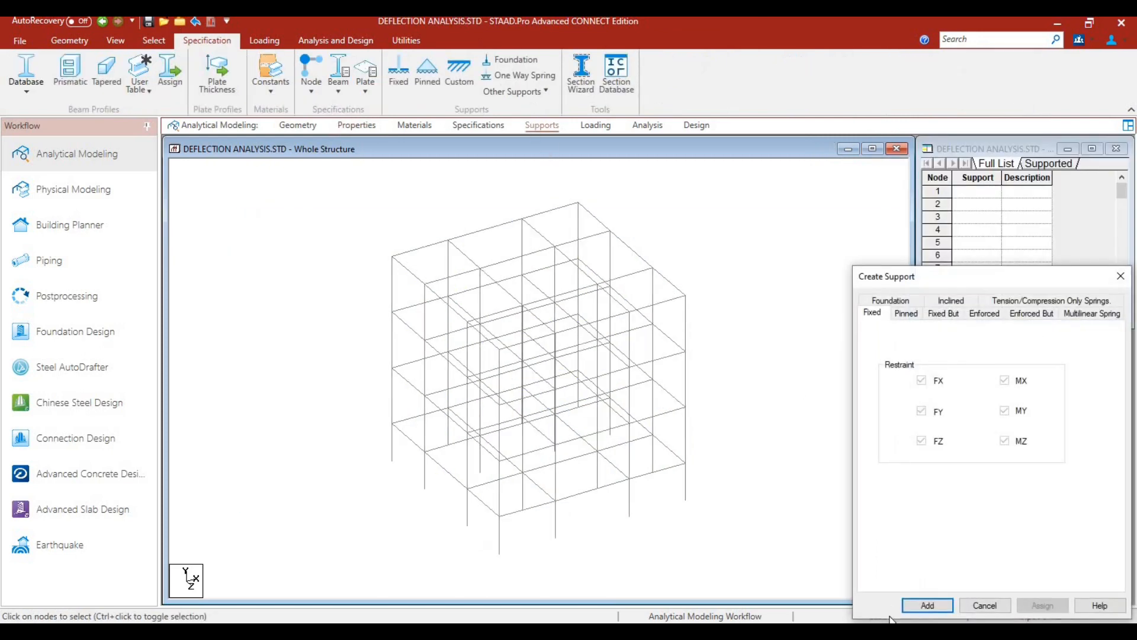
click(929, 605)
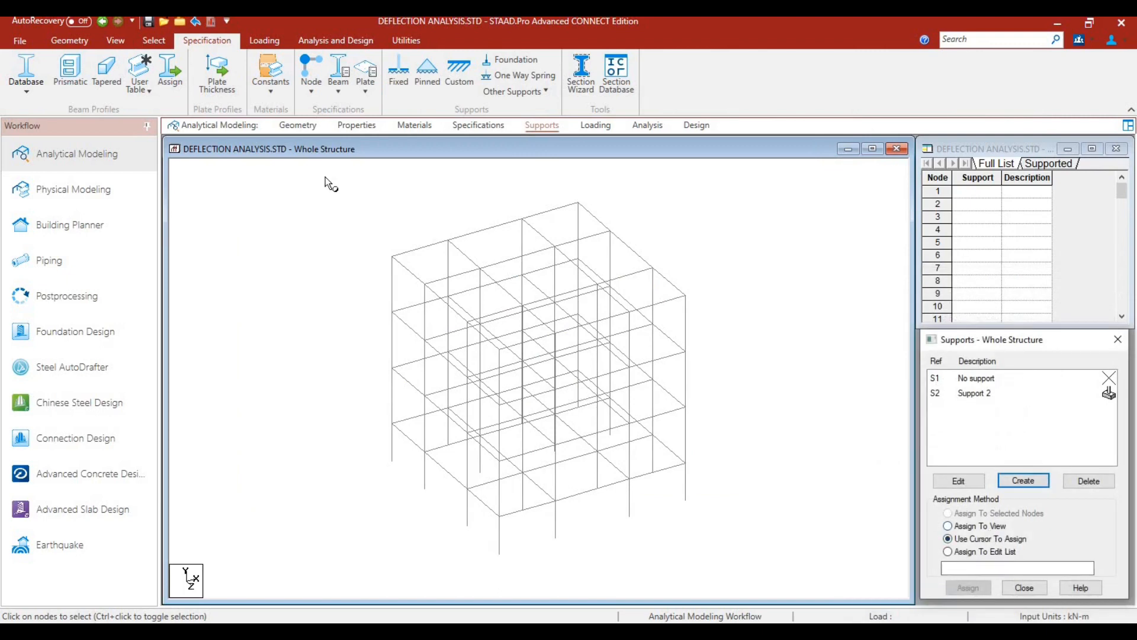
- Assign the fixed support, Support 2, to all column base nodes selected in the front view, and return to the isometric view
click(151, 45)
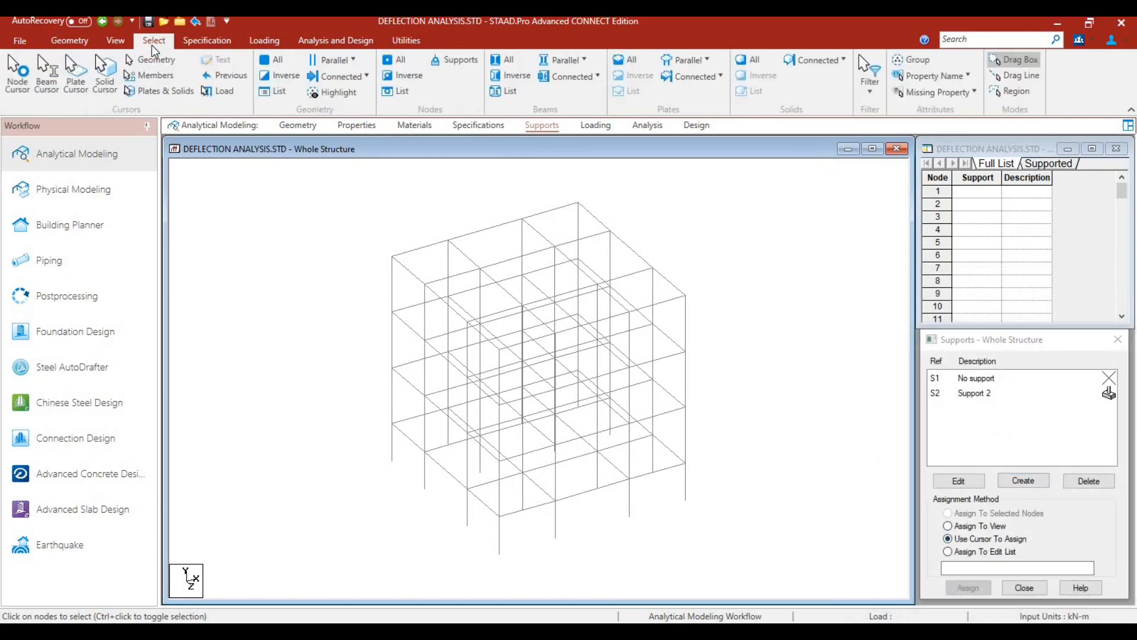
click(118, 39)
click(288, 78)
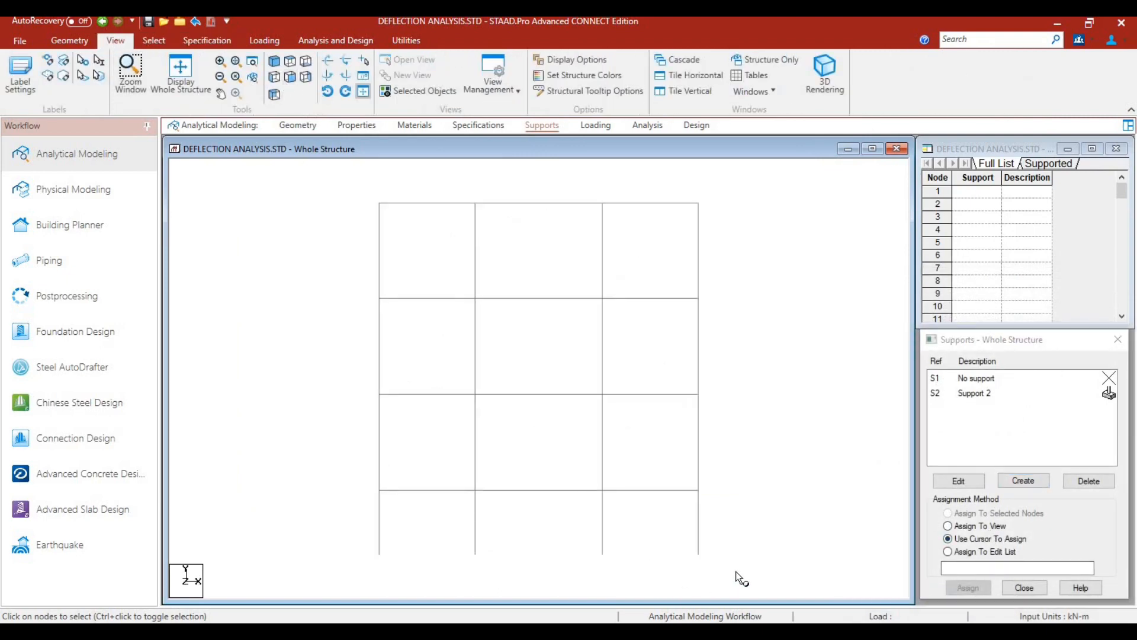
drag(322, 527, 752, 566)
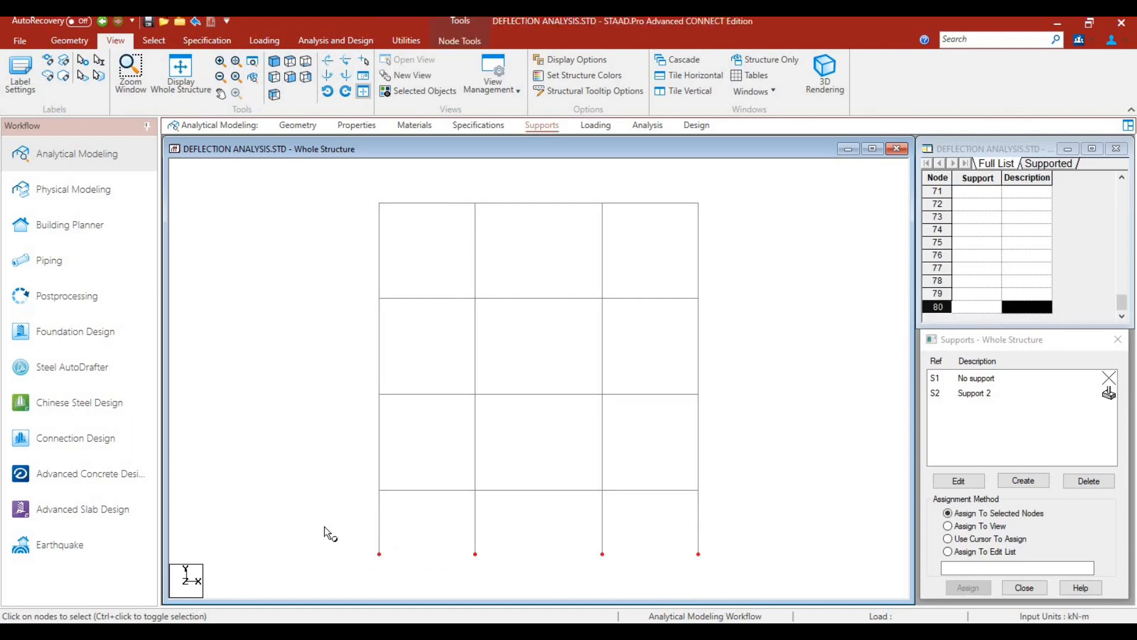
click(981, 395)
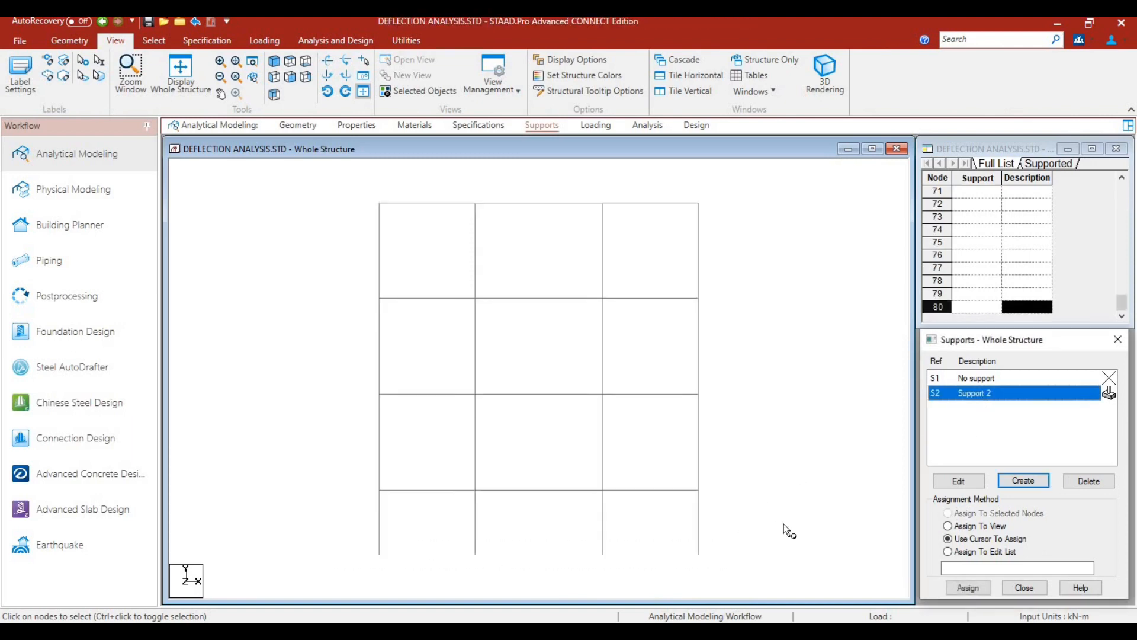
drag(710, 566, 331, 539)
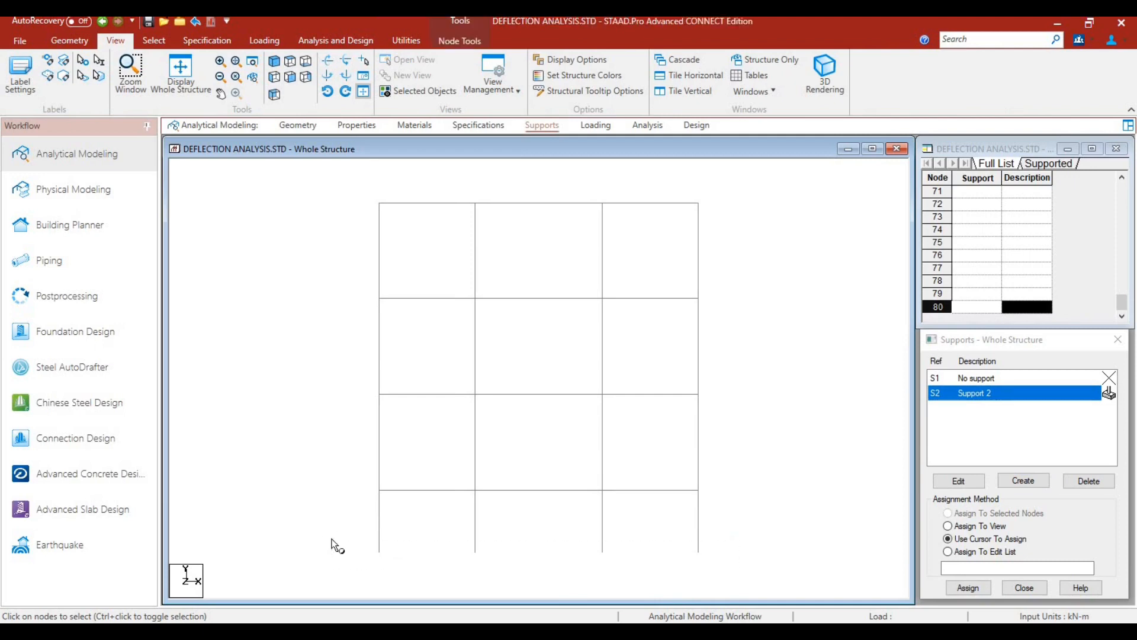
click(959, 587)
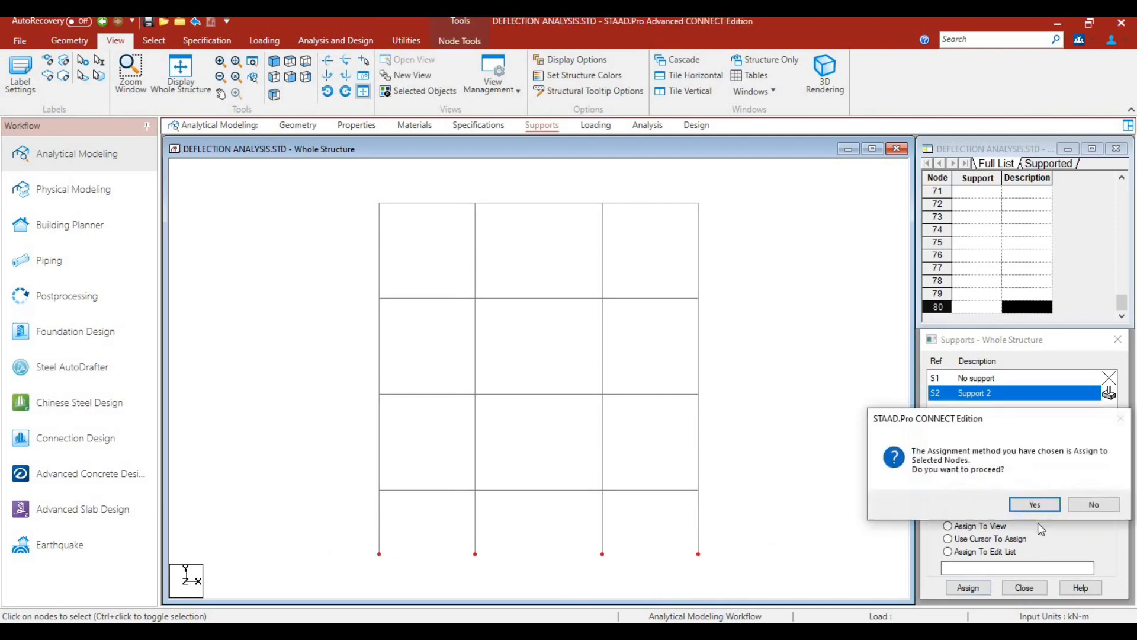
click(1042, 504)
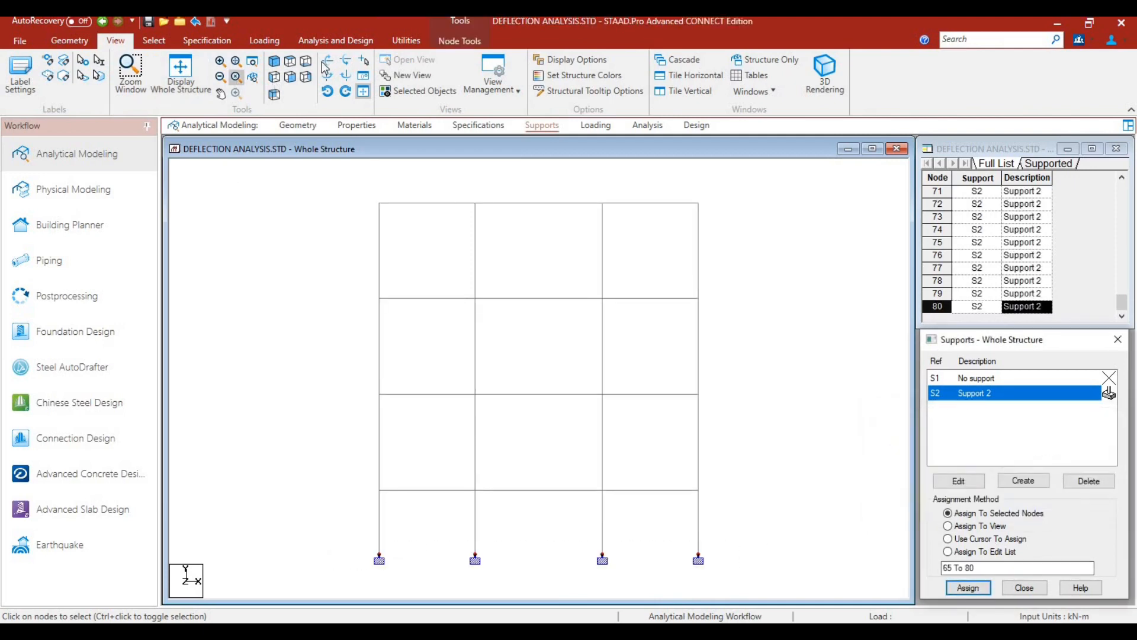
click(274, 62)
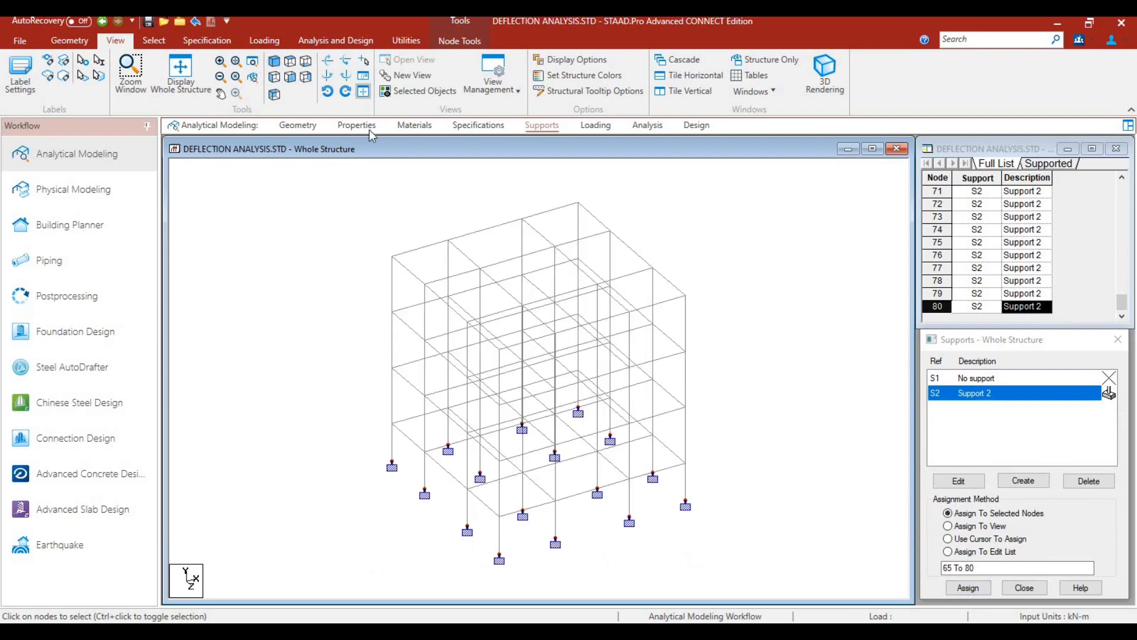
- Add primary load case 1 with loading type Dead and the title SWBC
click(596, 127)
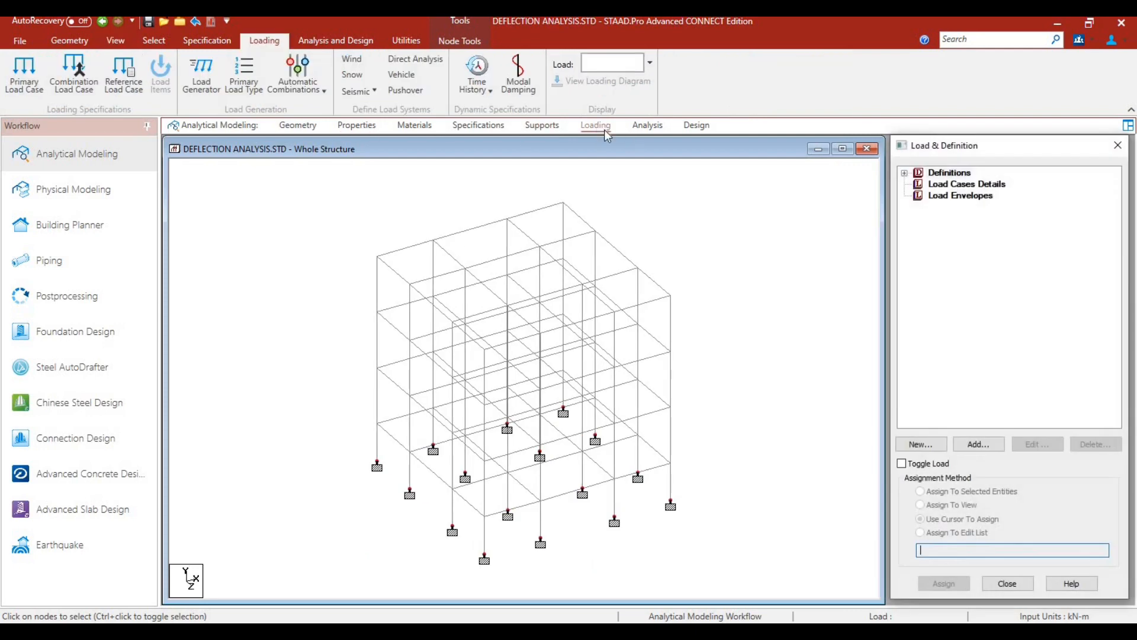
click(978, 186)
click(975, 446)
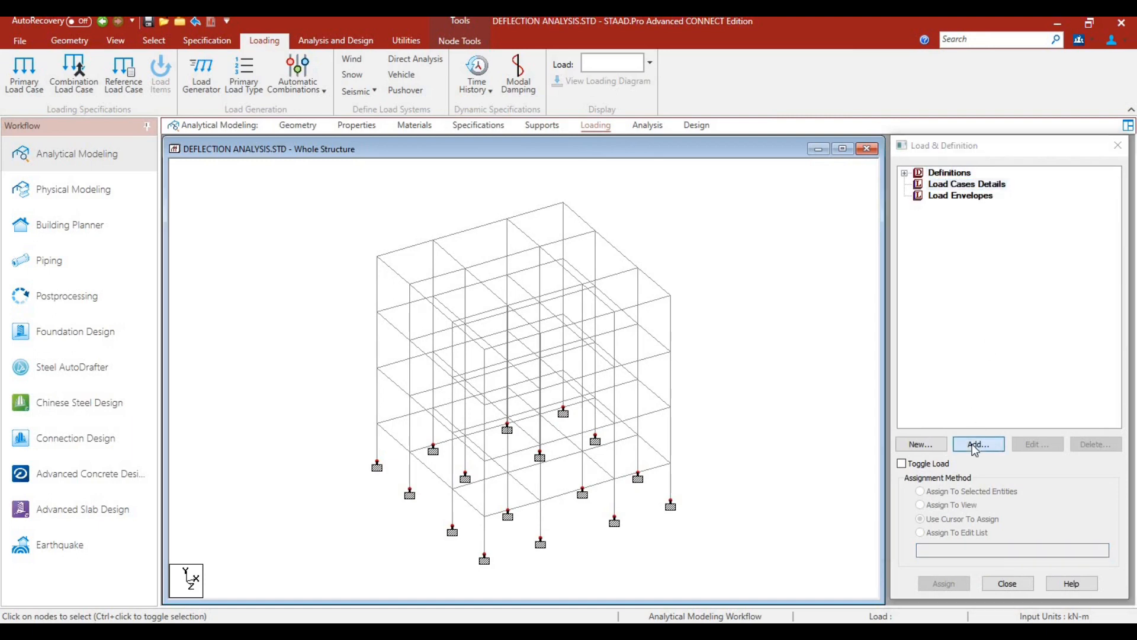
click(718, 280)
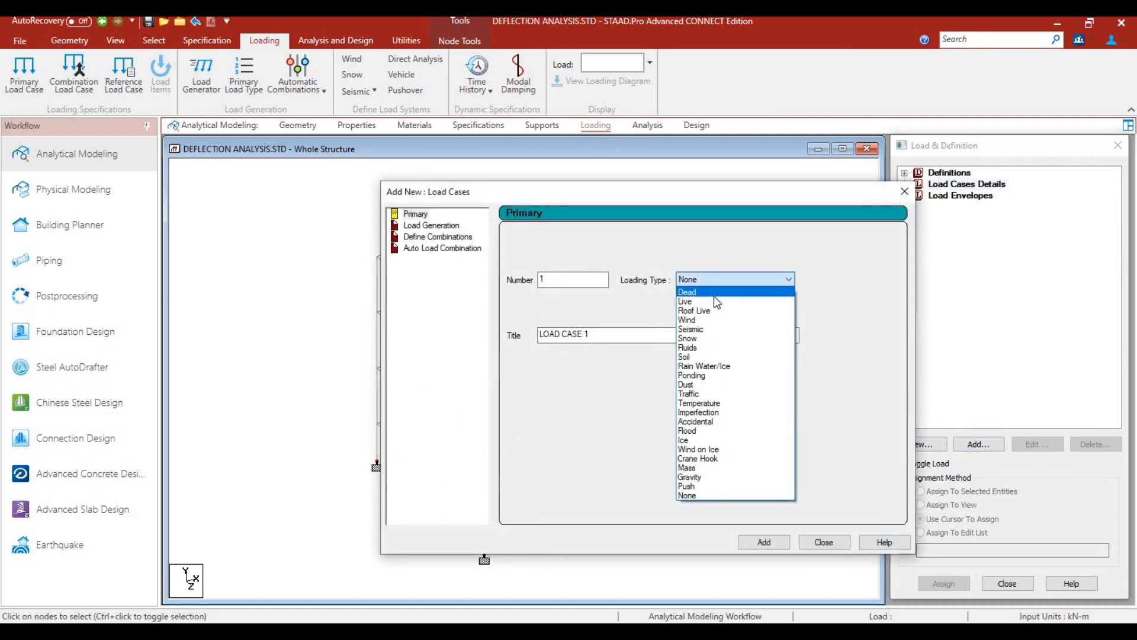
click(714, 294)
drag(602, 334, 510, 339)
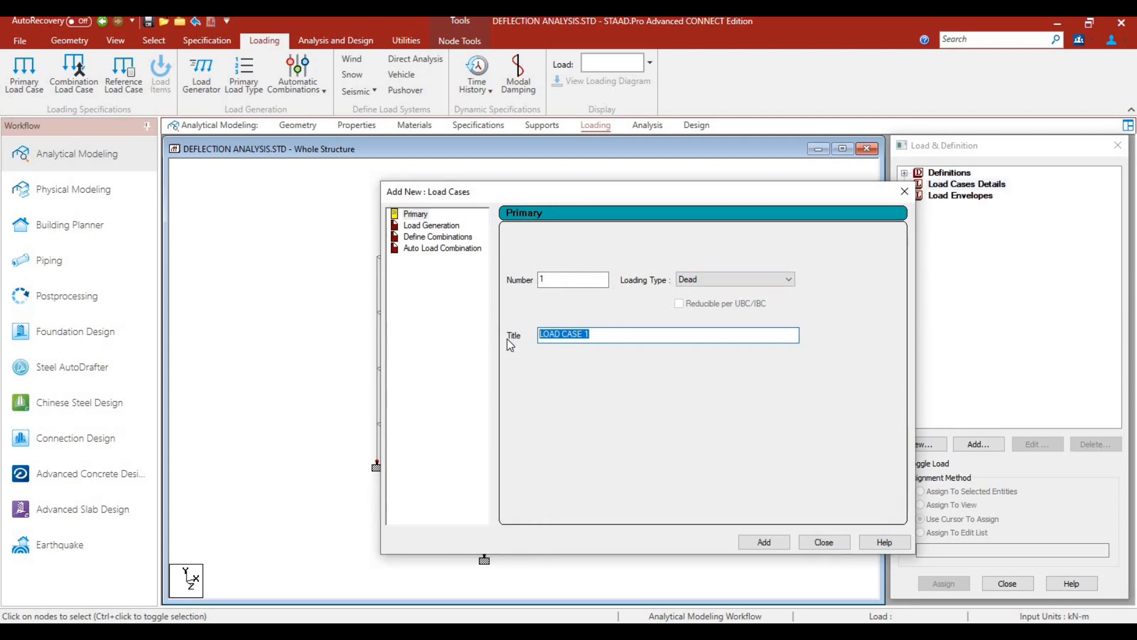
text(SWBC)
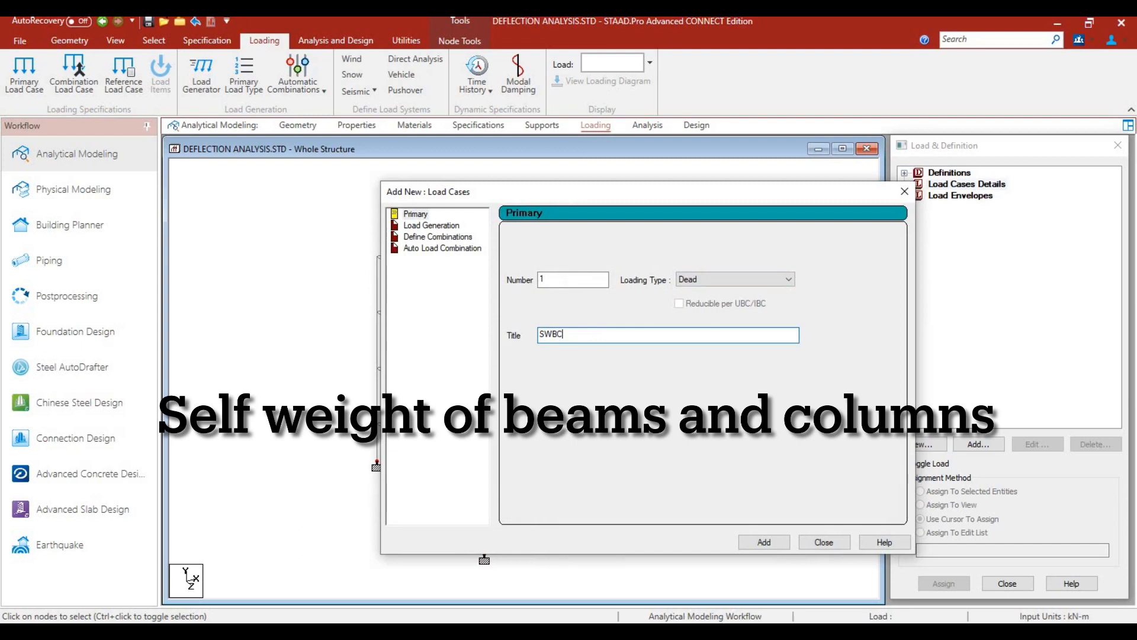
click(781, 545)
- Add two more Dead primary load cases titled SLAB WT. and WALL LOAD, and finish adding load cases
drag(593, 336, 518, 337)
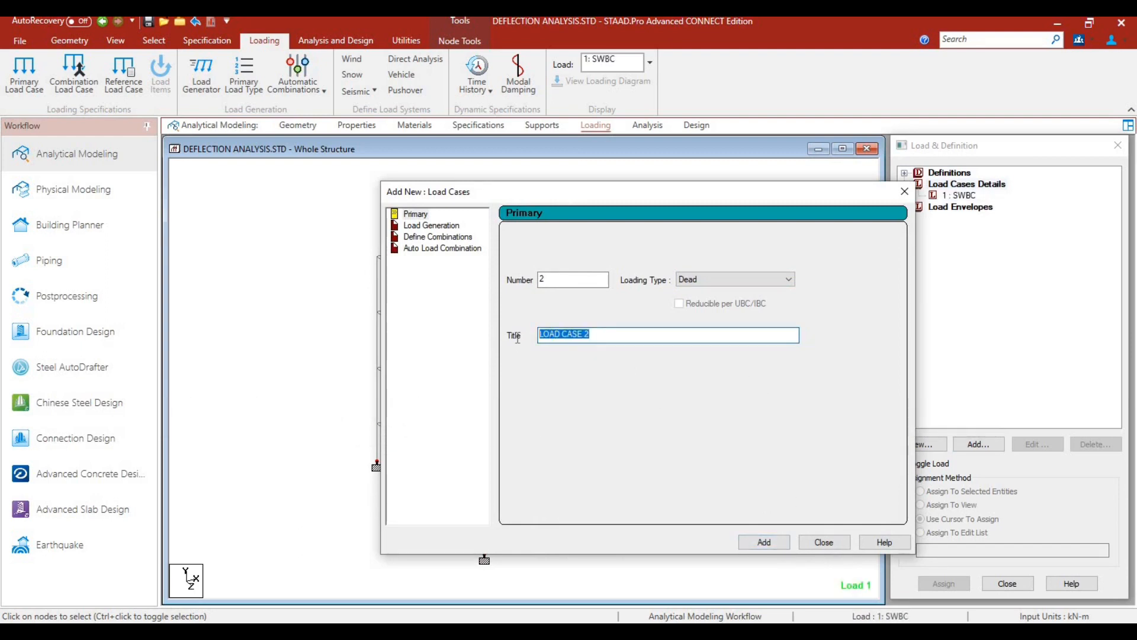
text(SLAB WT.)
click(767, 542)
drag(591, 336, 482, 337)
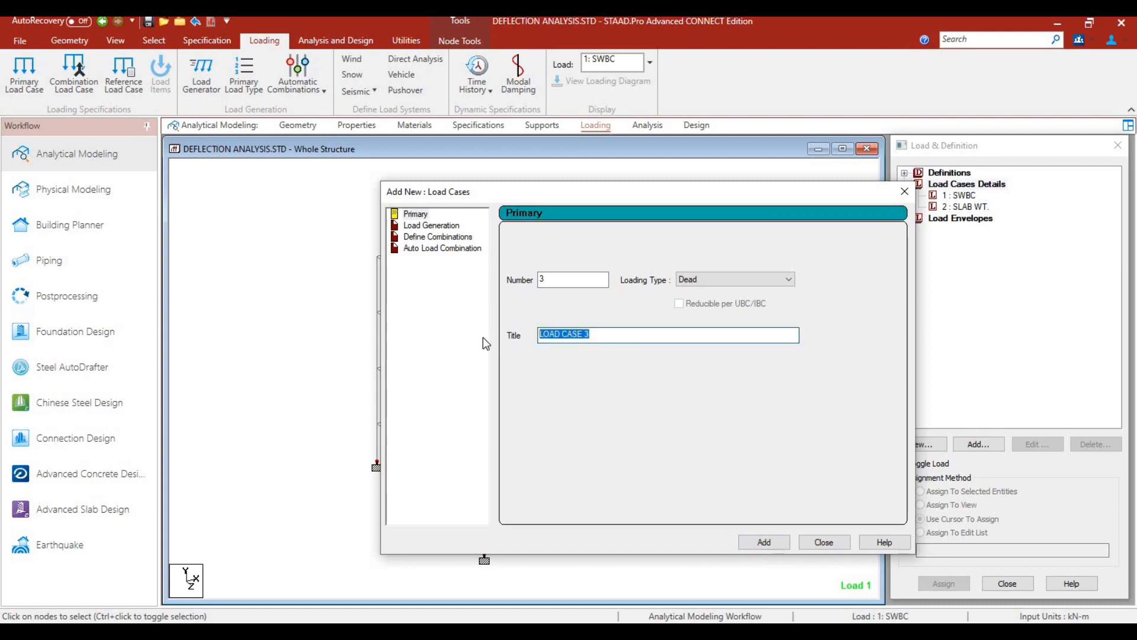
text(WALL LOAD)
click(763, 542)
click(826, 540)
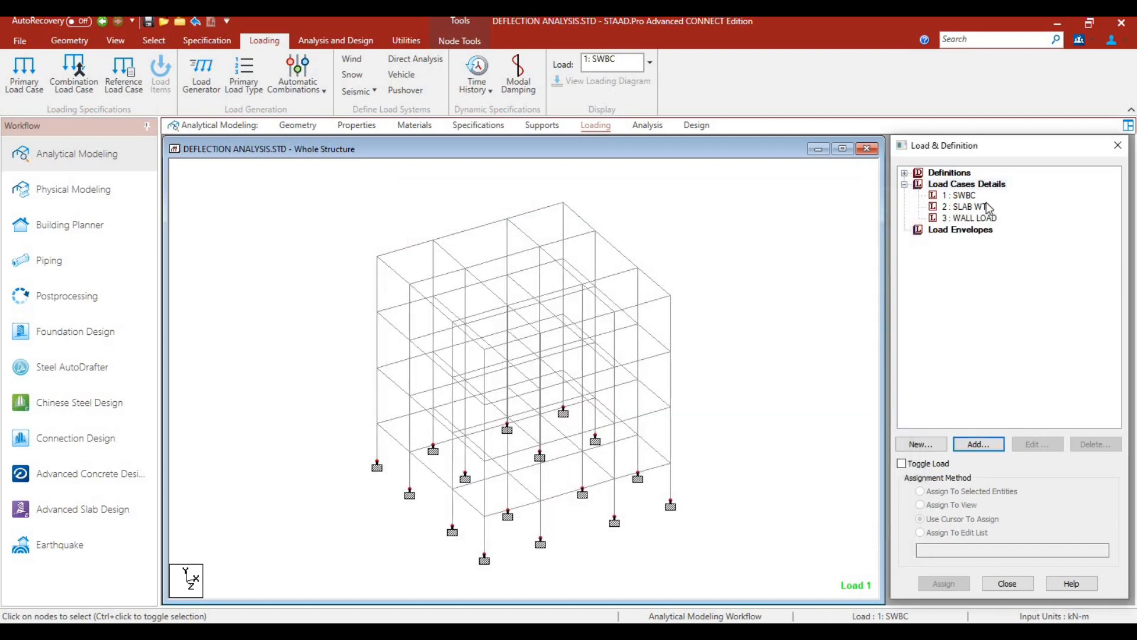
- Add a selfweight load in the Y direction with factor -1 to the SWBC load case
click(957, 198)
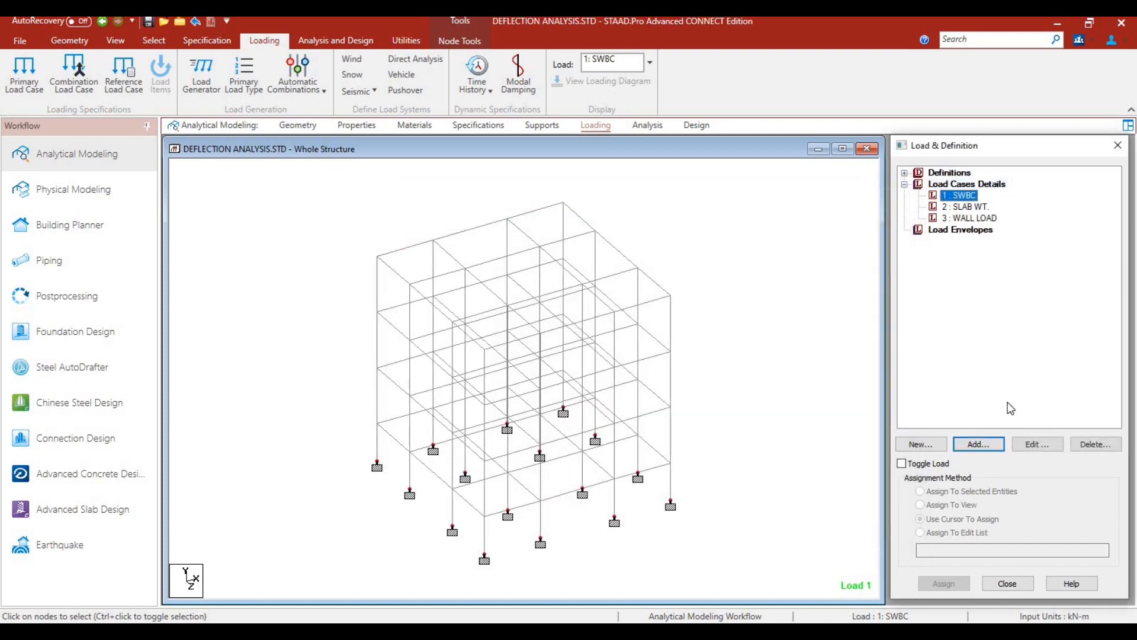
click(979, 445)
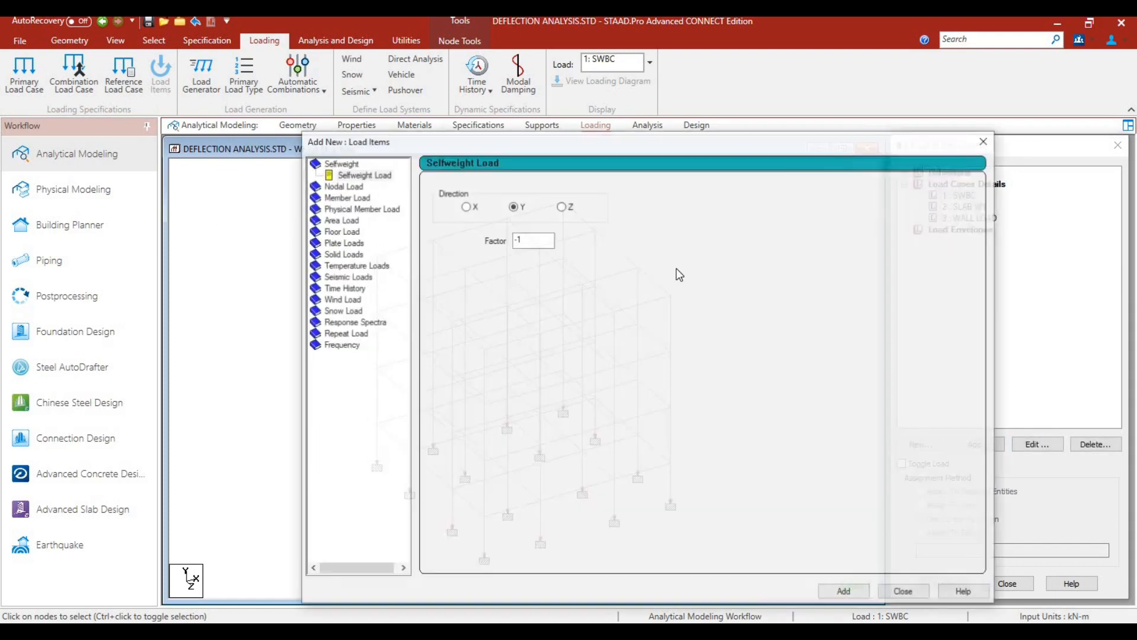
click(851, 593)
click(897, 592)
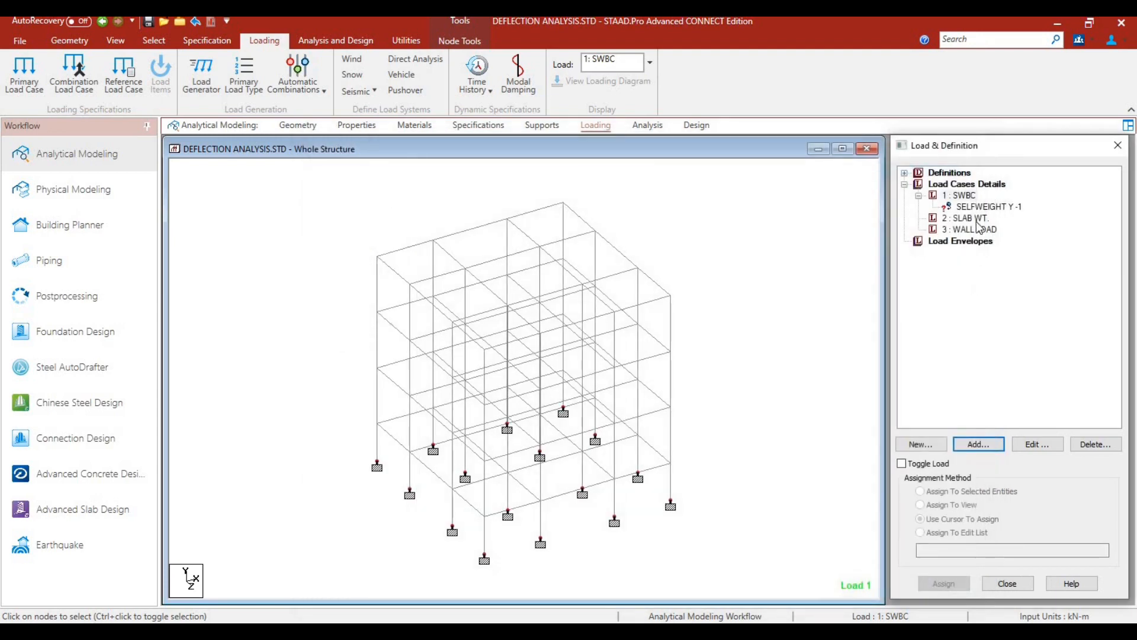
- Assign the SELFWEIGHT Y -1 load to the whole structure using the Assign To View method
click(978, 207)
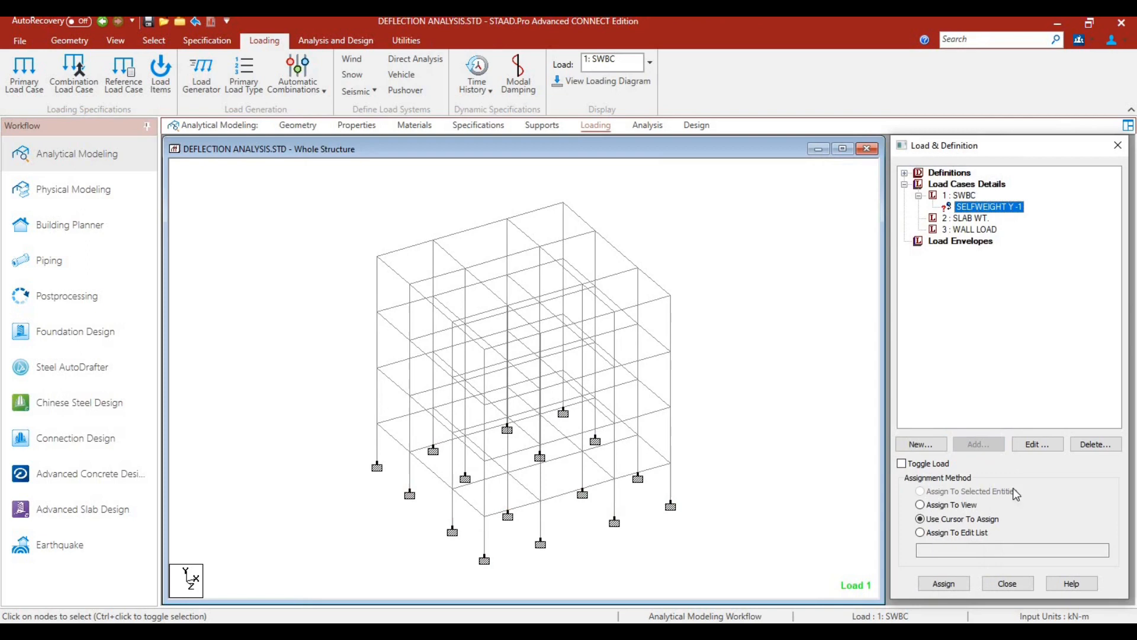
click(962, 507)
click(946, 583)
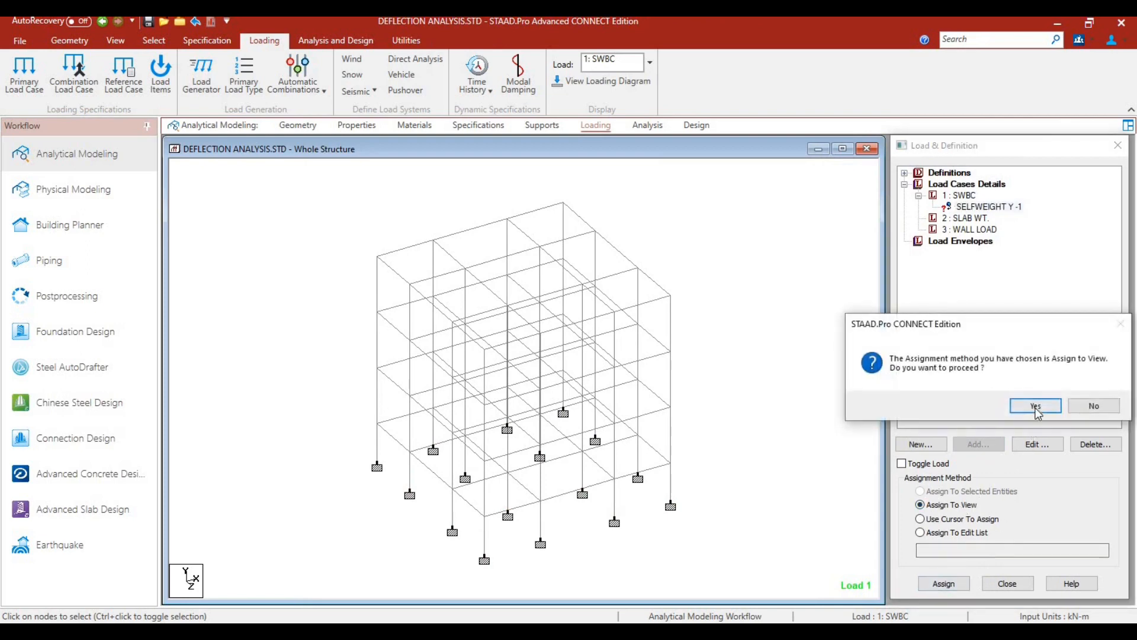
click(1029, 406)
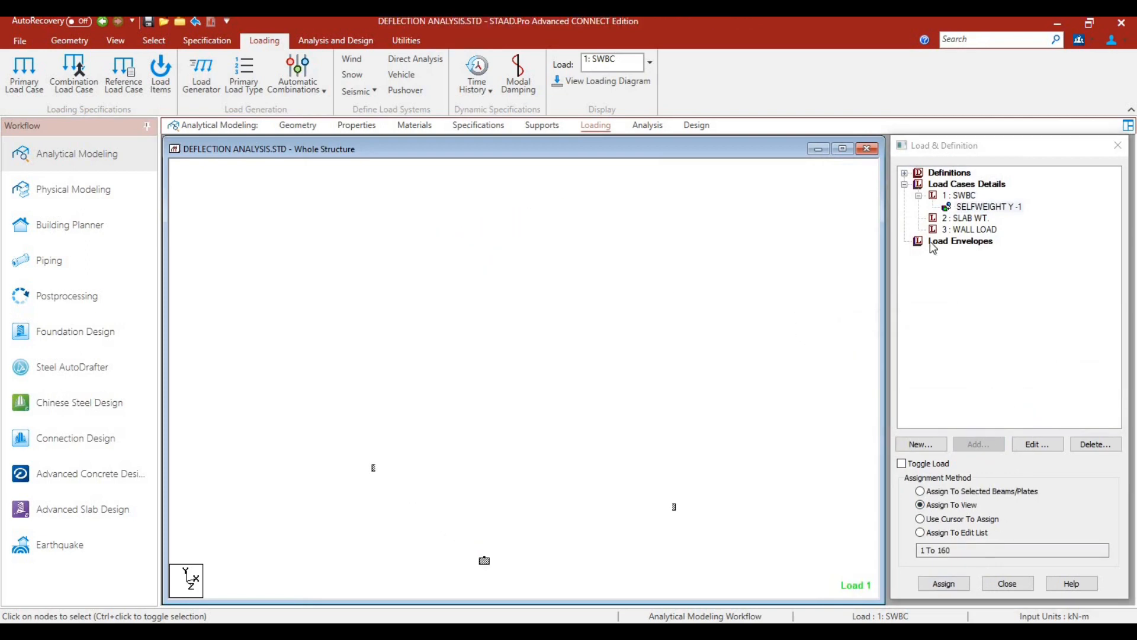
- Start adding a load item to the SLAB WT. load case
click(978, 219)
click(979, 445)
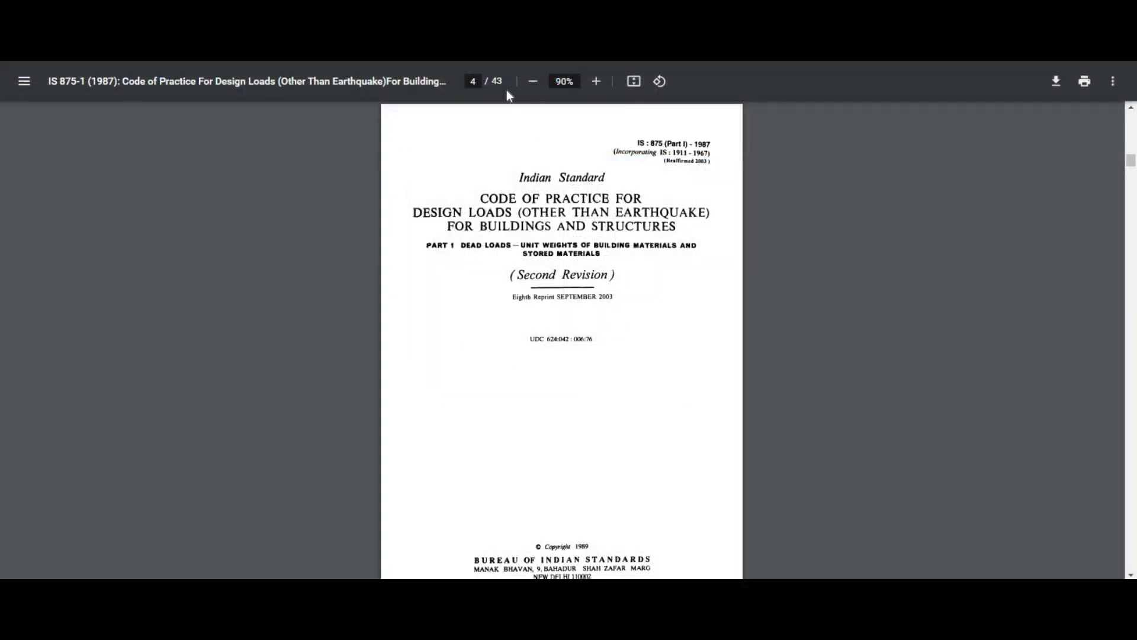
- Switch to the IS 875-1 PDF and look up the unit weight of reinforced cement concrete with 2 percent steel on page 13
text(13)
key(Return)
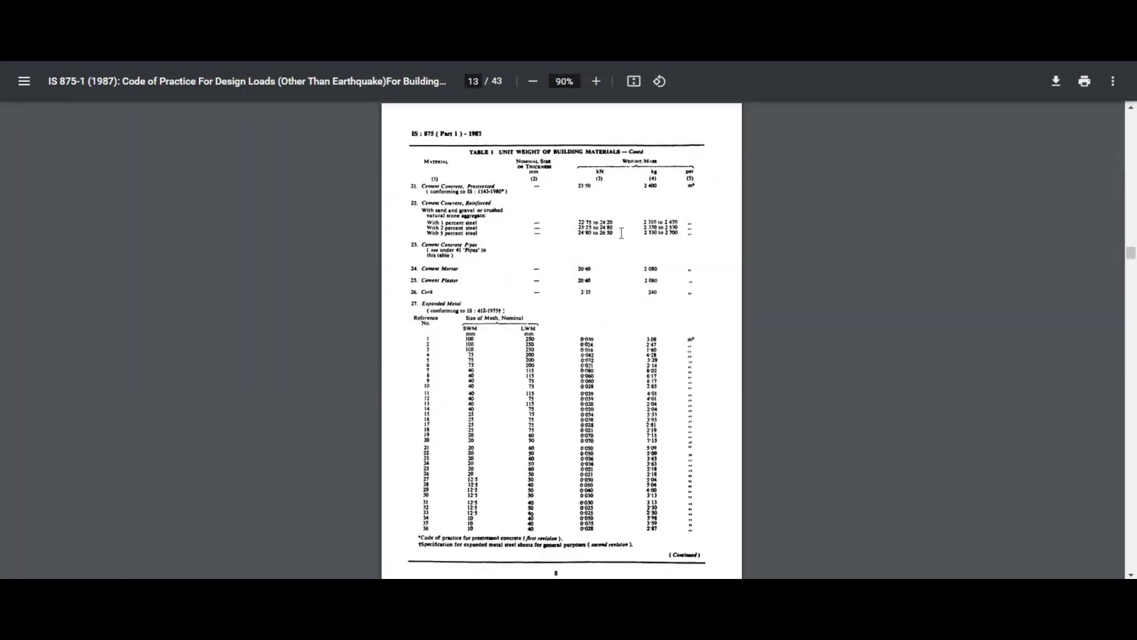
click(596, 81)
click(596, 82)
click(596, 81)
click(596, 81)
click(596, 81)
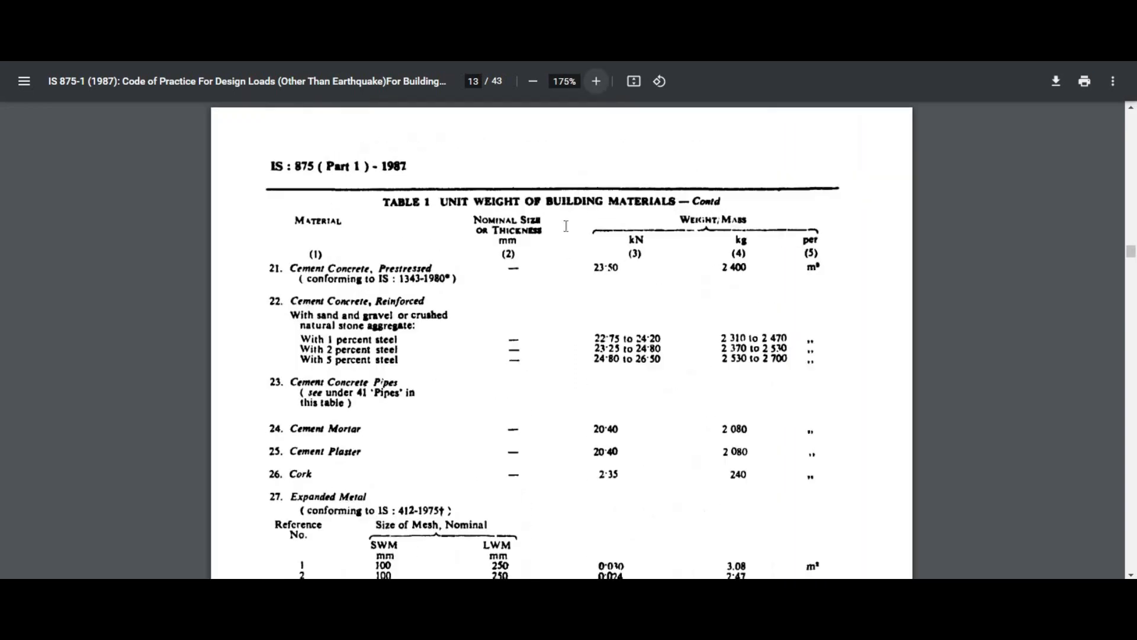
drag(350, 341, 407, 344)
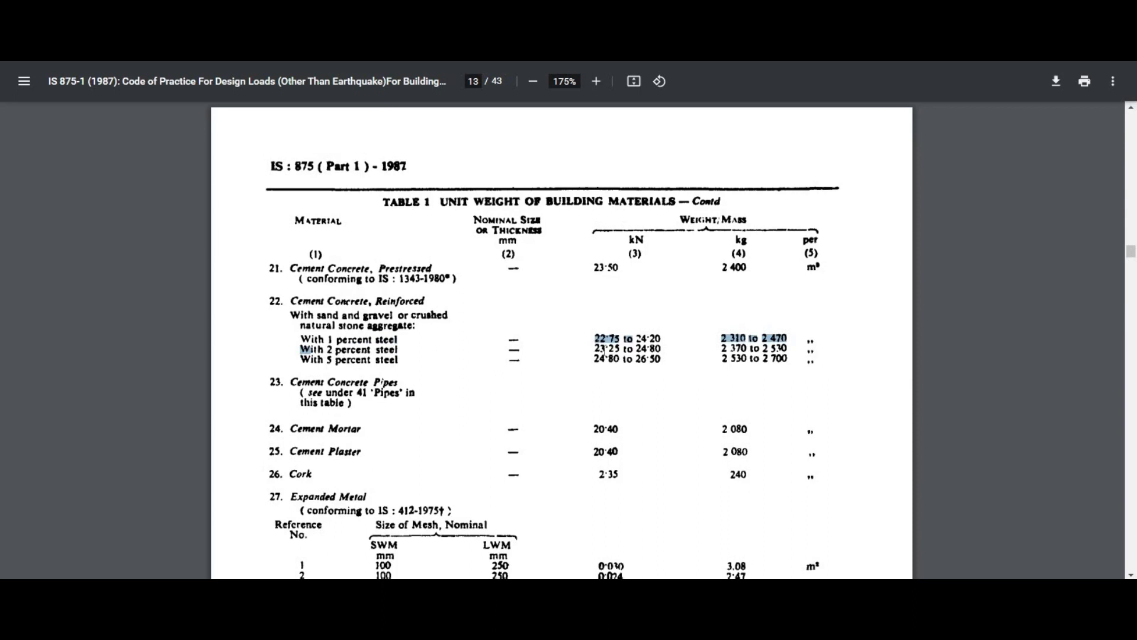
drag(594, 349, 665, 354)
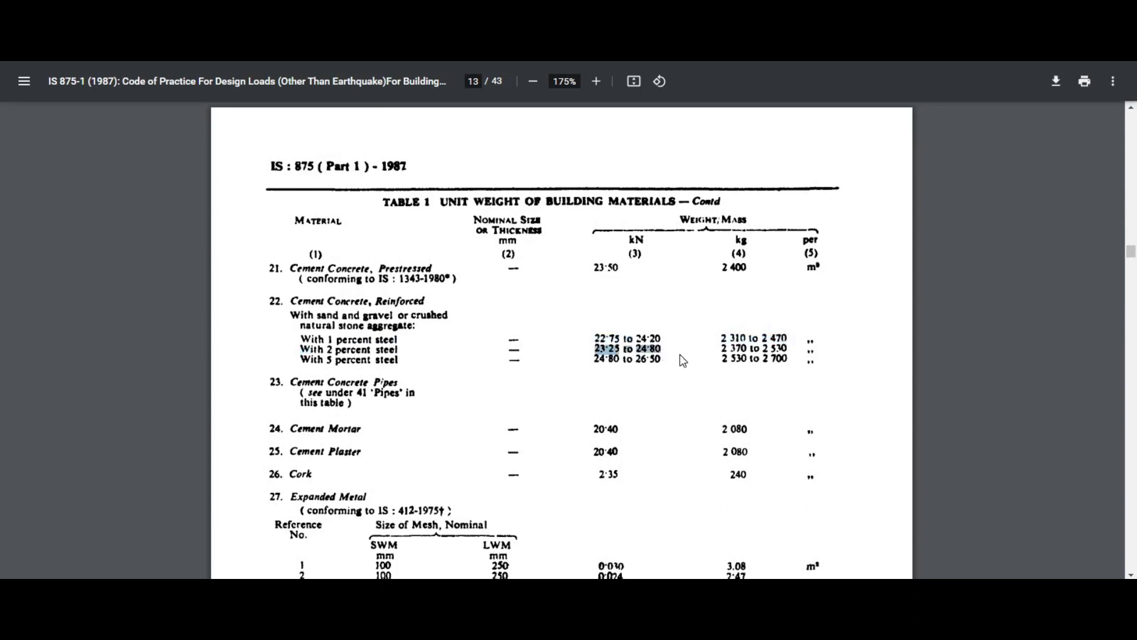
click(682, 357)
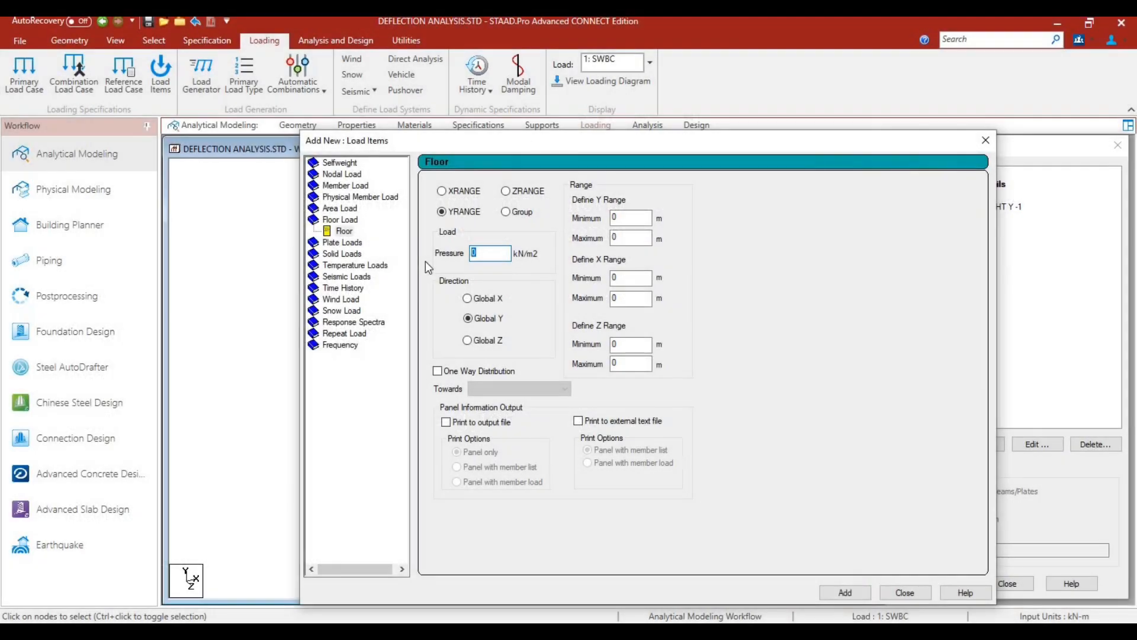
- Define a Global Y floor load with a pressure of -3.125 kN/m2 over a Y range of 3 to 6 m
text(-3.)
text(25)
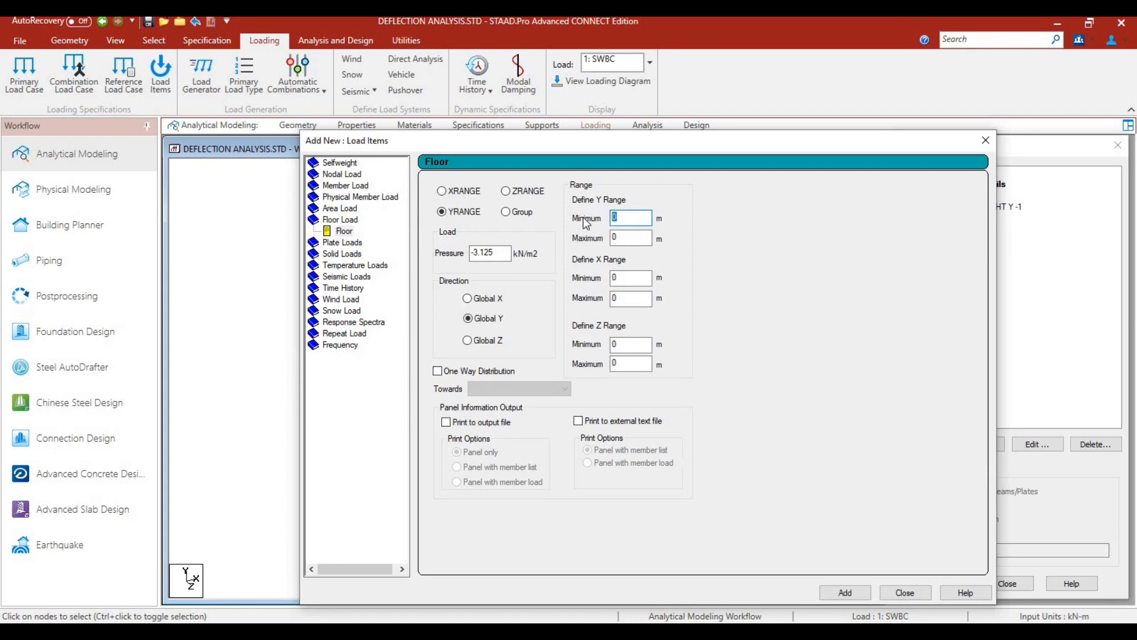
text(3)
key(Tab)
text(6)
drag(732, 141, 953, 126)
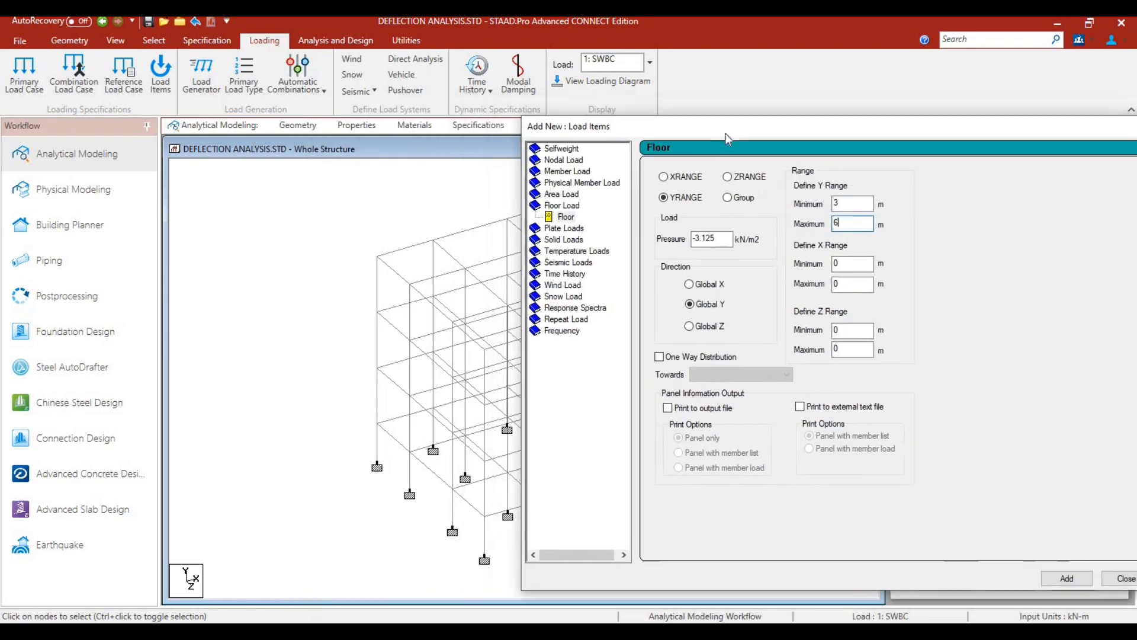
- Check the coordinates of the corner column's floor-level nodes and add the floor load to the SLAB WT. case
click(154, 40)
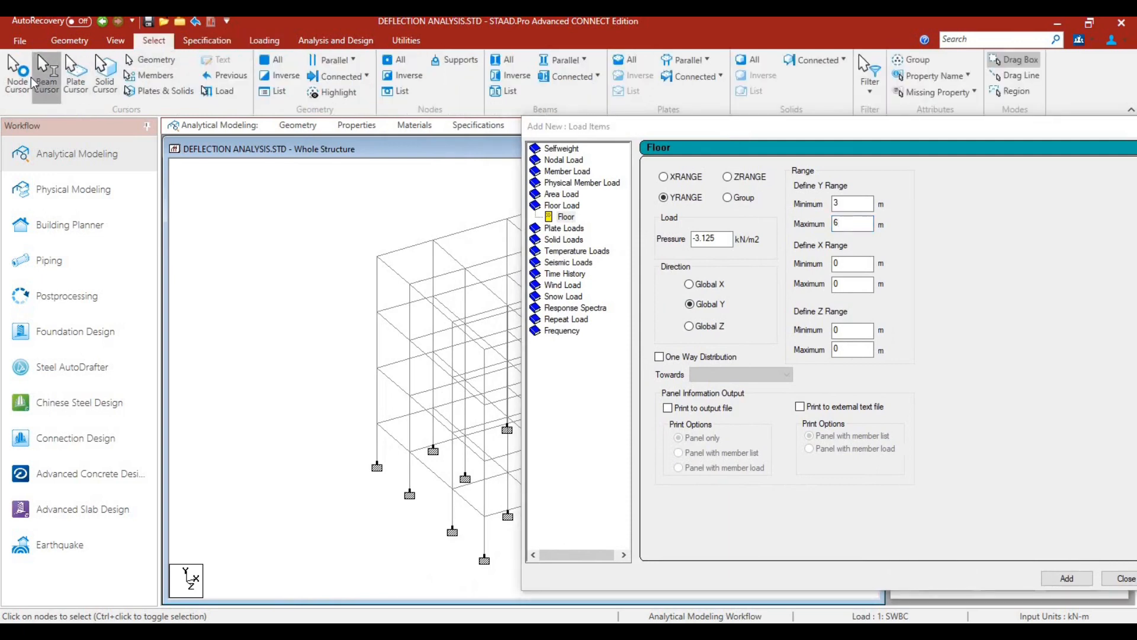
click(376, 425)
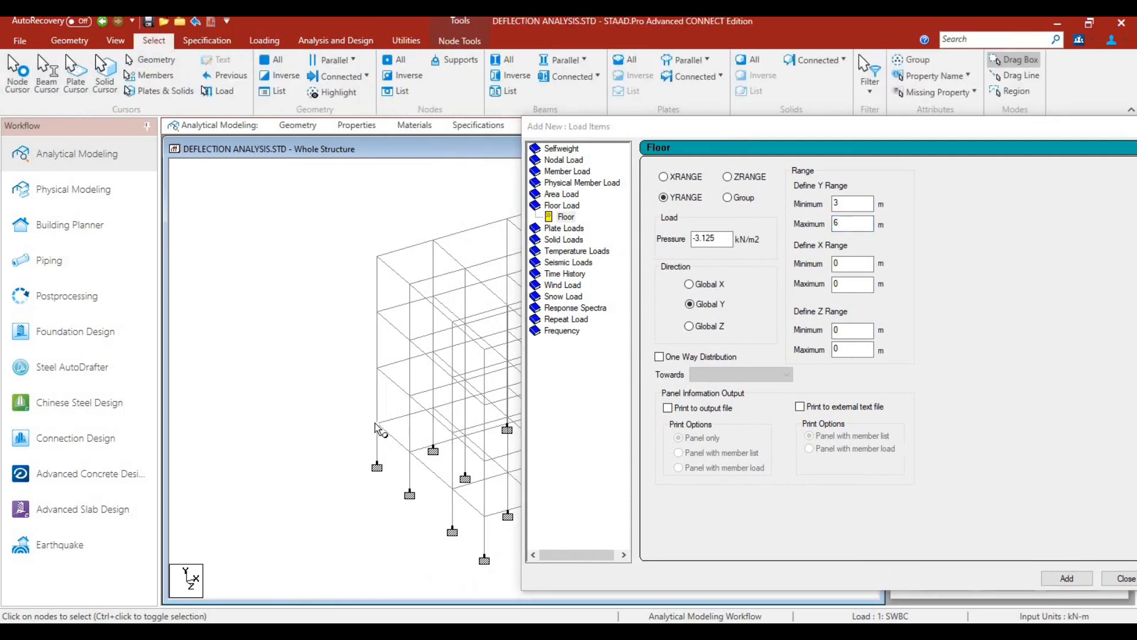
double_click(375, 425)
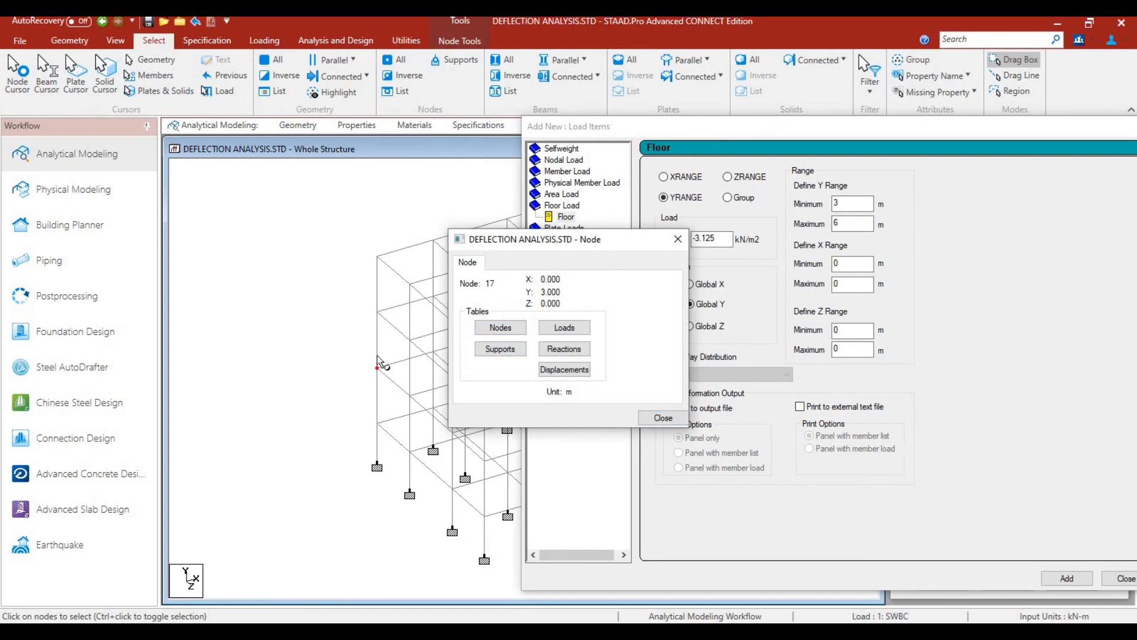
double_click(378, 312)
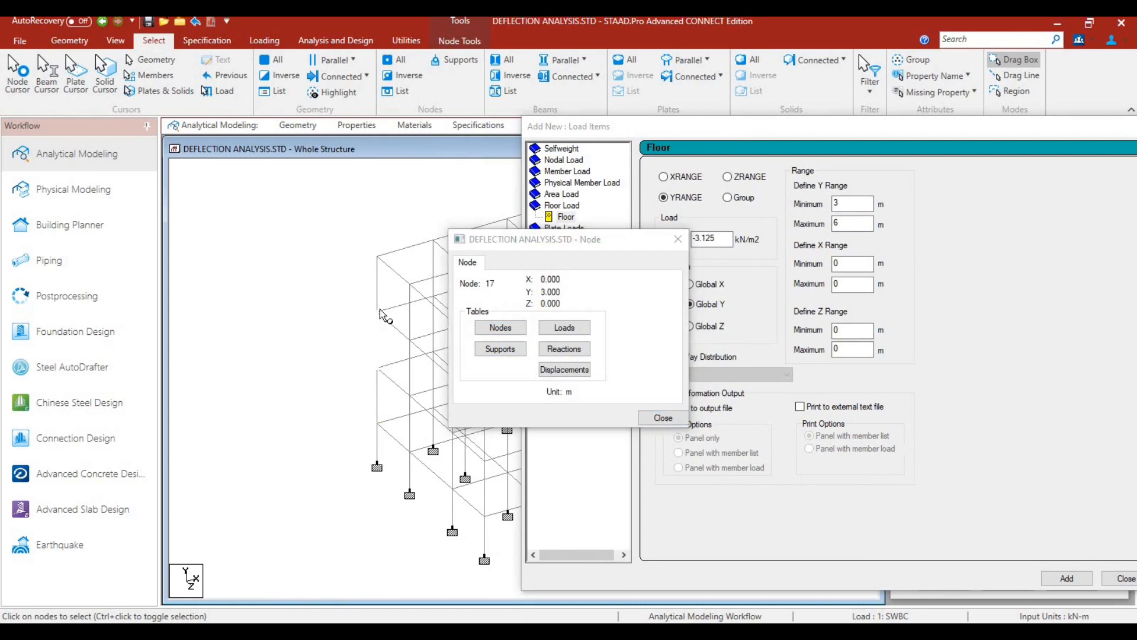
click(675, 240)
drag(874, 134, 632, 122)
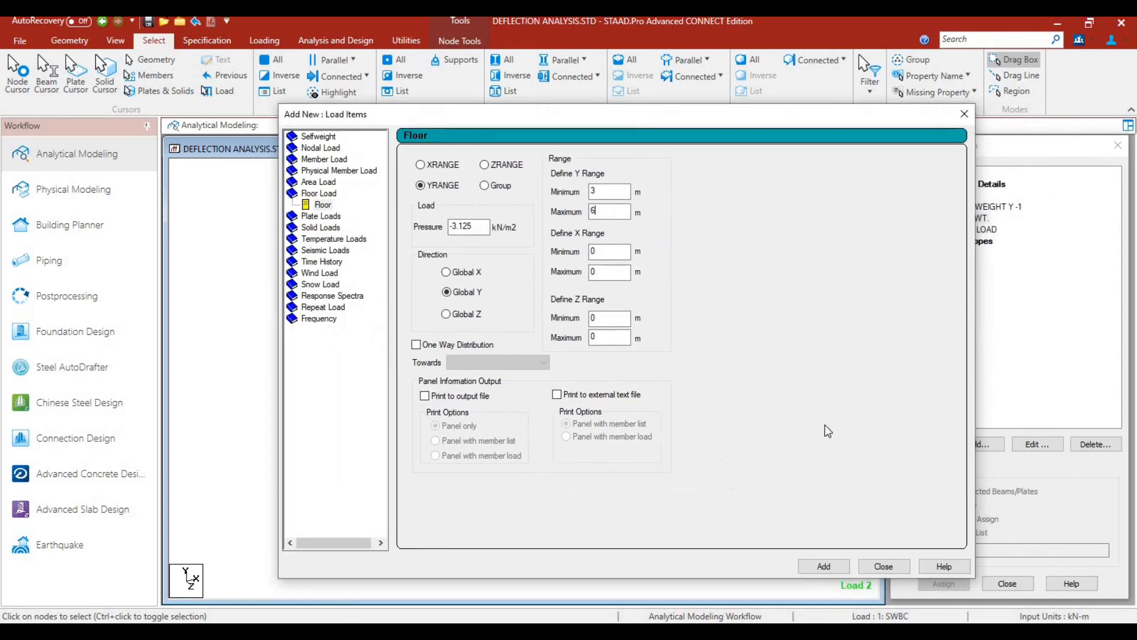
click(840, 567)
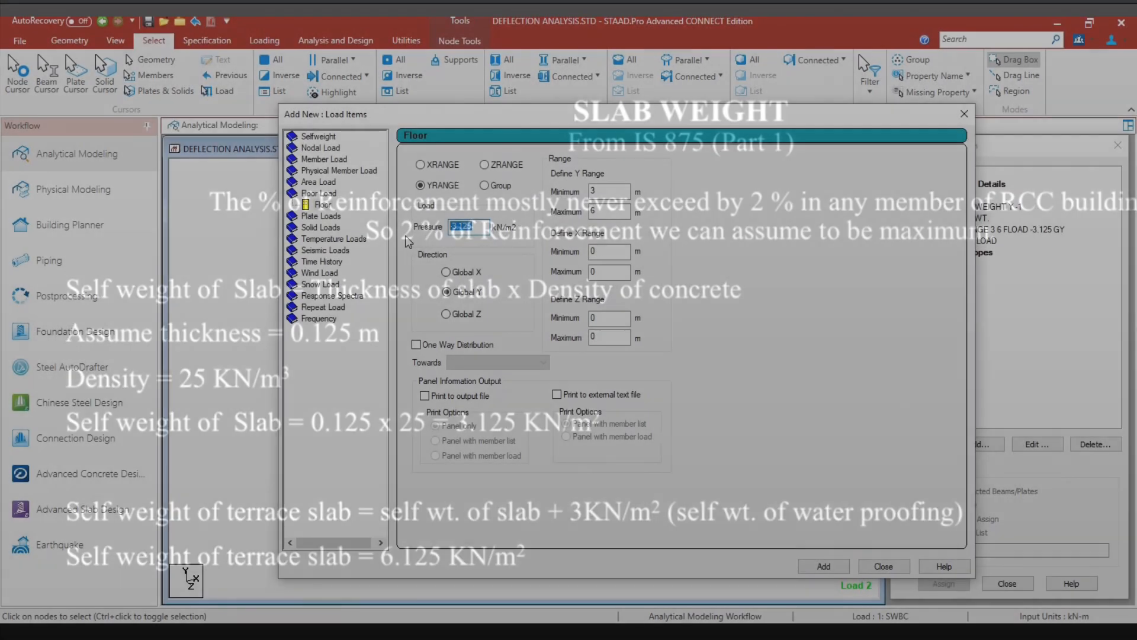
- Define the terrace floor load with a pressure of -6.125 kN/m2 and a Y range of 9 to 9 m
text(-6.1)
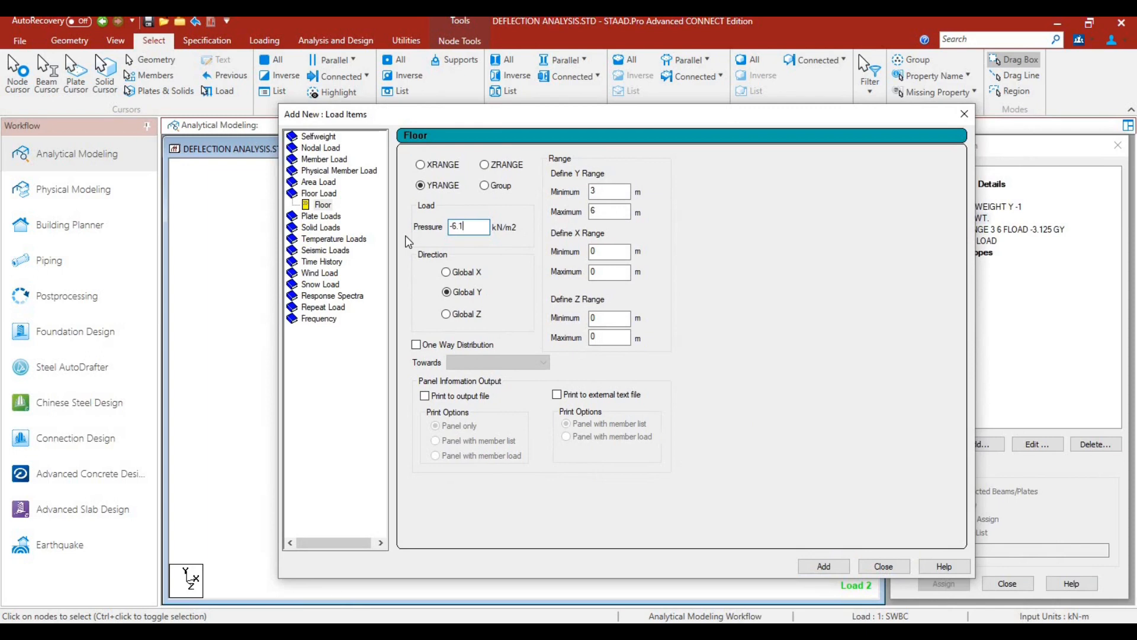
text(25)
drag(596, 214, 557, 215)
text(9)
drag(912, 162, 954, 156)
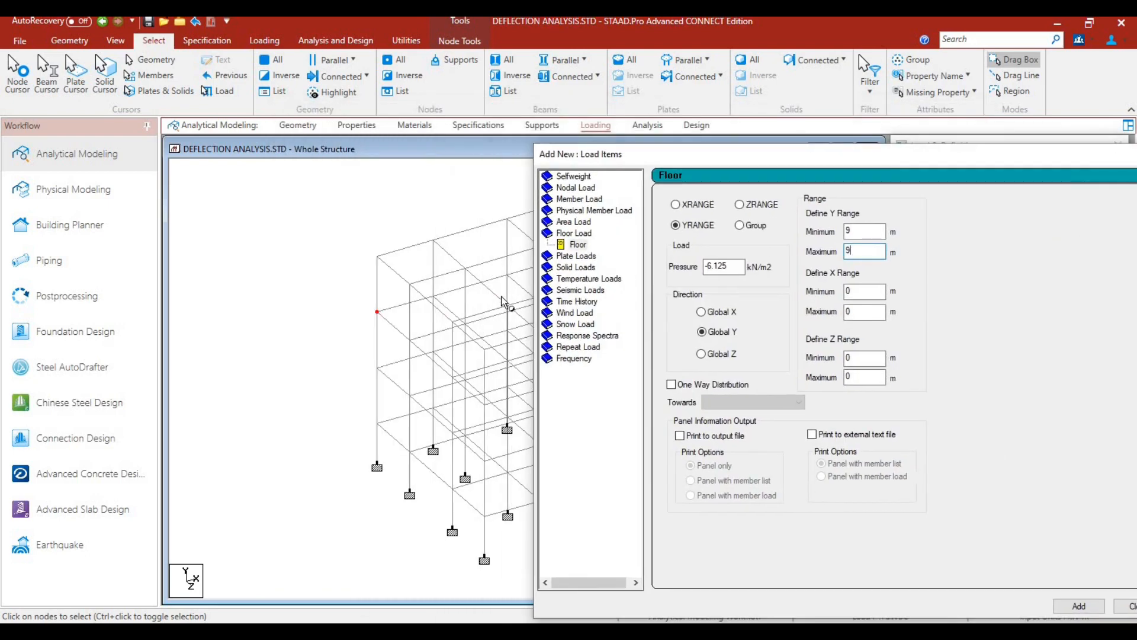
- Check the coordinates of the frame's top corner node, then add the terrace floor load to the SLAB WT. case
click(377, 311)
double_click(379, 256)
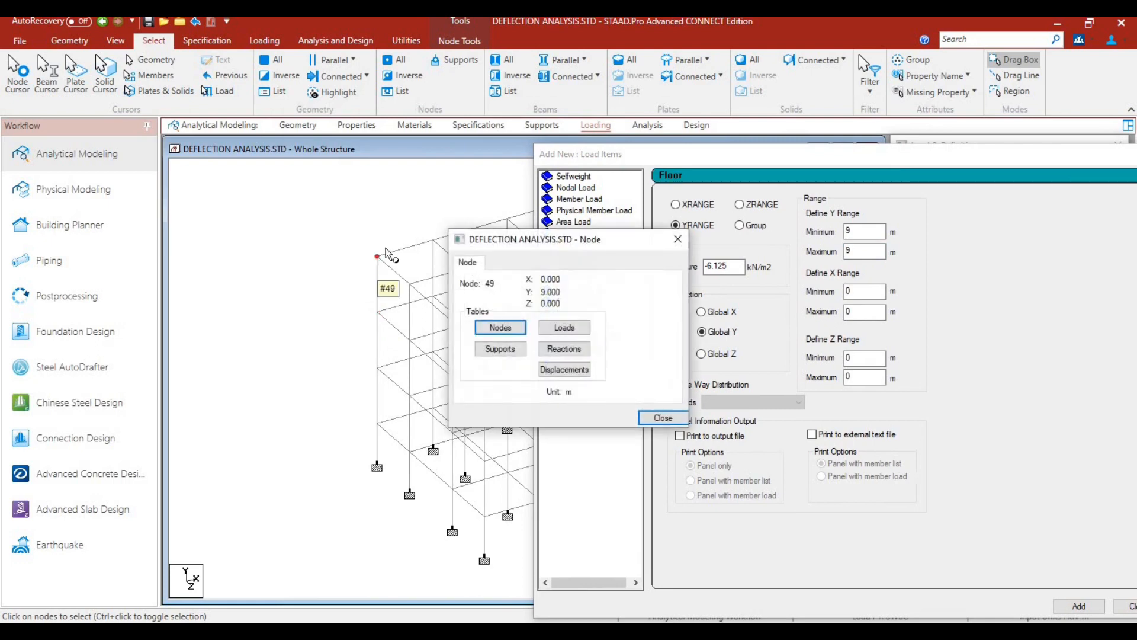
click(678, 239)
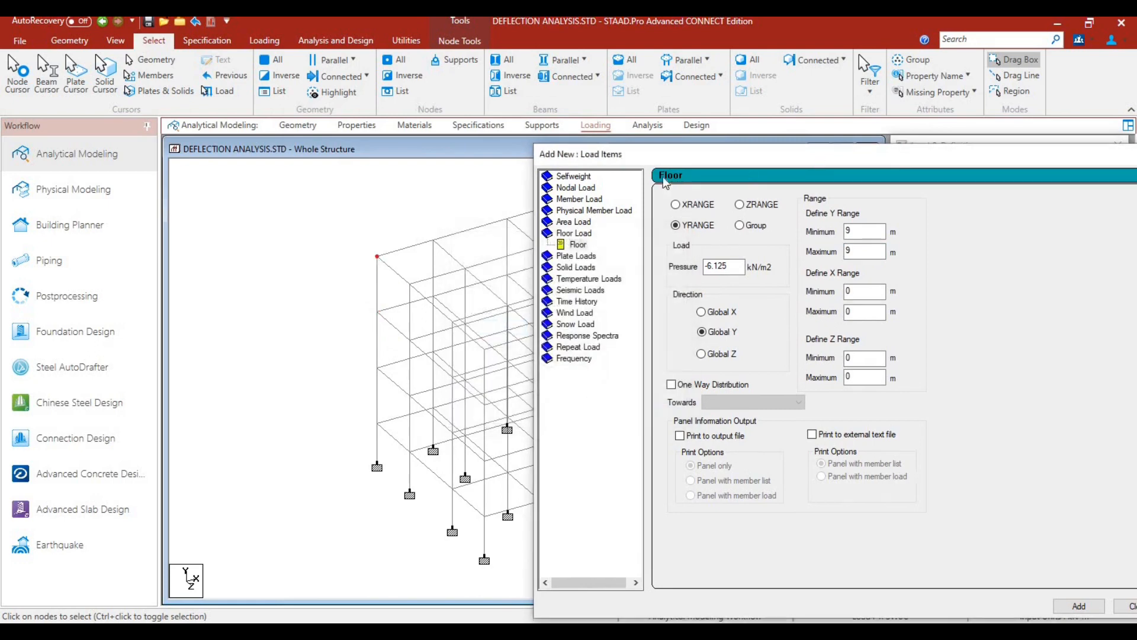
drag(794, 153, 533, 99)
click(817, 552)
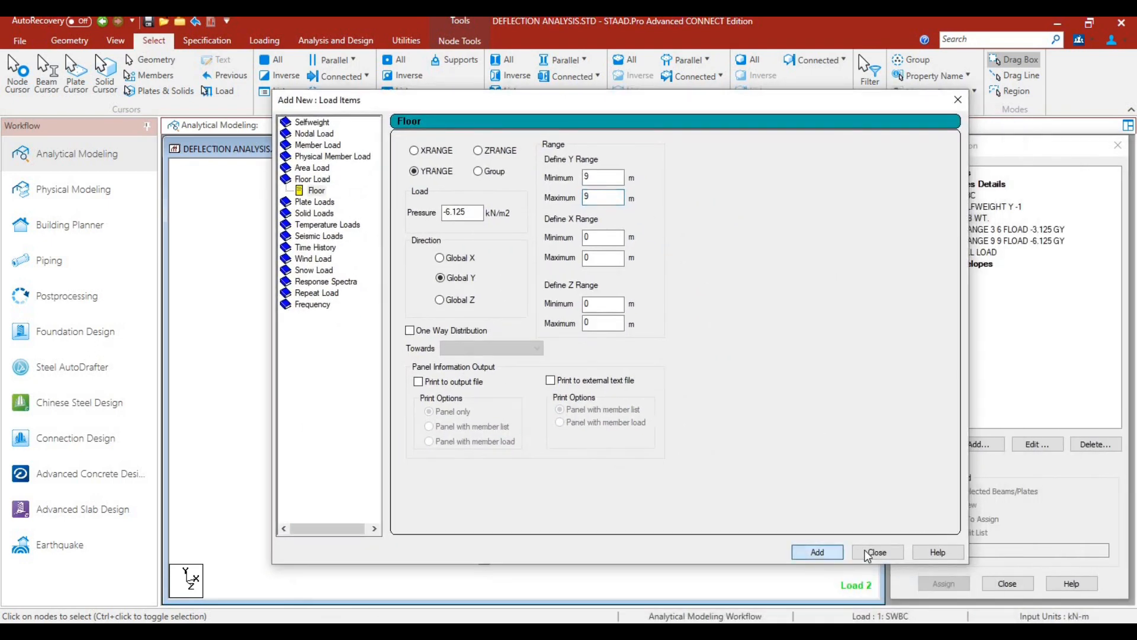
click(869, 554)
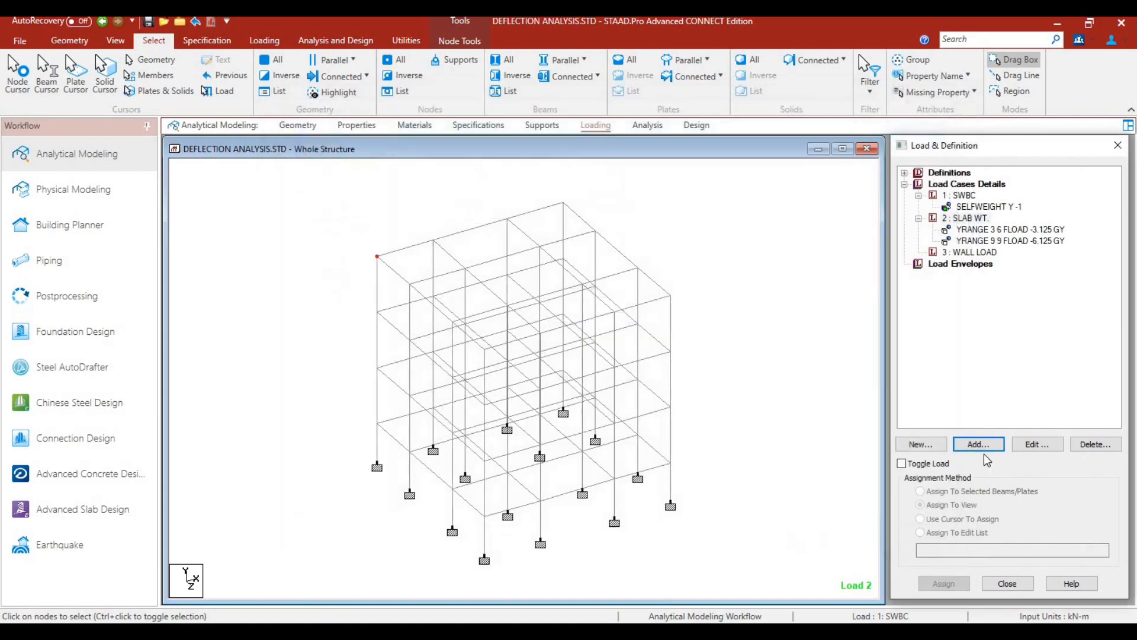
- Review both SLAB WT. floor loads and look up the unit weight of a brick wall on page 36 of the IS 875-1 PDF
click(984, 230)
click(979, 242)
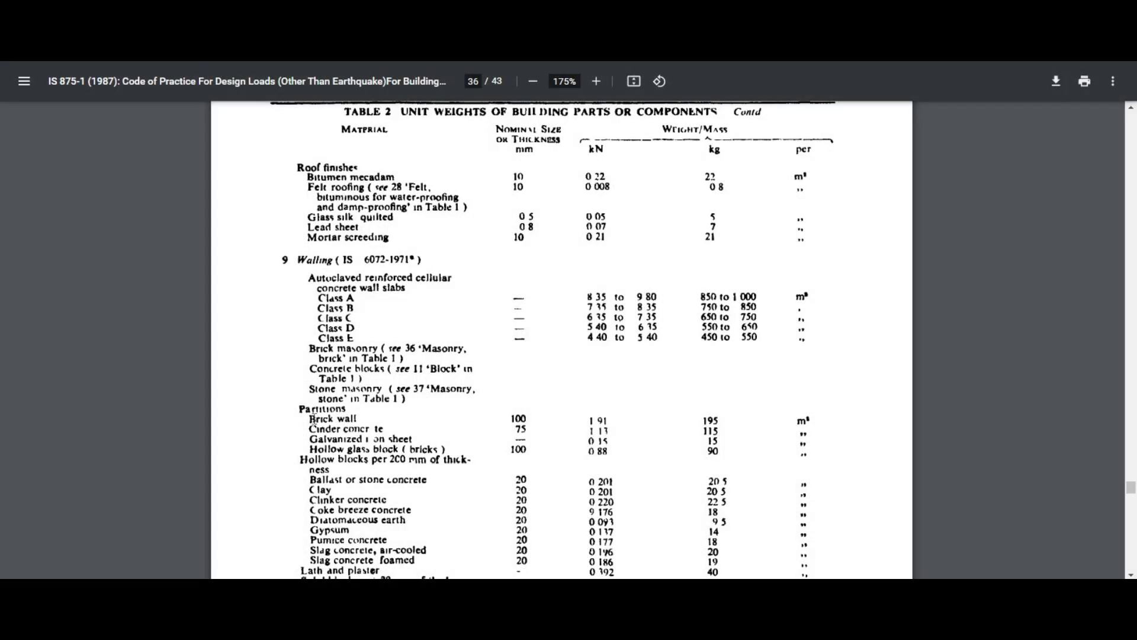
drag(332, 420, 548, 410)
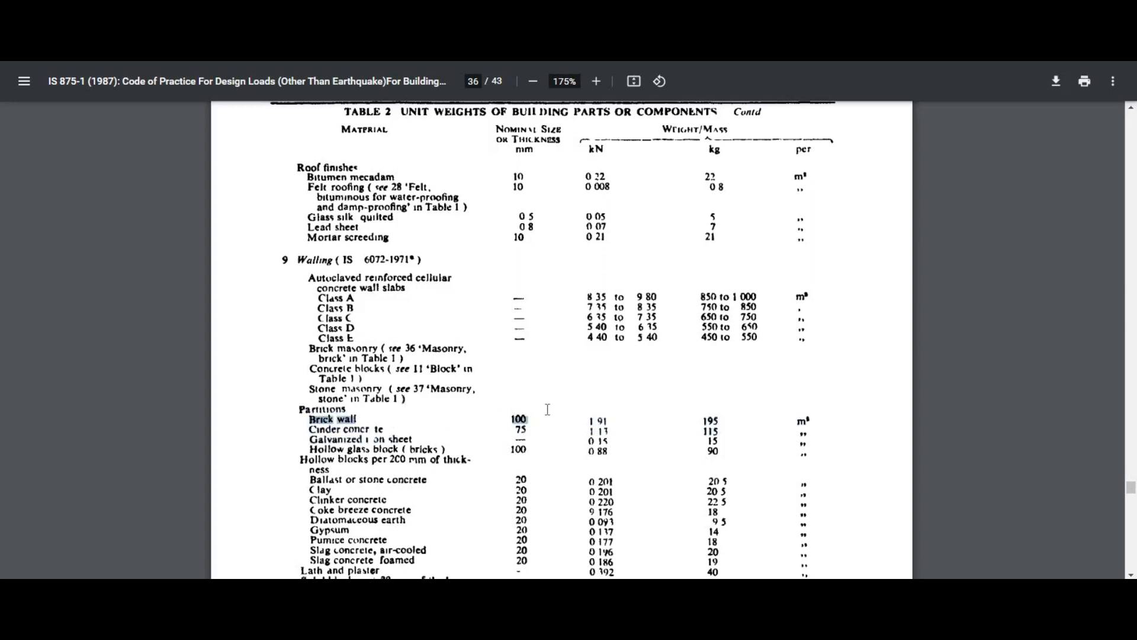
drag(626, 419, 651, 421)
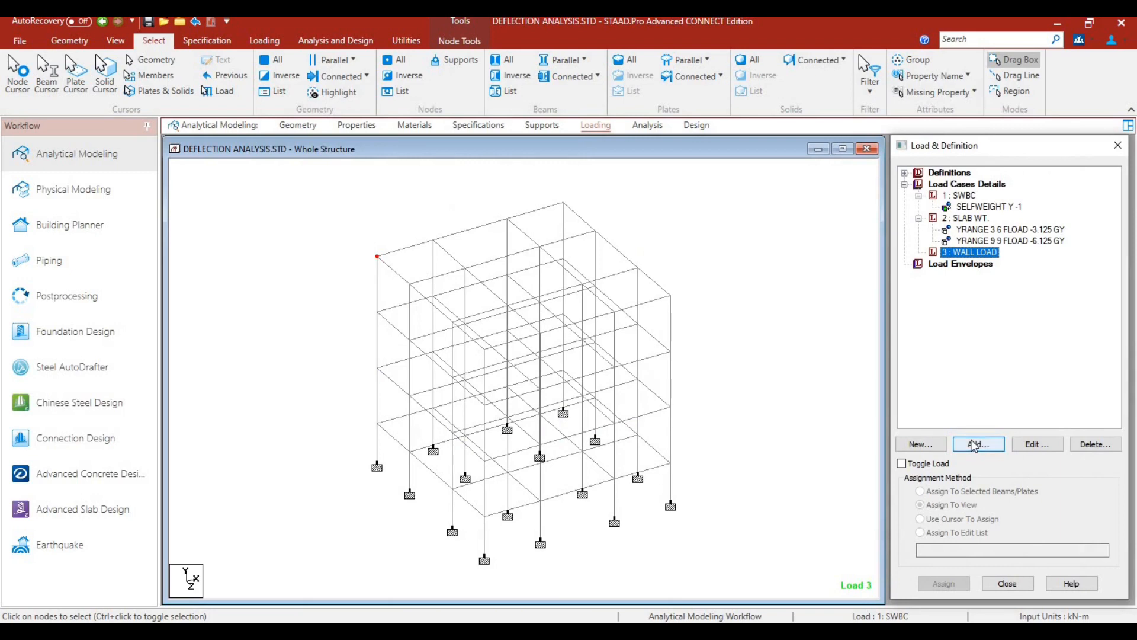
- Add uniform member forces of -7.5 kN/m and -3 kN/m in the GY direction to the WALL LOAD case
click(978, 444)
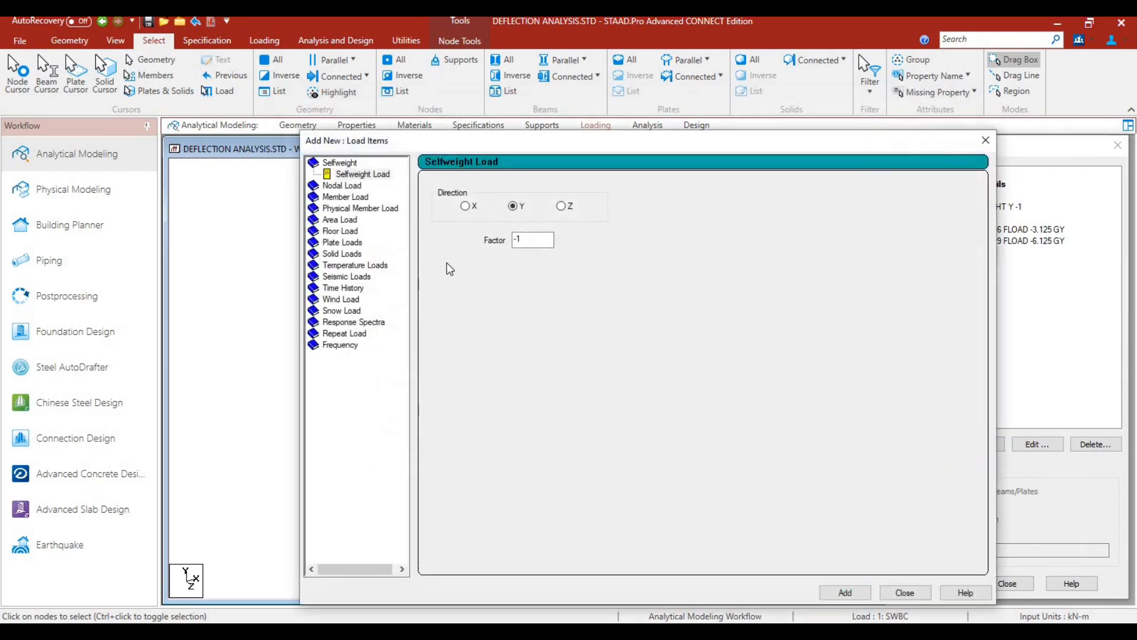
click(365, 197)
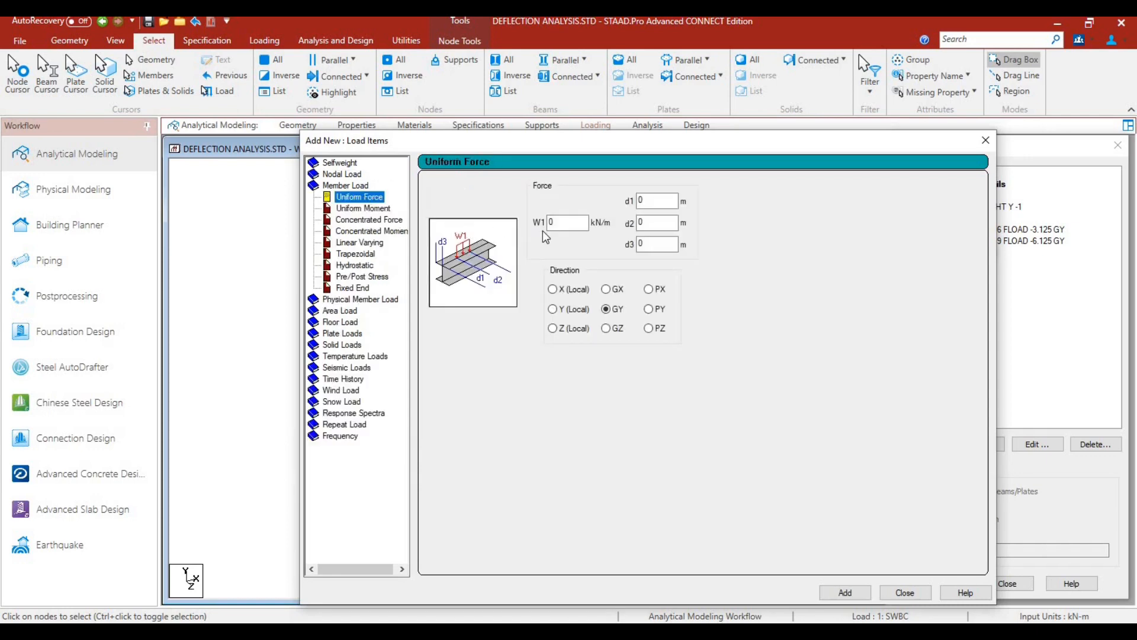
double_click(558, 224)
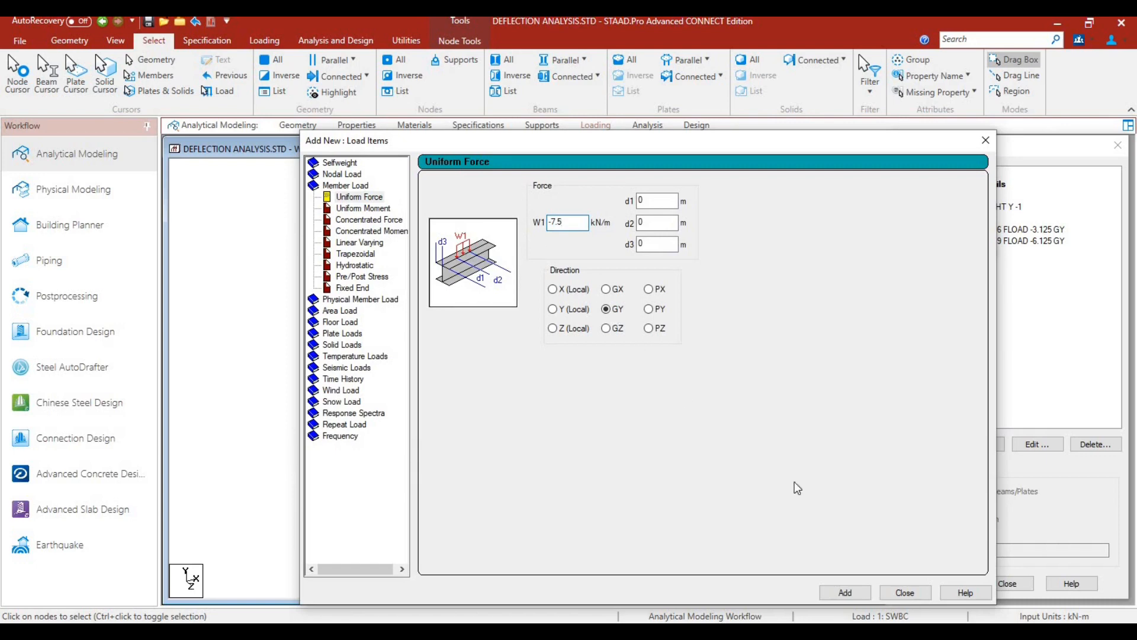
click(846, 593)
click(846, 593)
click(902, 592)
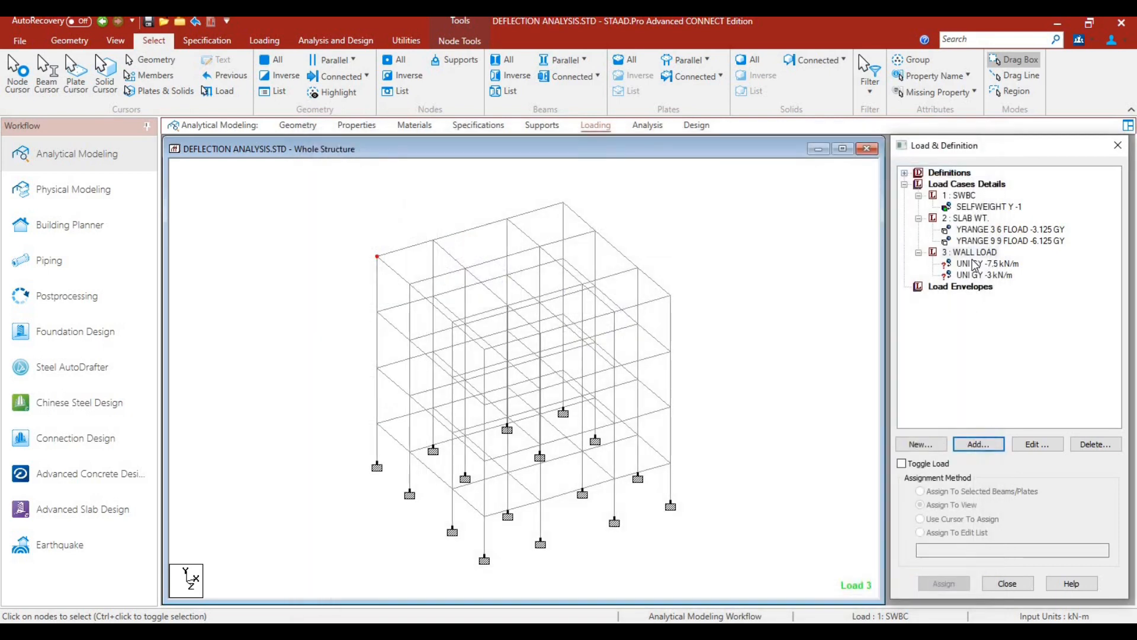
- Select all horizontal beams on the three levels below the terrace for the -7.5 kN/m wall load
click(974, 264)
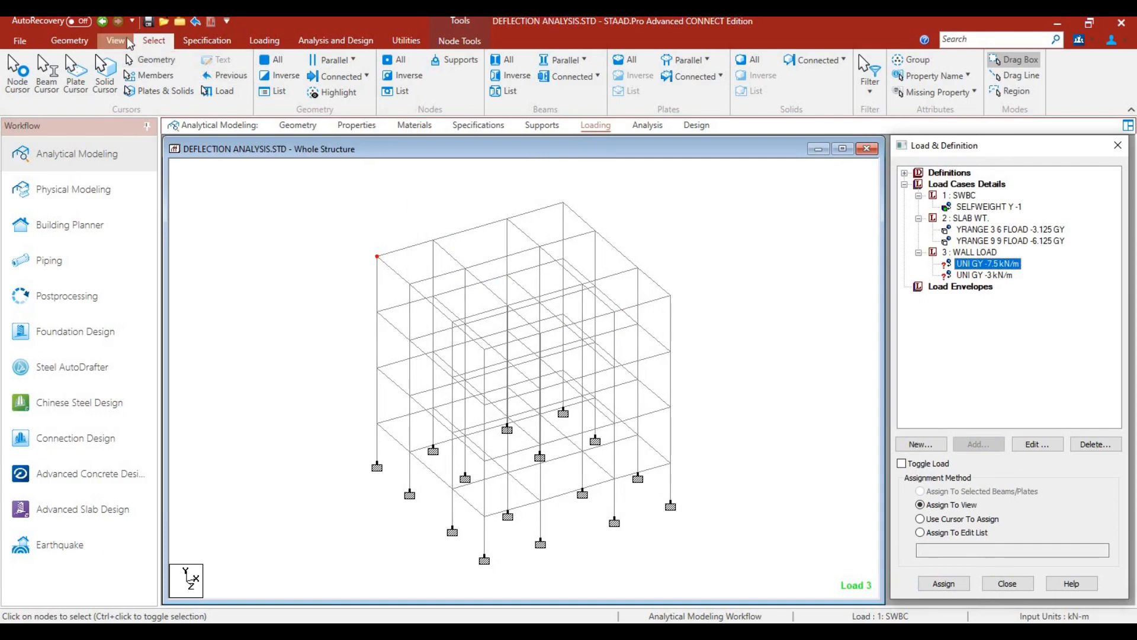
click(69, 40)
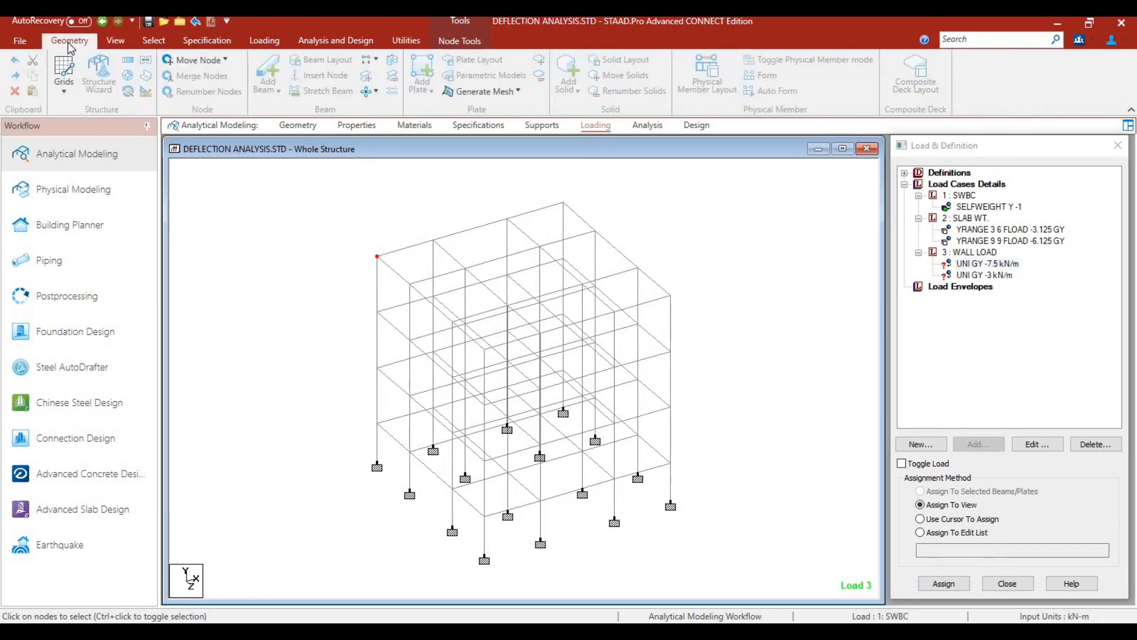
click(116, 43)
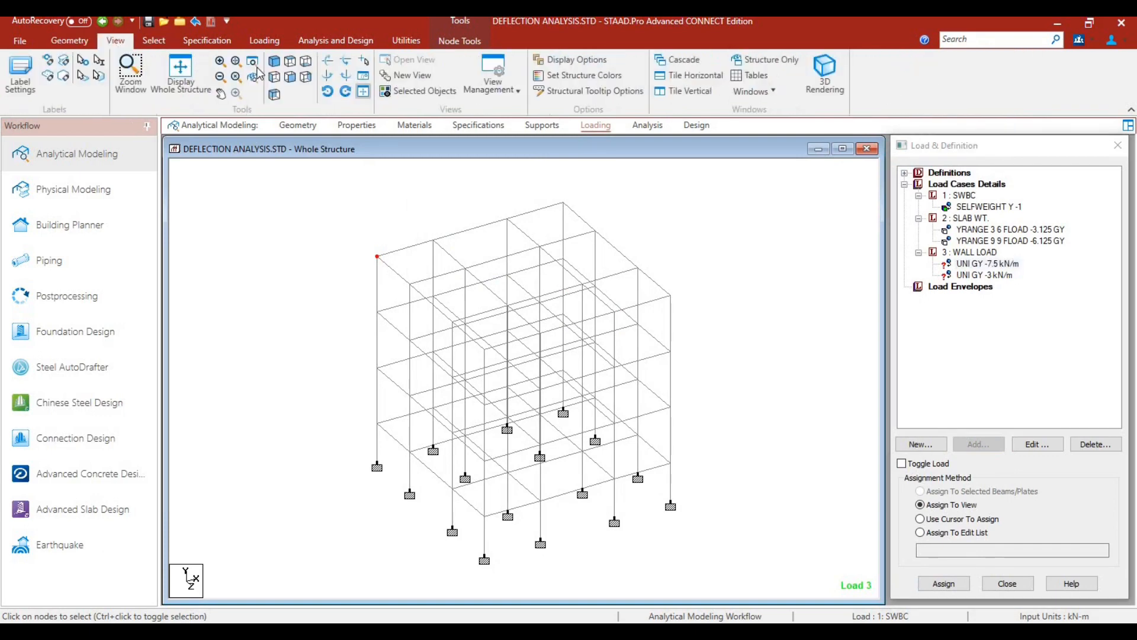
click(290, 81)
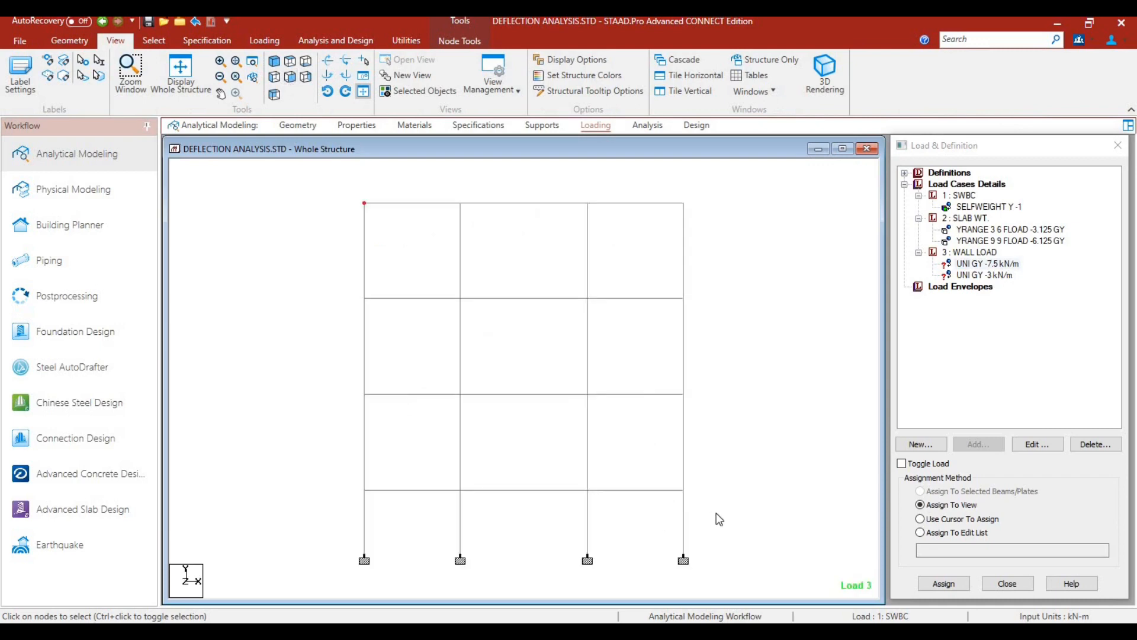
drag(305, 480, 719, 503)
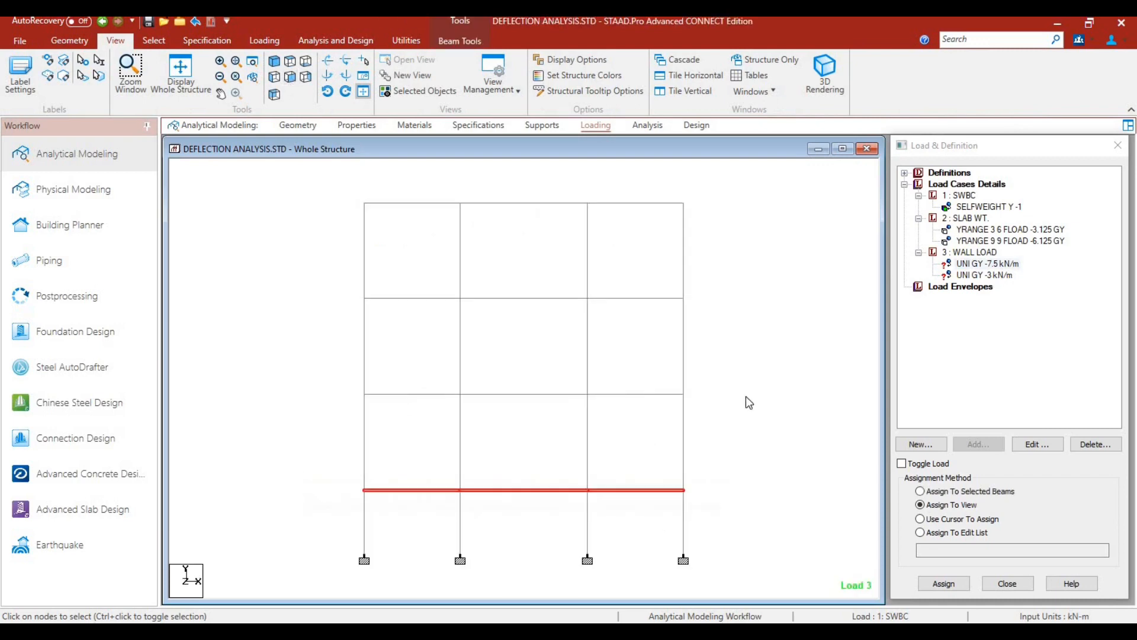
ctrl+drag(332, 378, 746, 407)
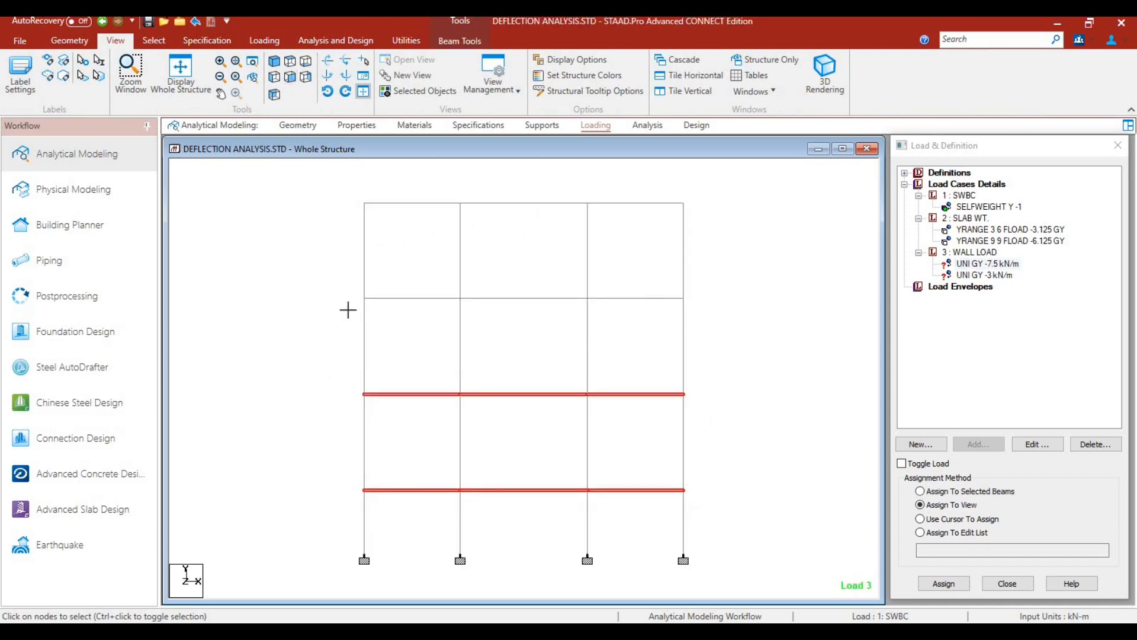
mouse_move(326, 283)
ctrl+mouse_down()
mouse_move(716, 304)
mouse_move(325, 290)
ctrl+mouse_up()
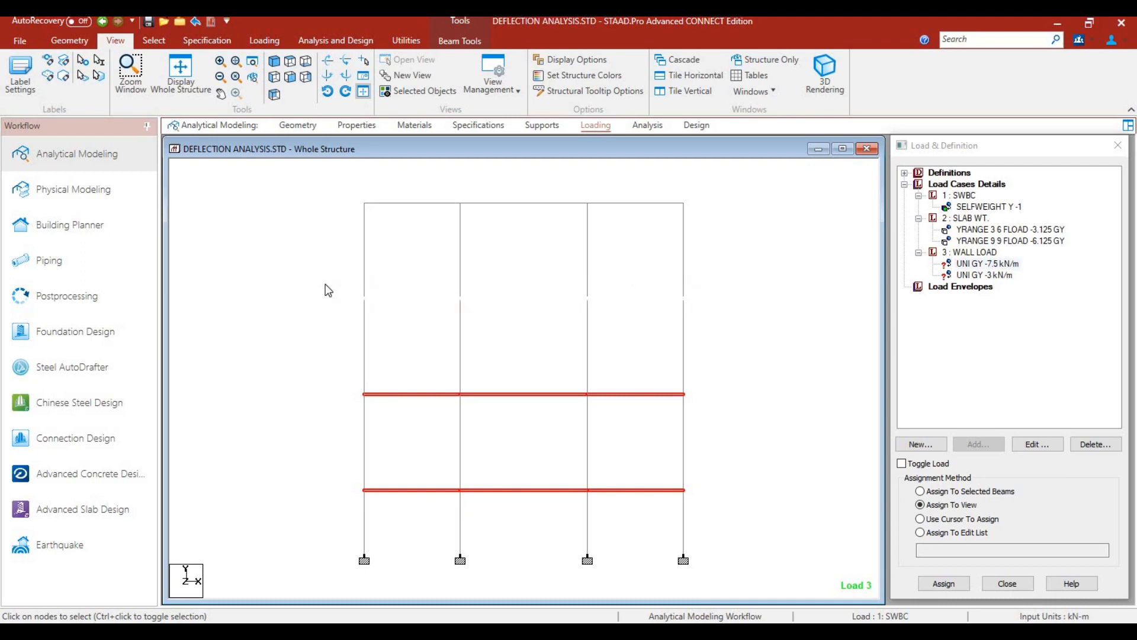
click(274, 64)
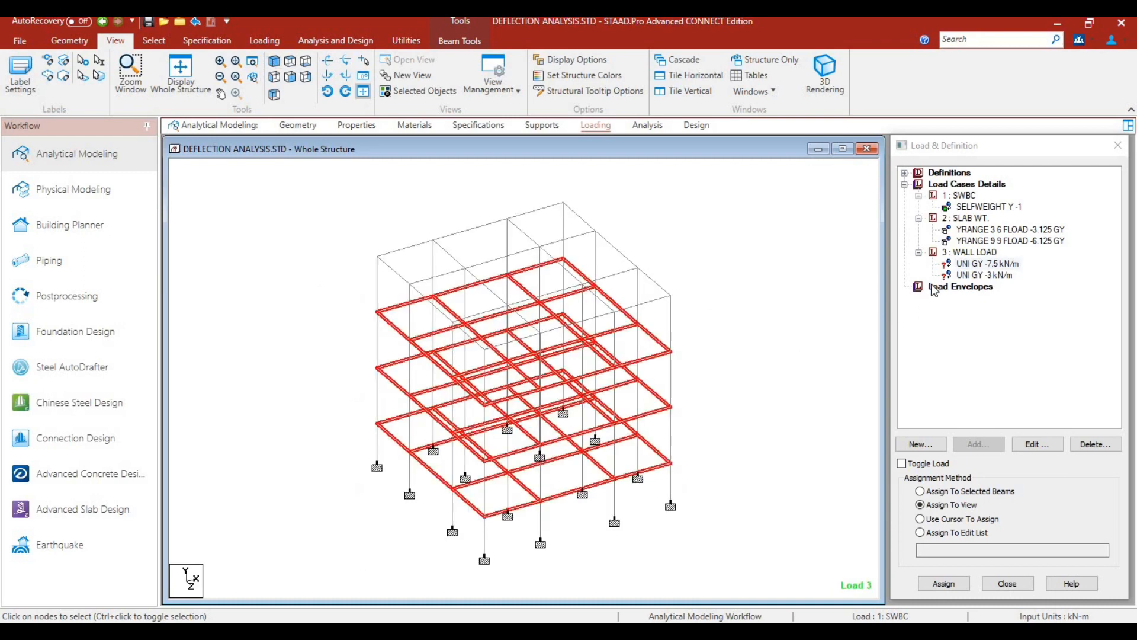
- Assign the UNI GY -7.5 kN/m wall load to the selected beams, then clear the selection
click(978, 268)
click(1000, 495)
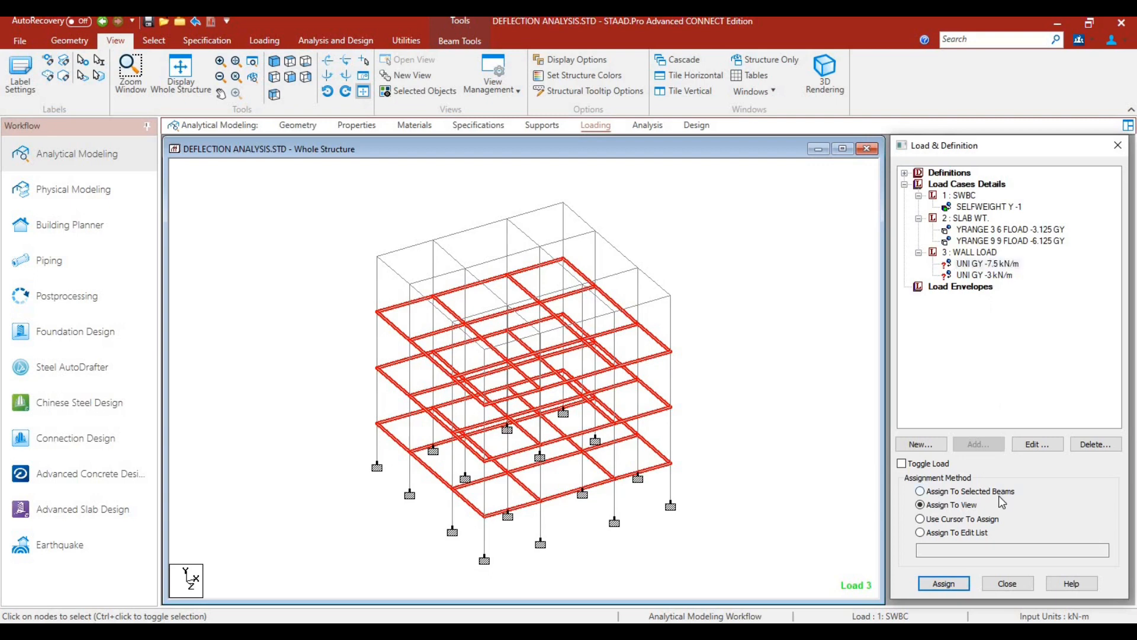
click(979, 264)
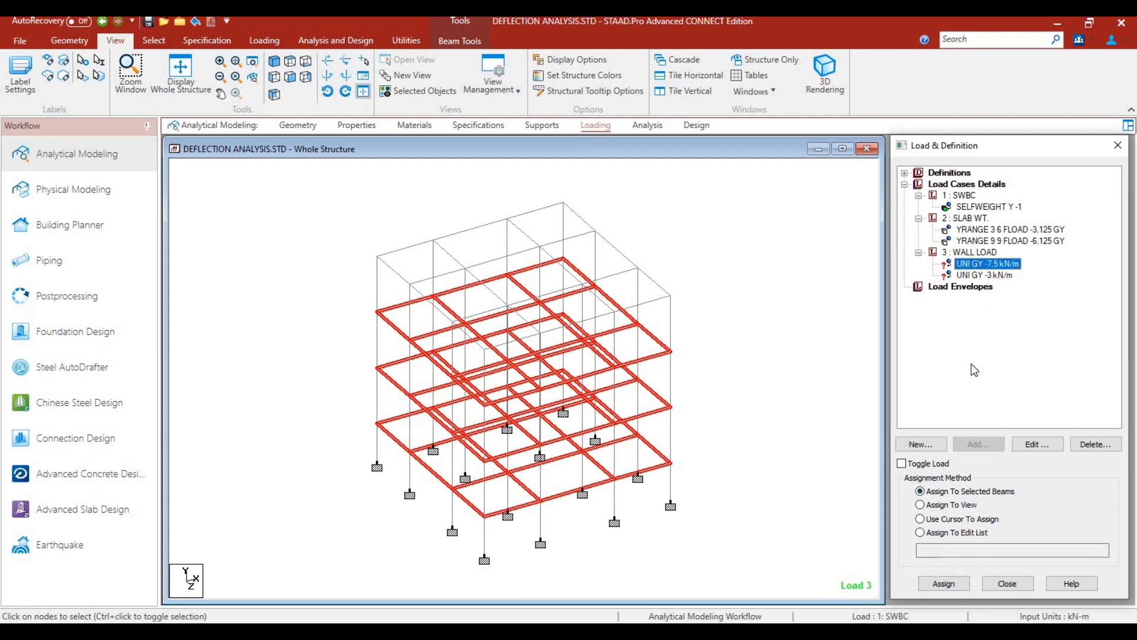
click(944, 583)
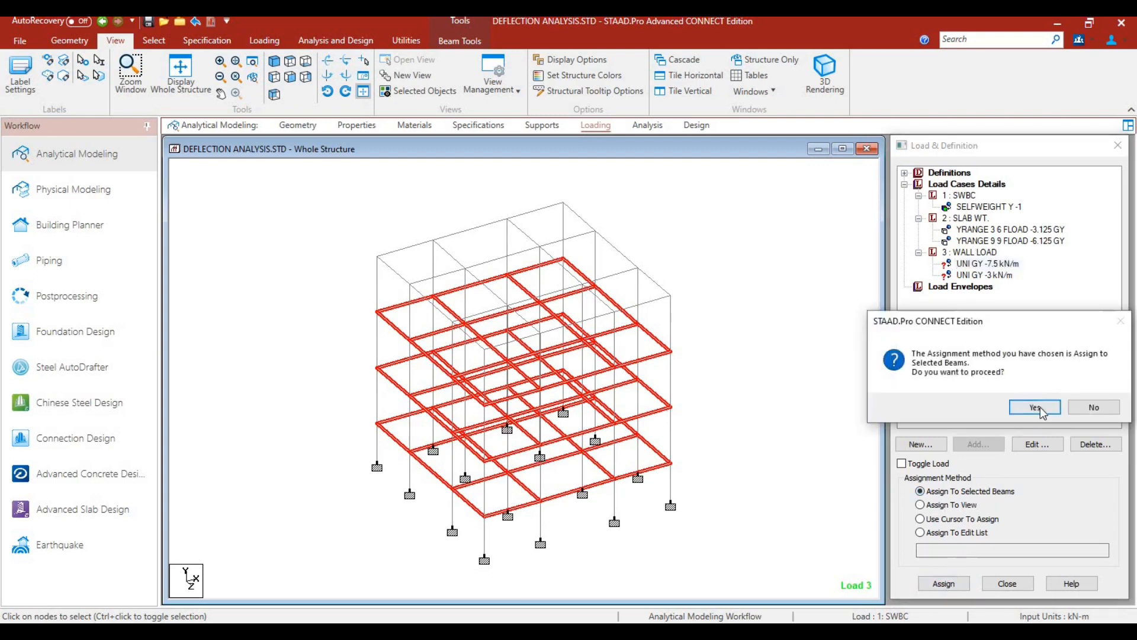
click(1010, 407)
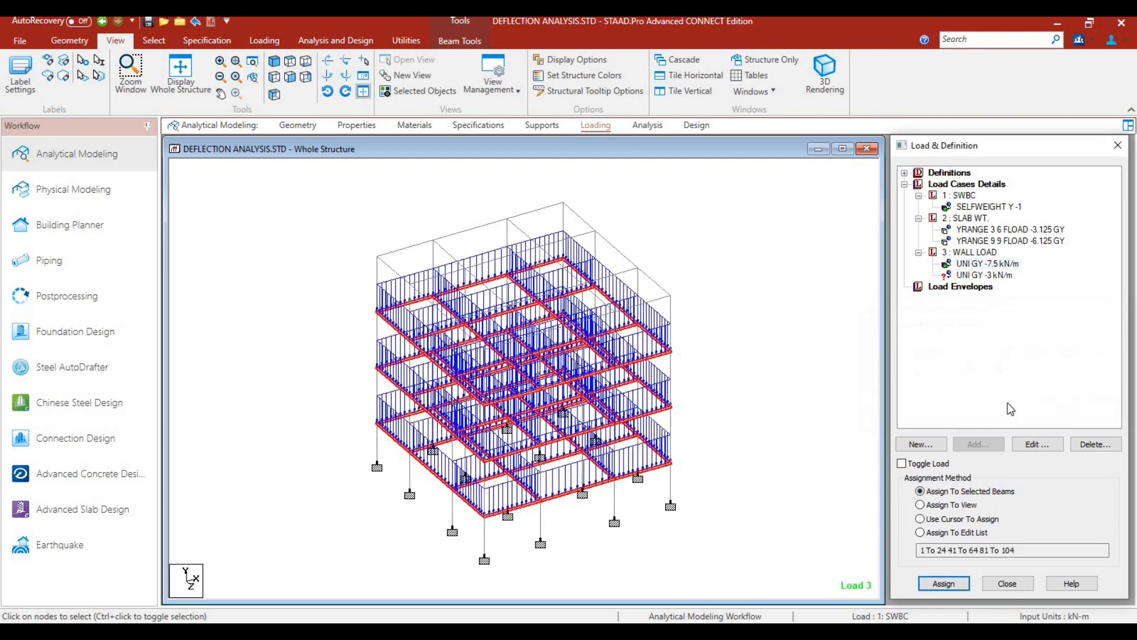
click(742, 323)
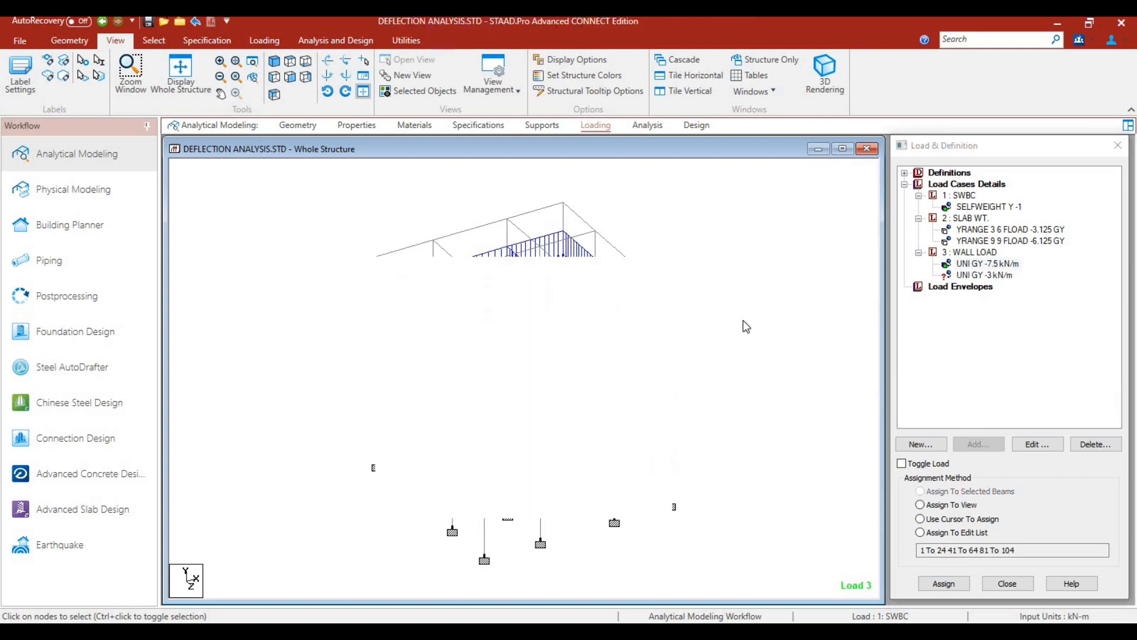
- Select all terrace-level beams and display only those beams in the isometric view
click(290, 77)
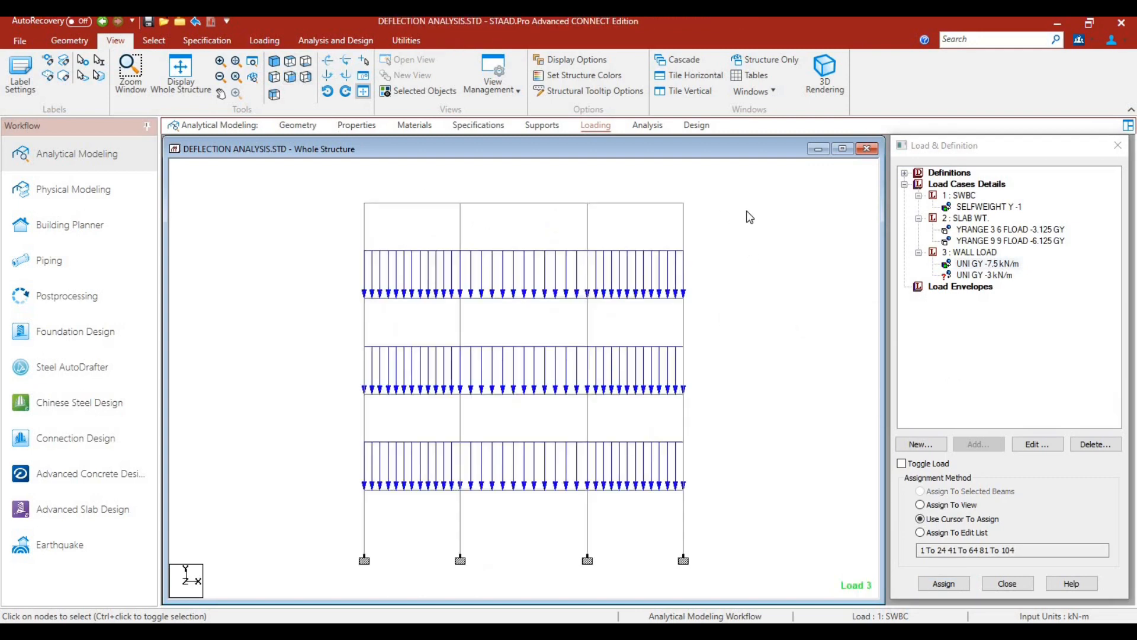
drag(311, 187, 745, 212)
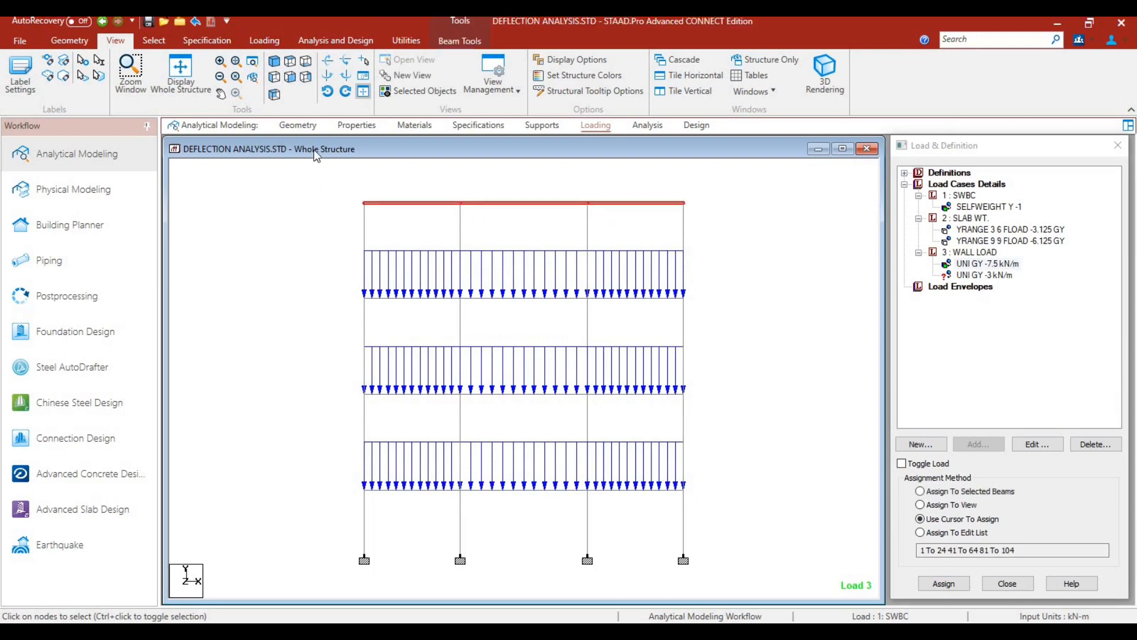
click(279, 72)
click(427, 91)
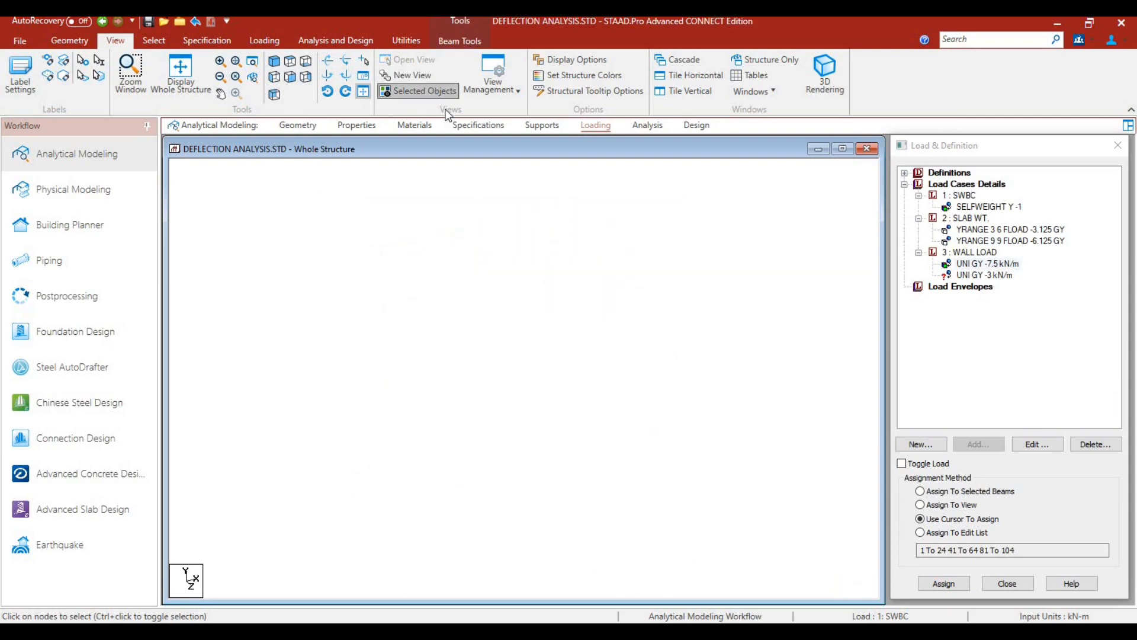
- Remove the interior terrace beams from the selection, keeping only the perimeter beams selected
ctrl+click(507, 307)
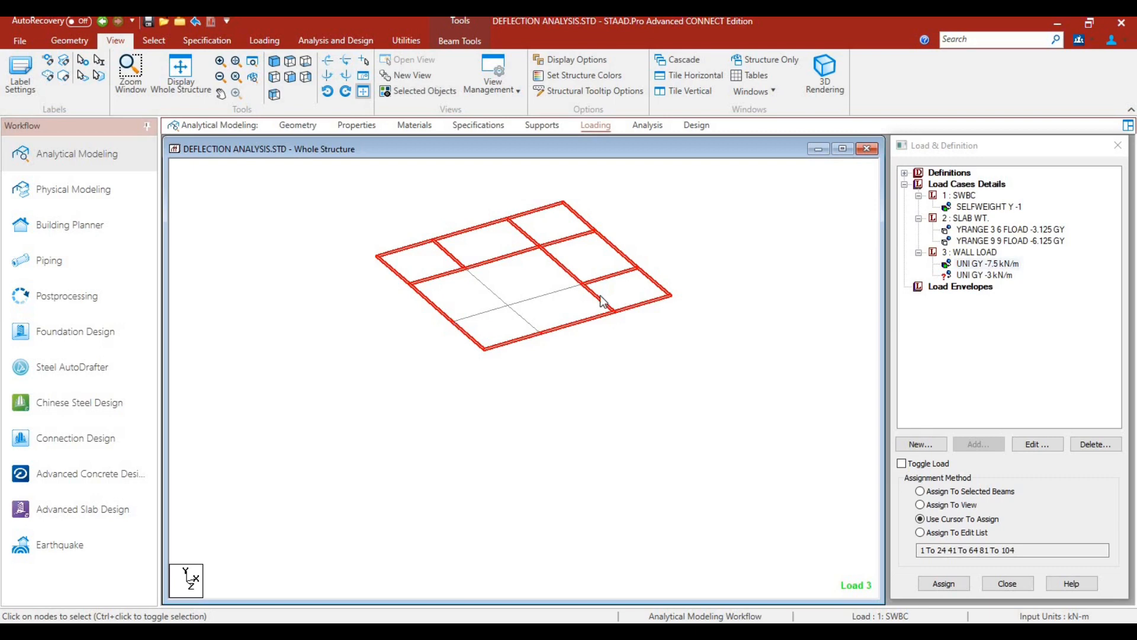
ctrl+click(600, 296)
ctrl+click(597, 281)
ctrl+click(579, 279)
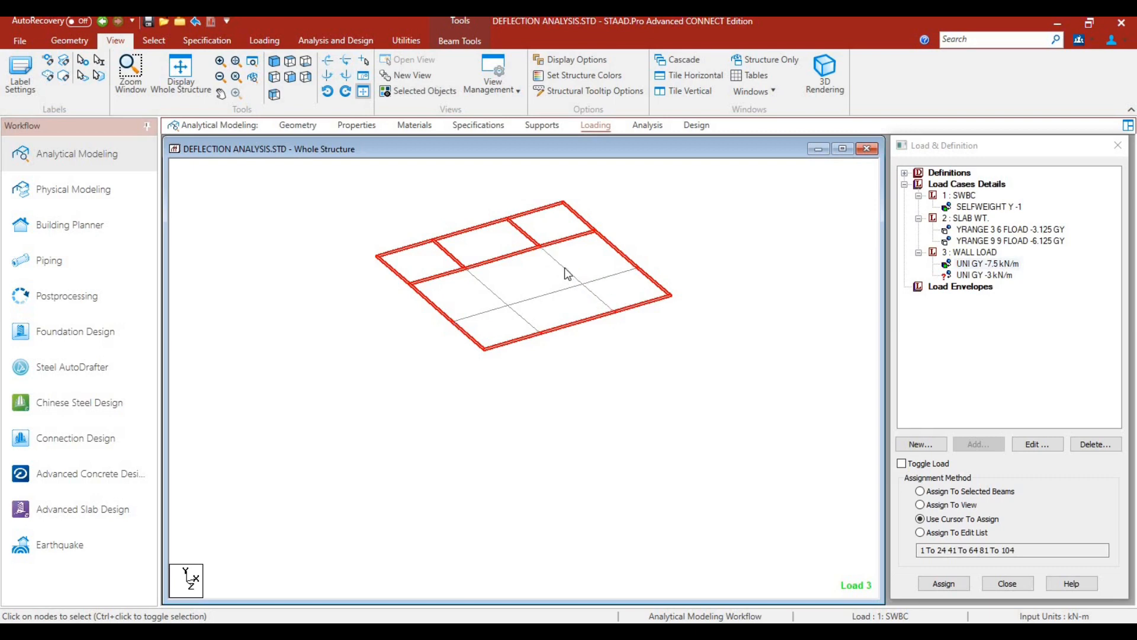
ctrl+click(551, 240)
ctrl+click(531, 248)
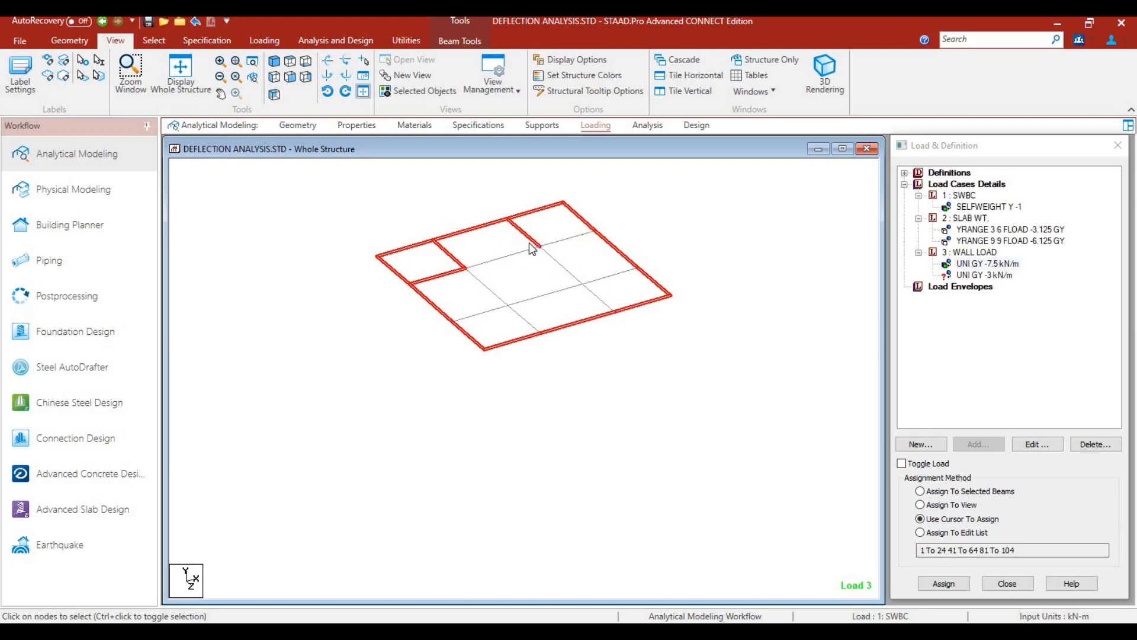
ctrl+click(527, 238)
ctrl+click(437, 276)
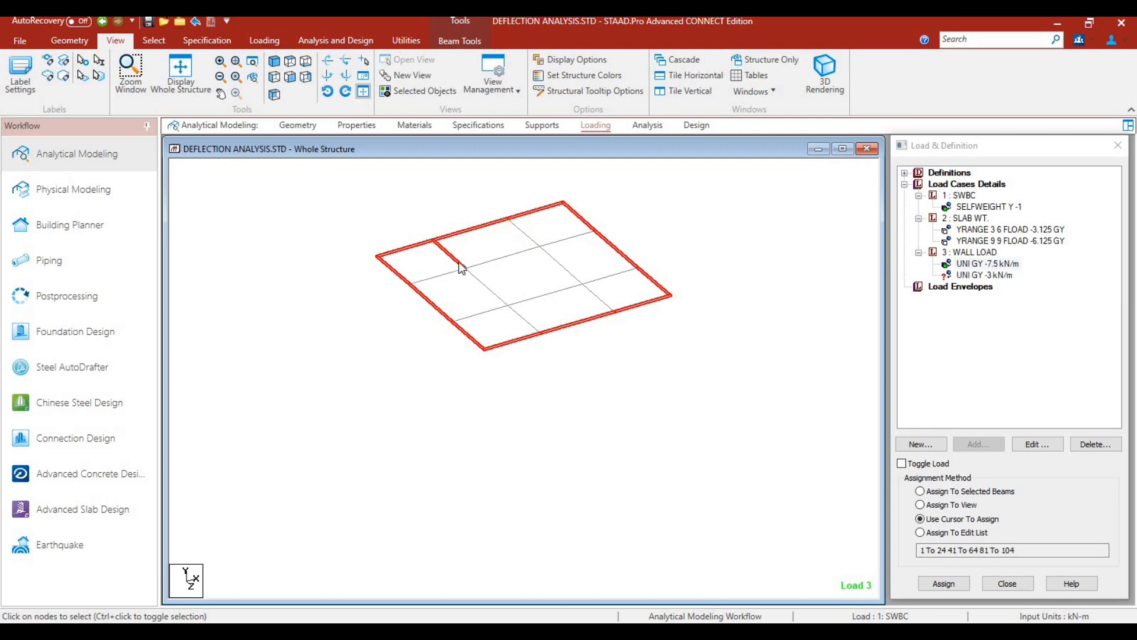
ctrl+click(455, 259)
- Assign the UNI GY -3 kN/m parapet load to the selected terrace perimeter beams
click(1000, 276)
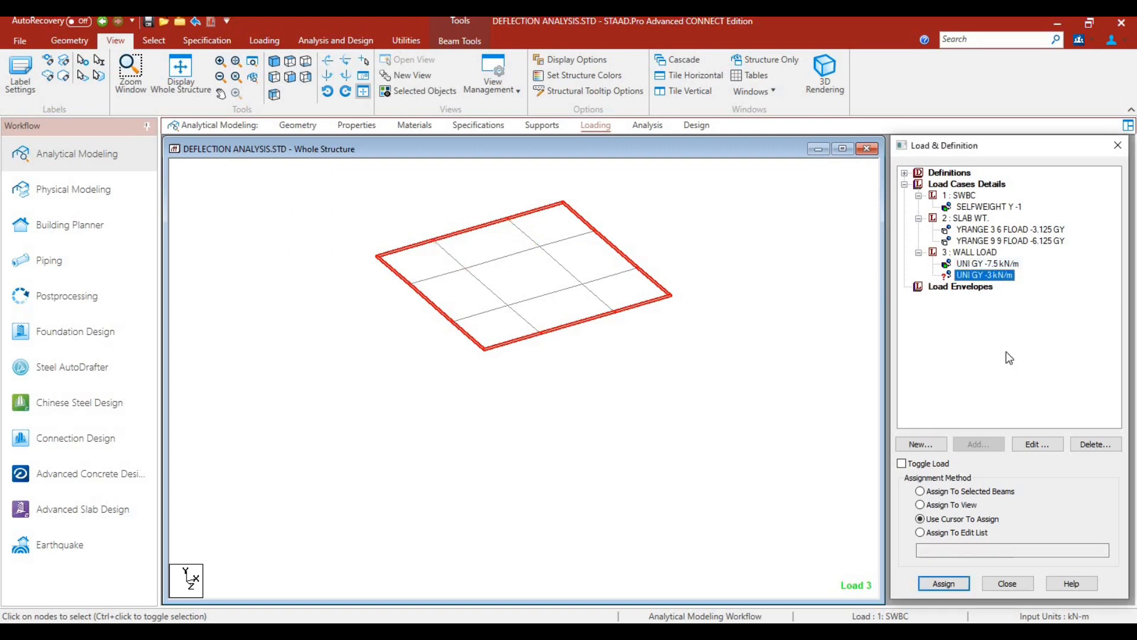
click(983, 490)
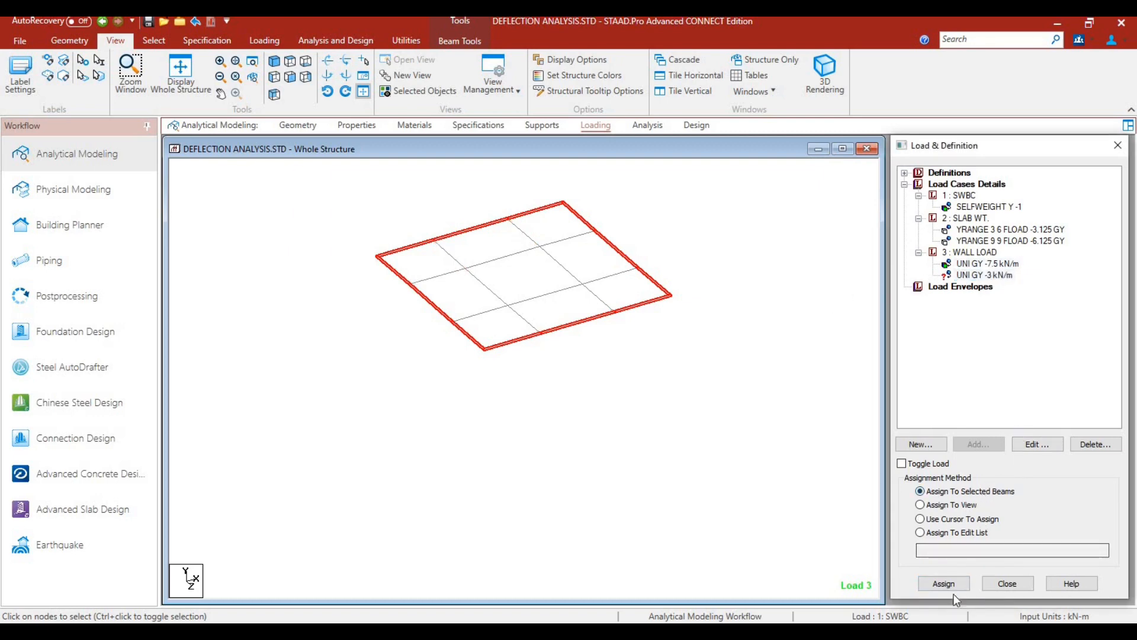
click(955, 585)
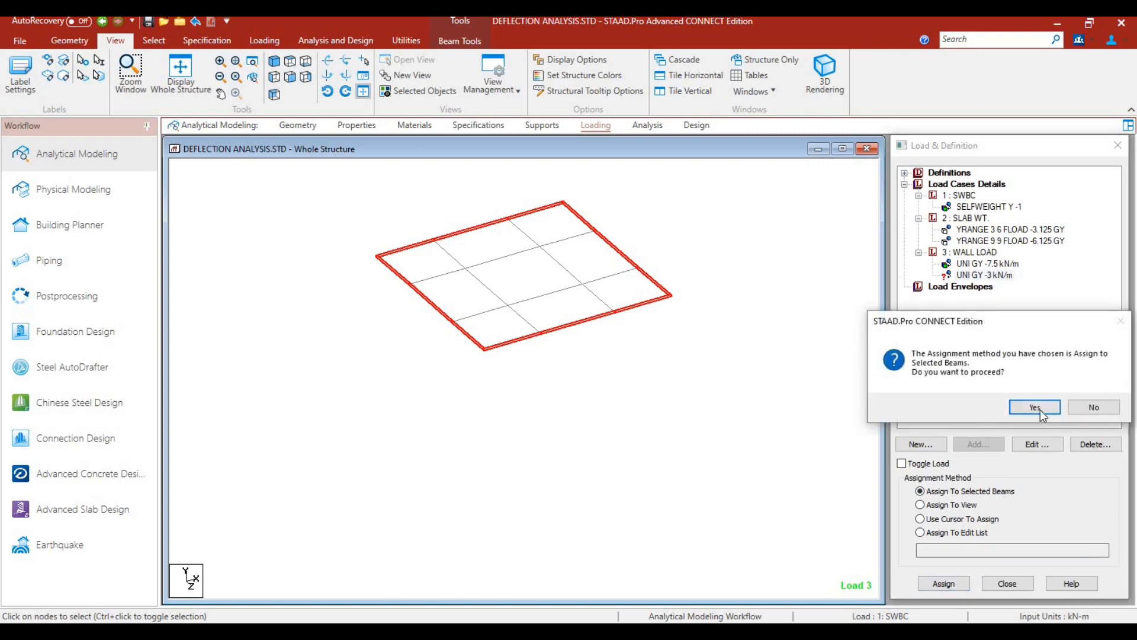
click(1035, 407)
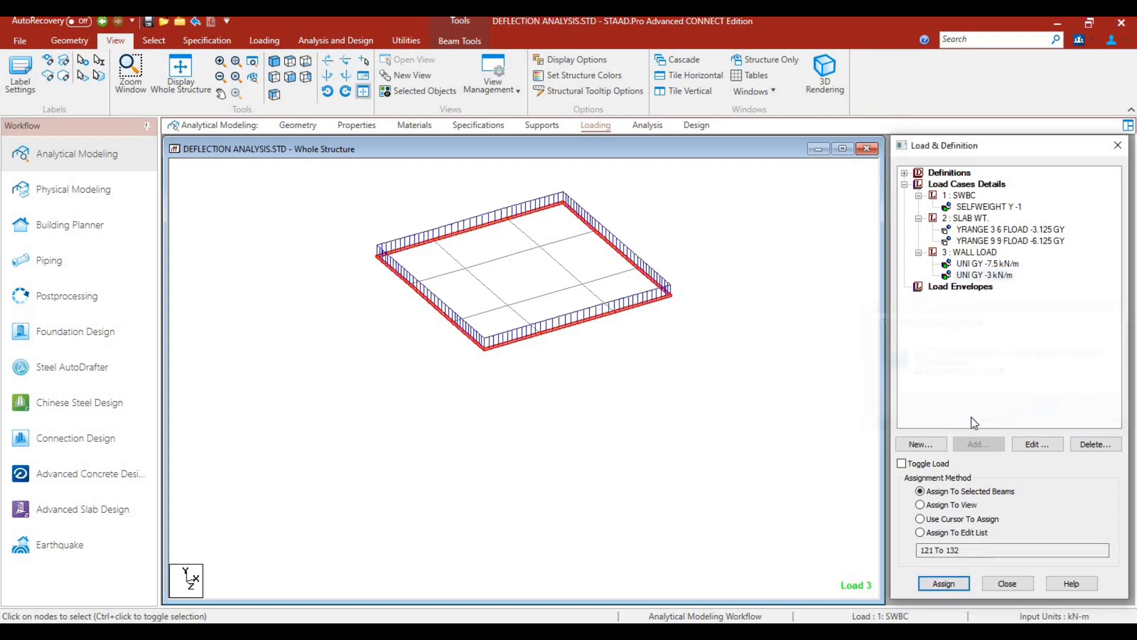
- Display the whole structure again and review both WALL LOAD member loads on the frame
click(424, 93)
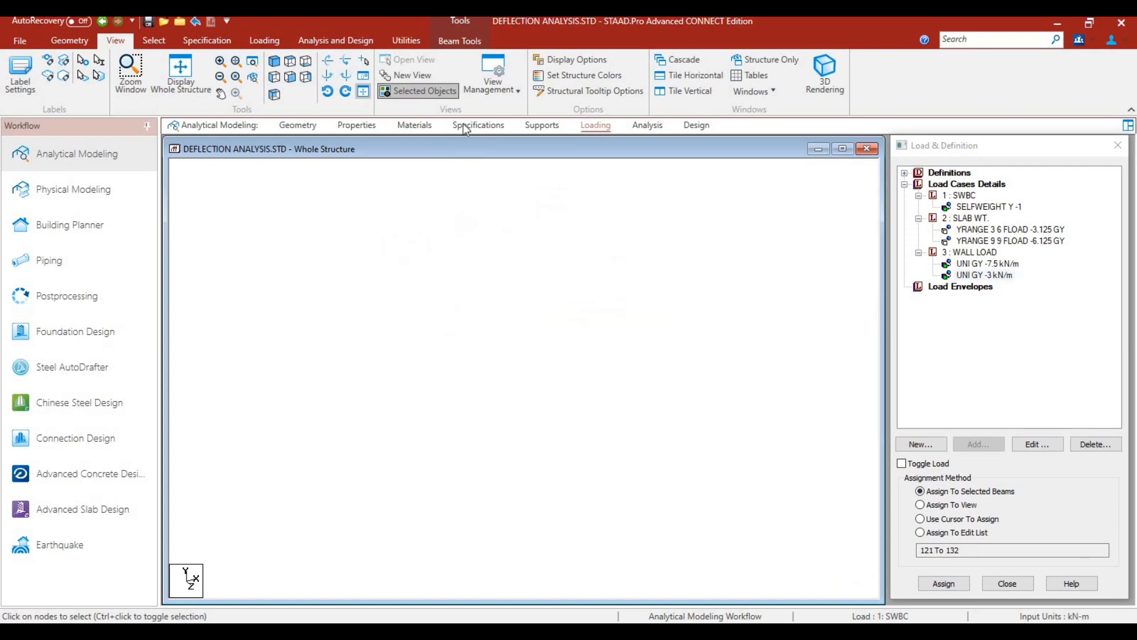
click(681, 213)
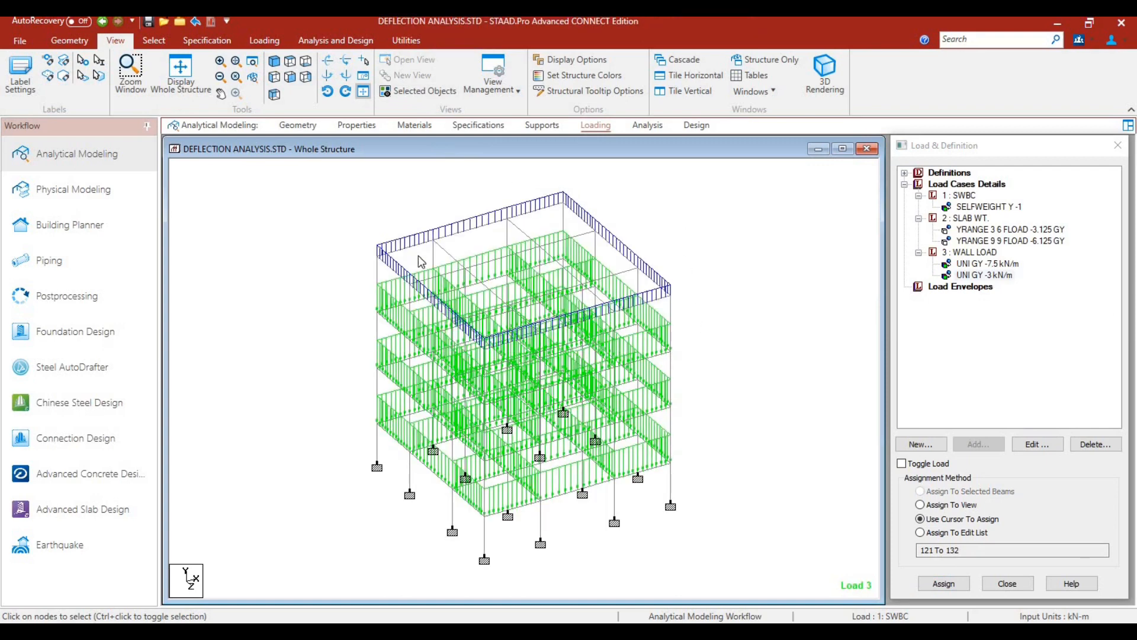
scroll(419, 243, down, 1)
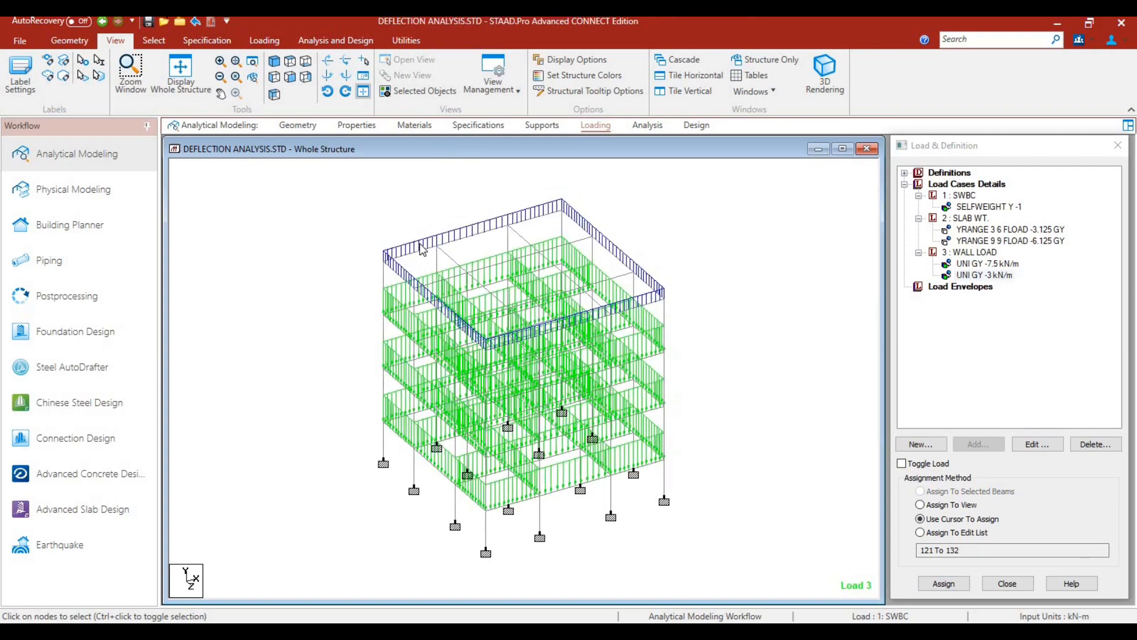
click(977, 267)
click(977, 276)
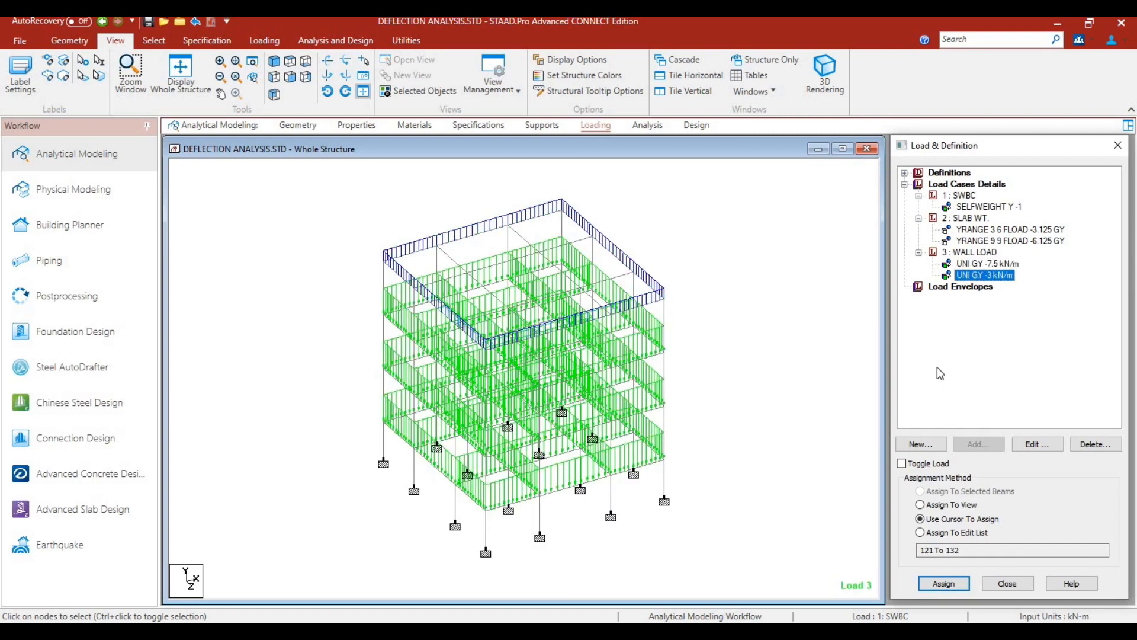
- Add primary load case 4 with loading type Live and the title LL
click(967, 186)
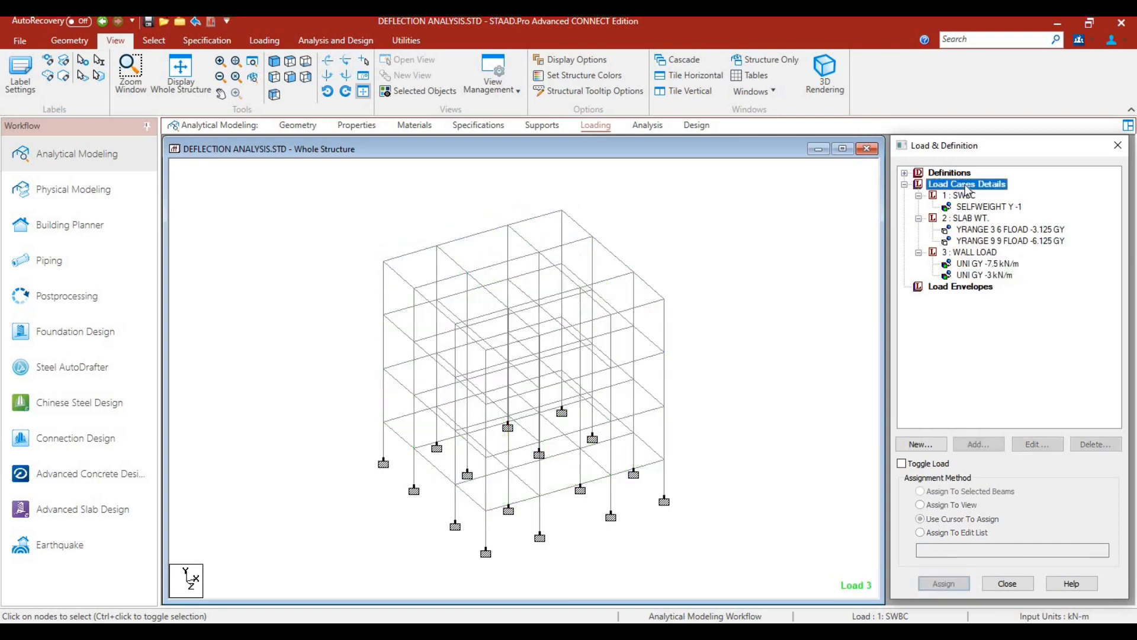
click(978, 444)
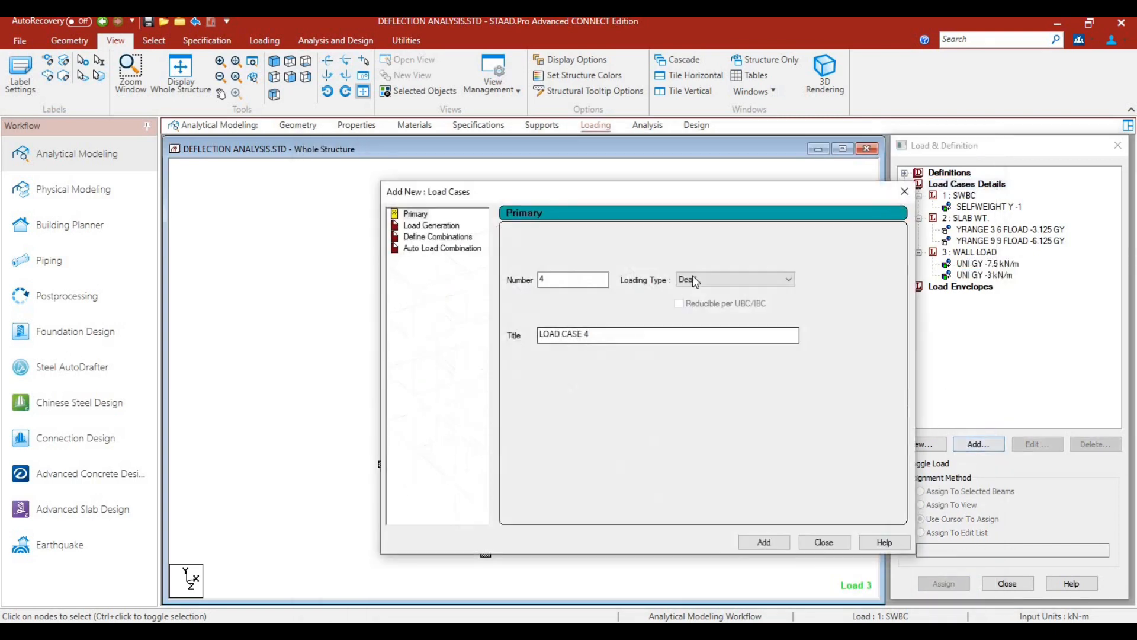
click(694, 279)
click(629, 333)
key(ctrl+a)
text(LL)
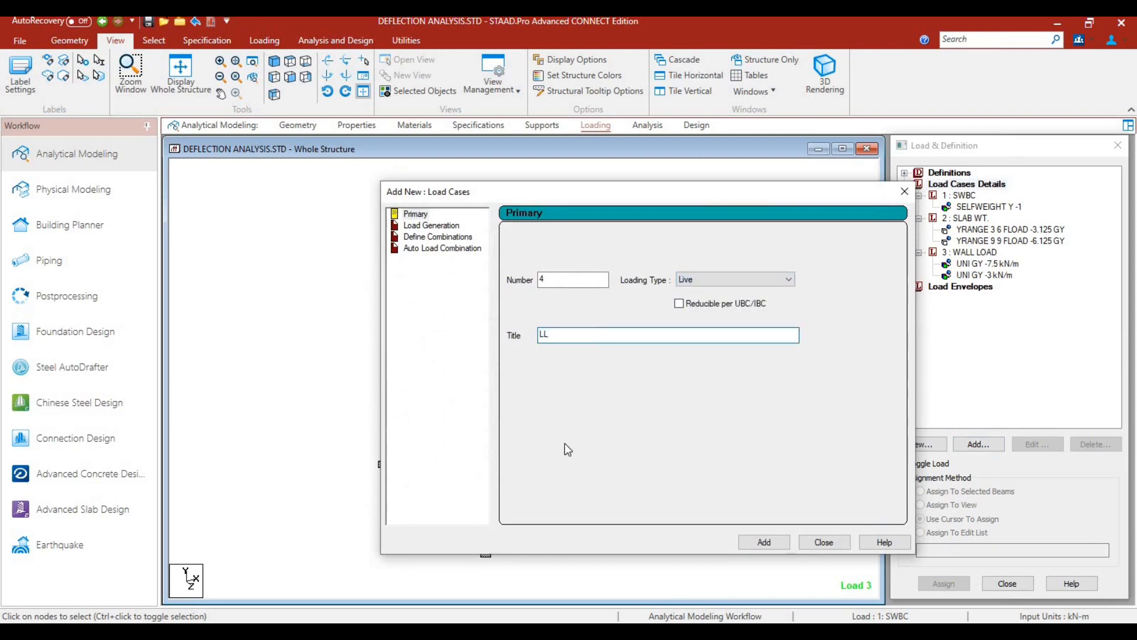
click(764, 542)
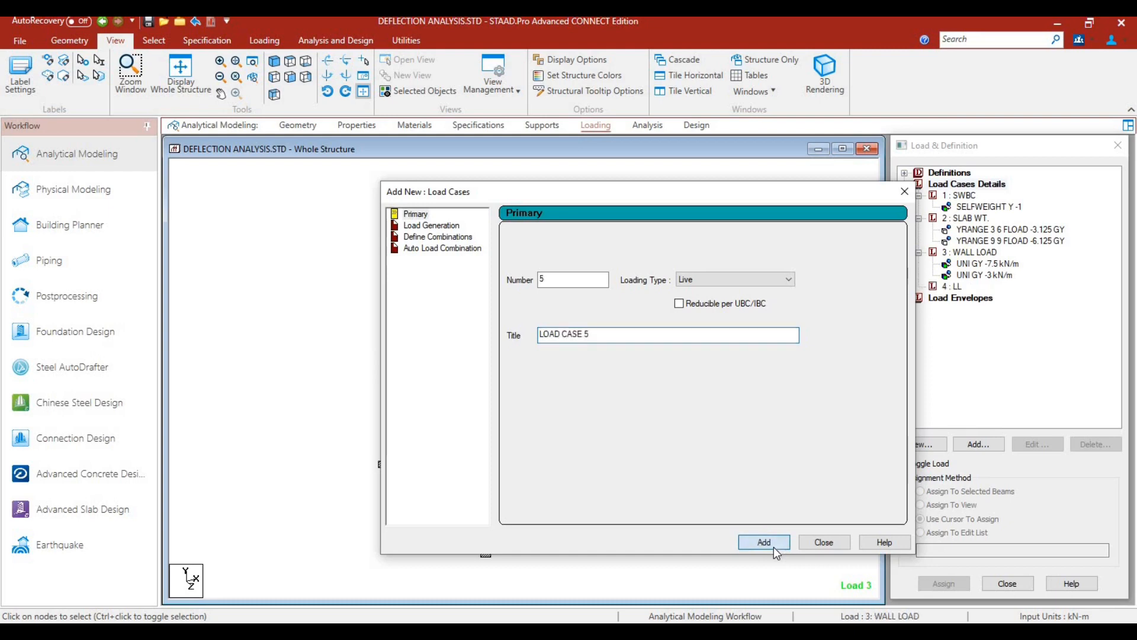
click(902, 191)
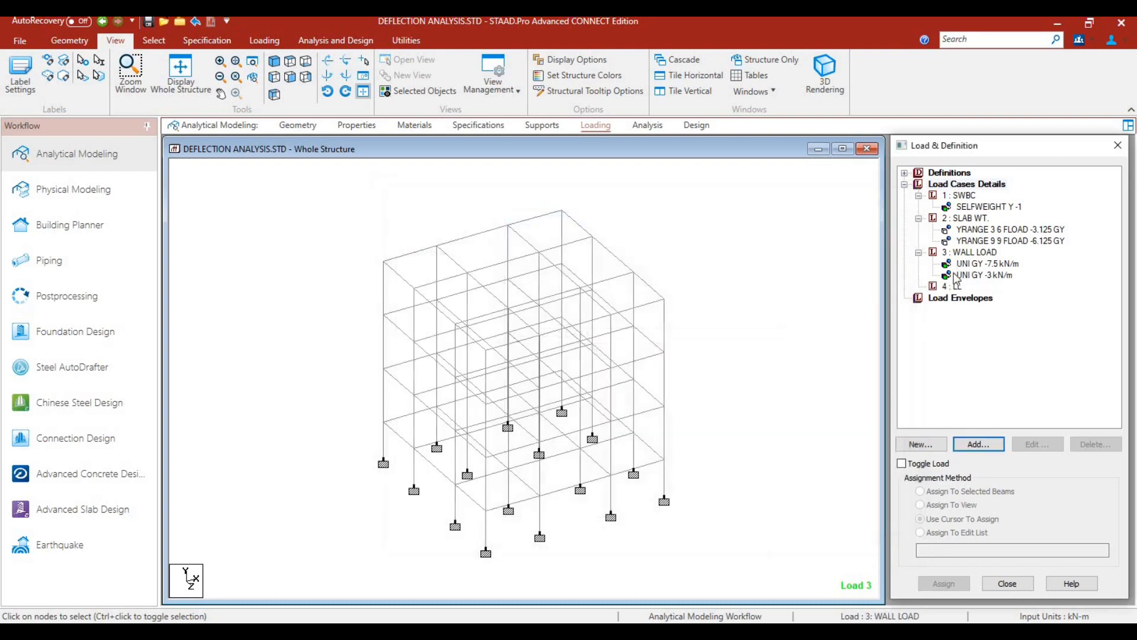
- Select the LL load case, then look up the imposed floor loads on page 11 of the IS 875-2 PDF
click(952, 286)
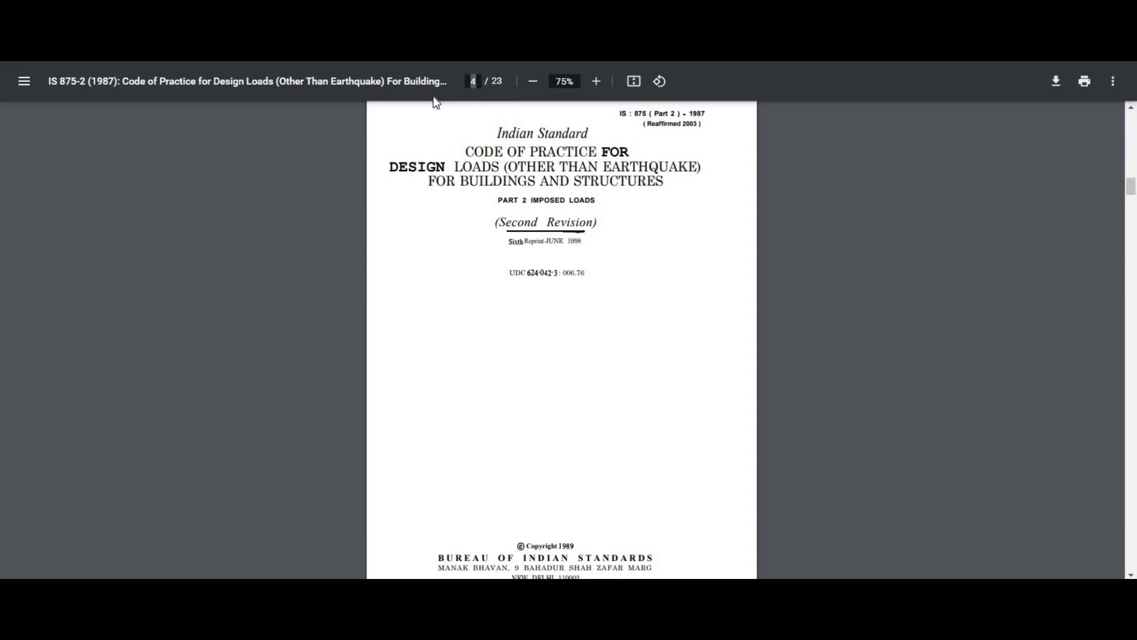
text(11)
key(Return)
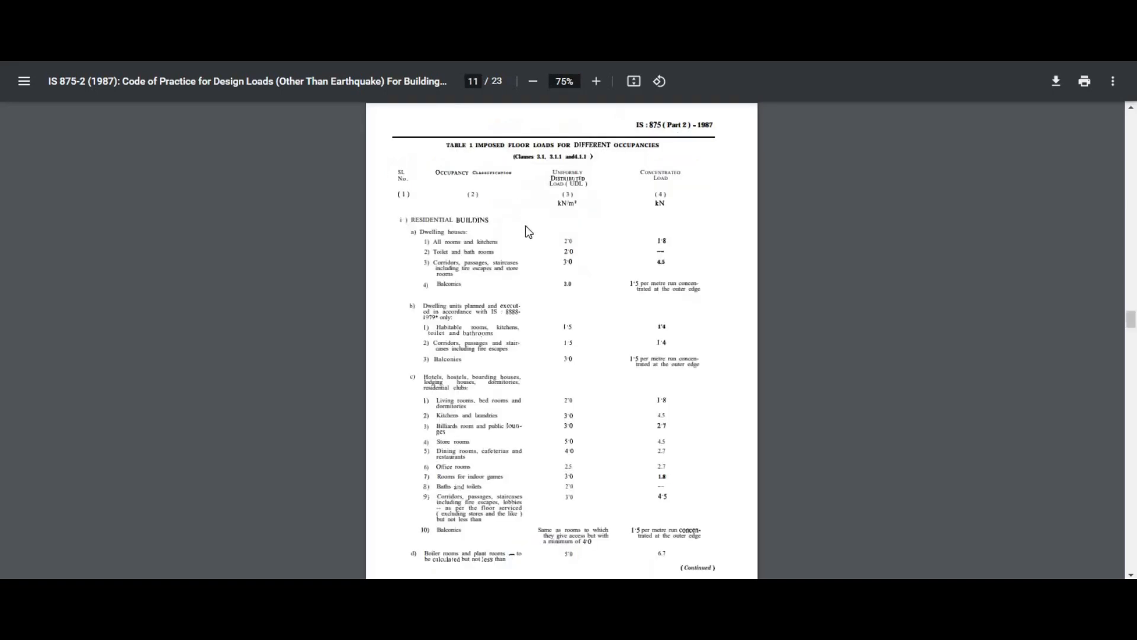
- Enlarge Table 1 in the IS 875-2 PDF to 100% and read the distributed loads for dwelling houses
click(596, 82)
click(596, 81)
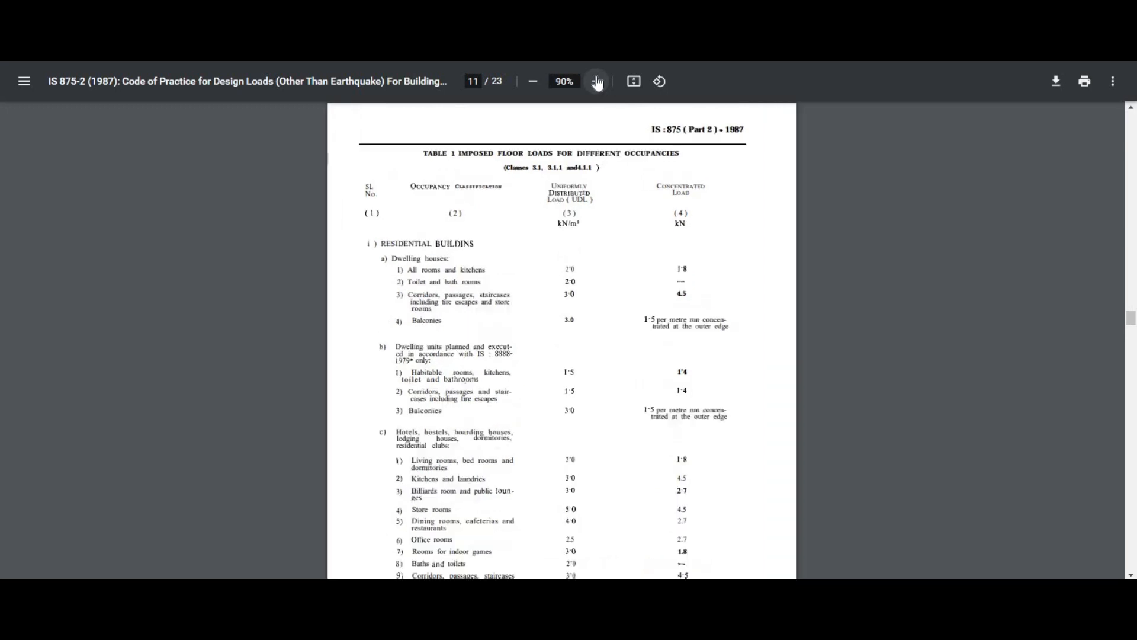
click(595, 81)
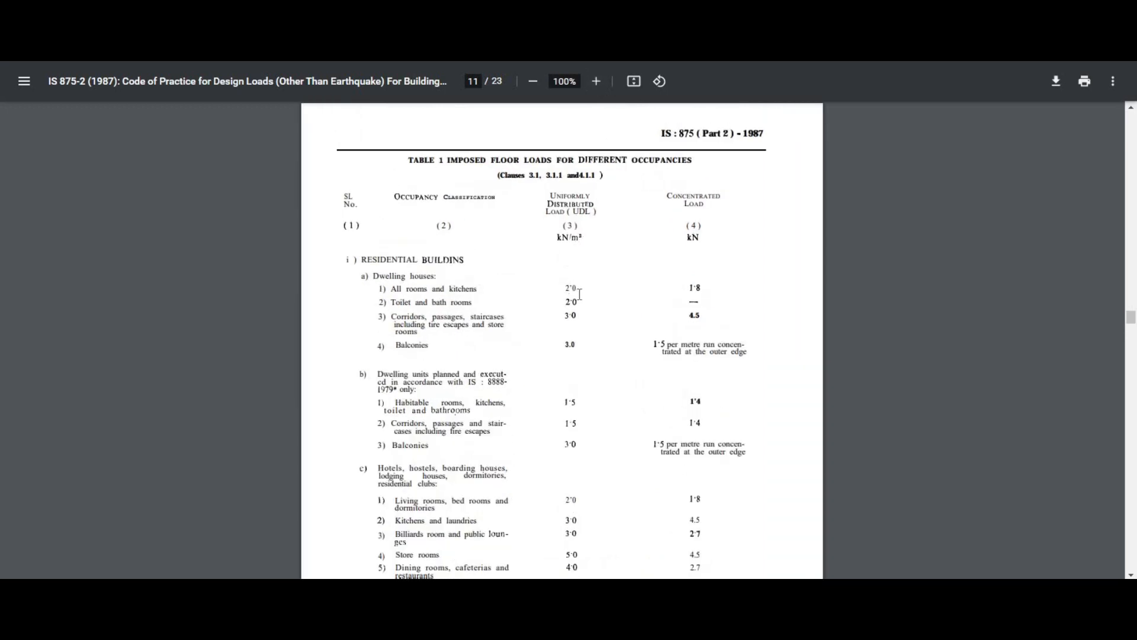
drag(579, 294, 582, 349)
click(593, 343)
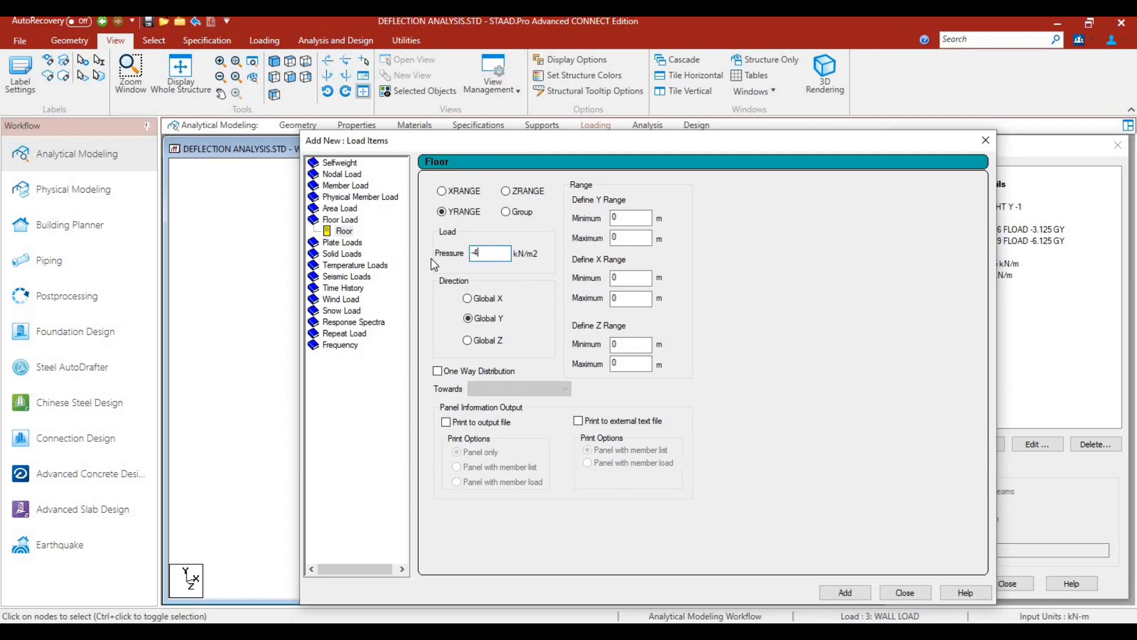
- Define a floor load of -3 kN/m2 in Global Y with a Y range from 3 to 9 m
text(3)
double_click(623, 218)
text(3)
key(Tab)
text(9)
- Check the Y coordinates of the first-floor and roof corner nodes against the floor load's Y range
drag(680, 146, 795, 167)
click(385, 271)
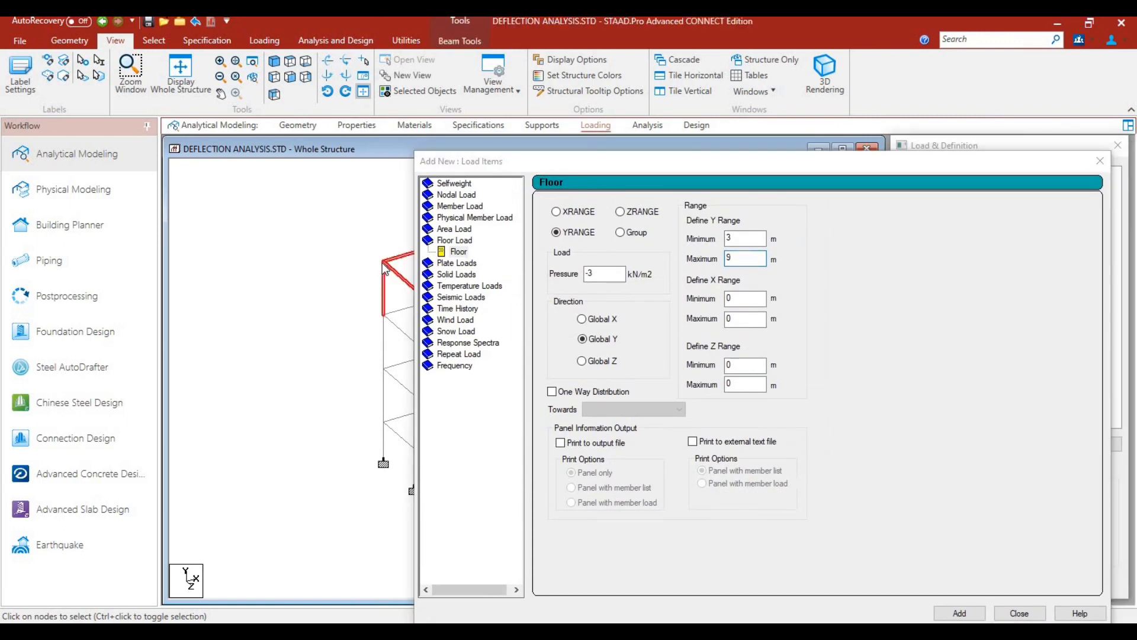
click(373, 254)
click(154, 41)
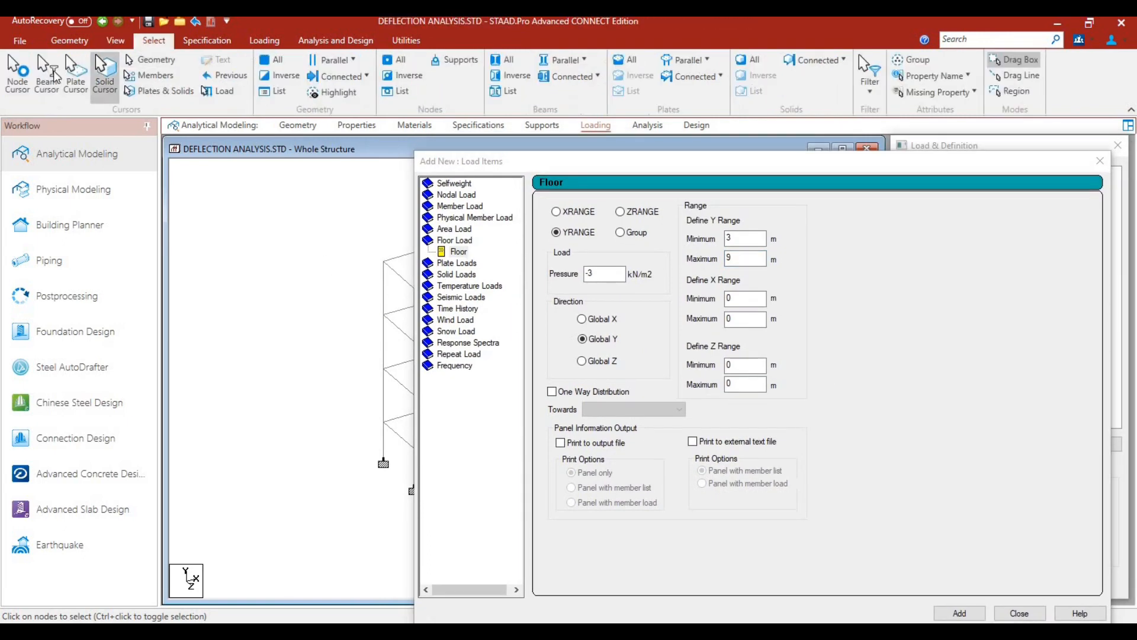
double_click(382, 369)
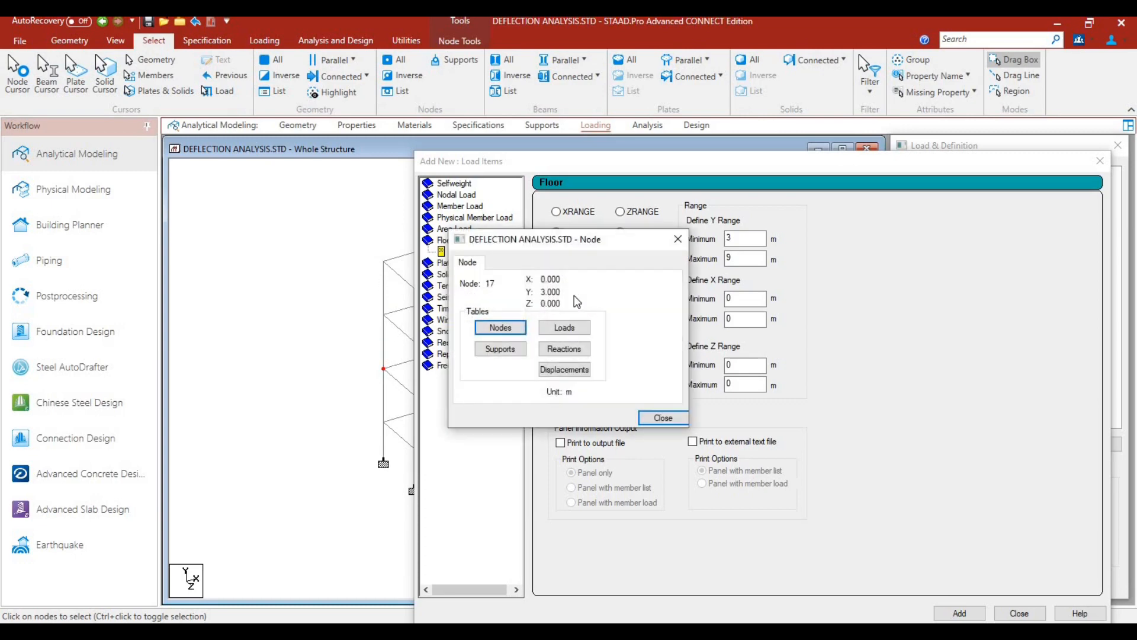
click(677, 239)
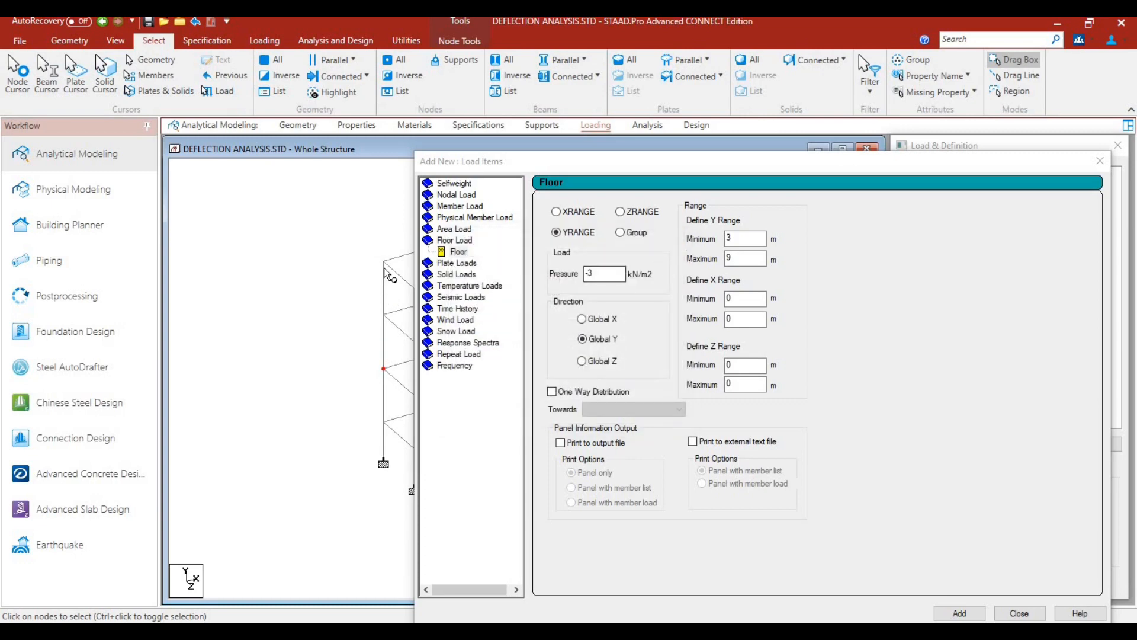
double_click(383, 262)
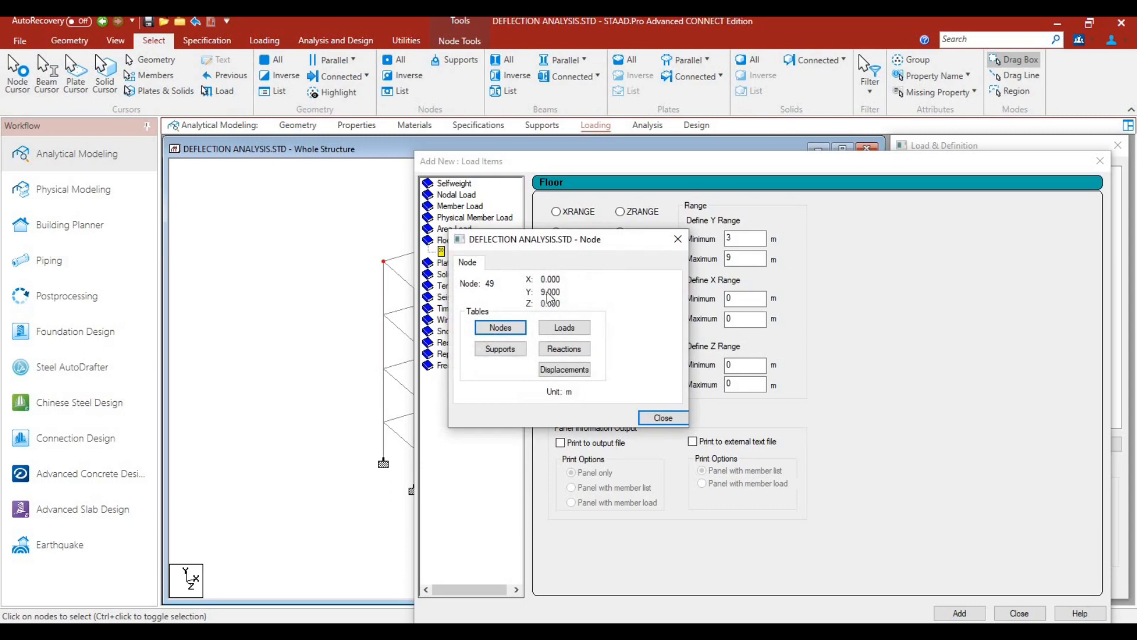
click(677, 240)
- Add the floor load to the LL case and display its distribution on the frame
drag(891, 156, 679, 90)
click(770, 544)
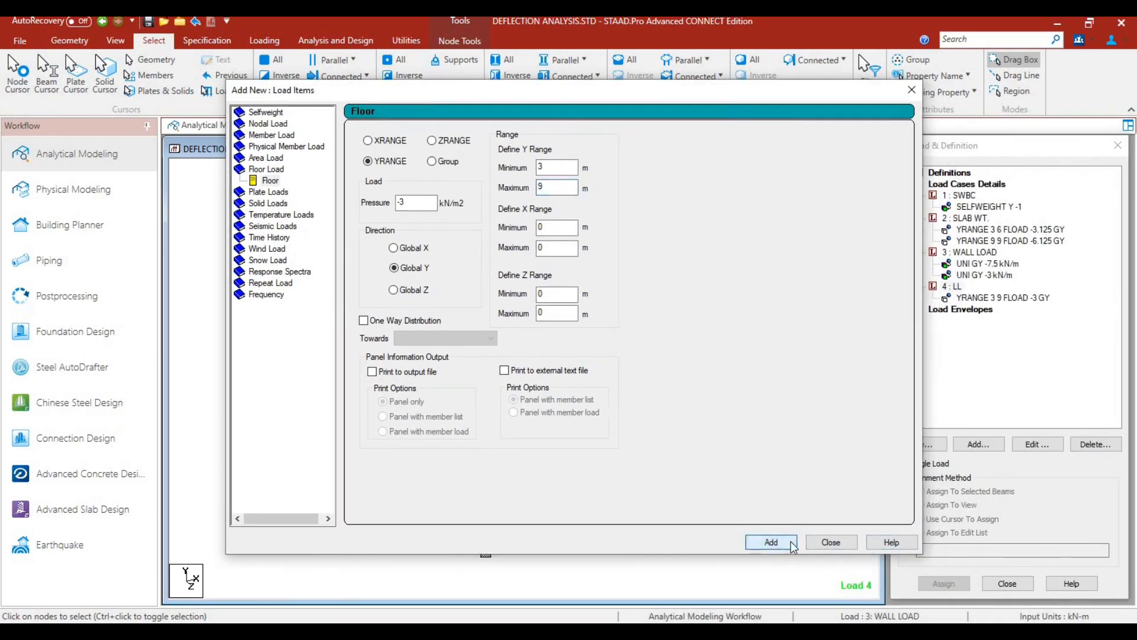
click(818, 541)
click(996, 299)
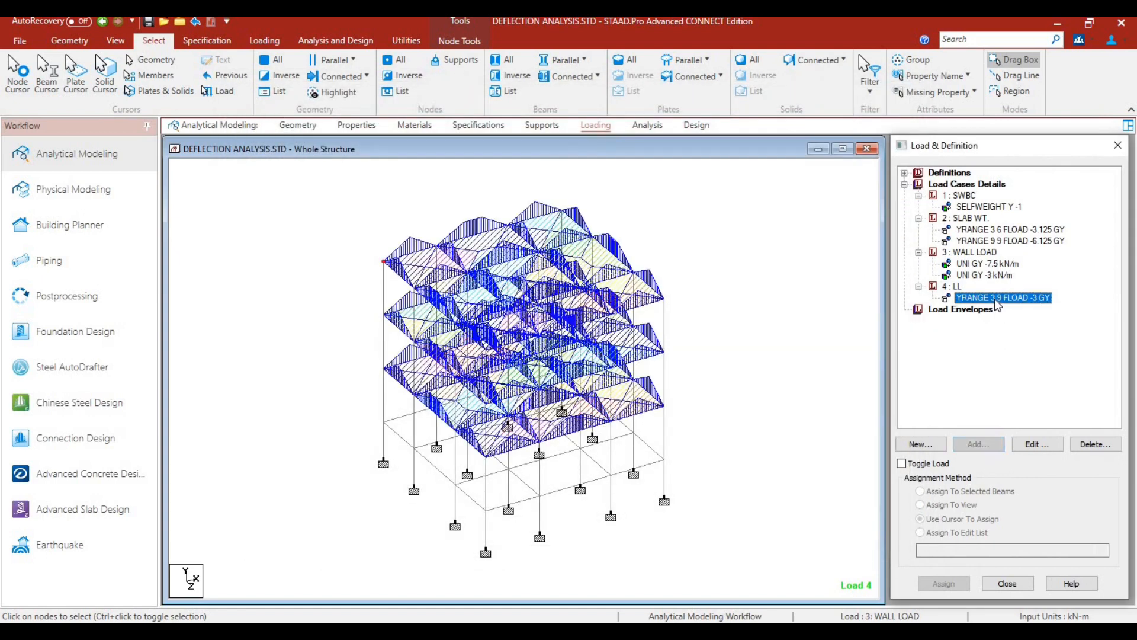
click(808, 350)
- Add load combination 5 named DL, combining SWBC, SLAB WT. and WALL LOAD with a factor of 1
click(982, 184)
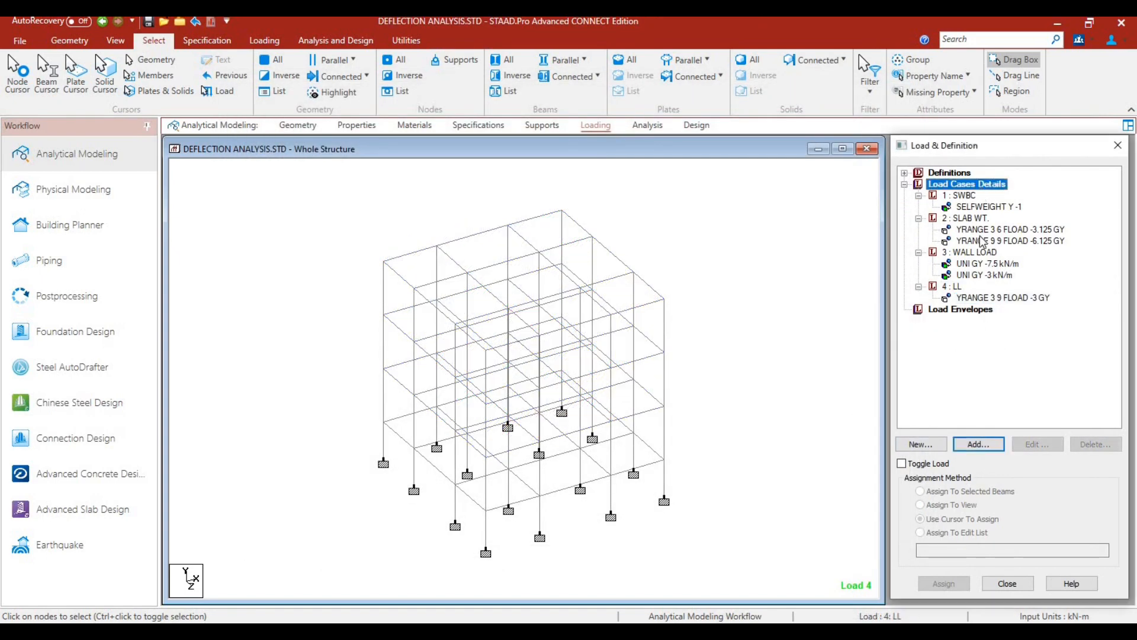
click(979, 444)
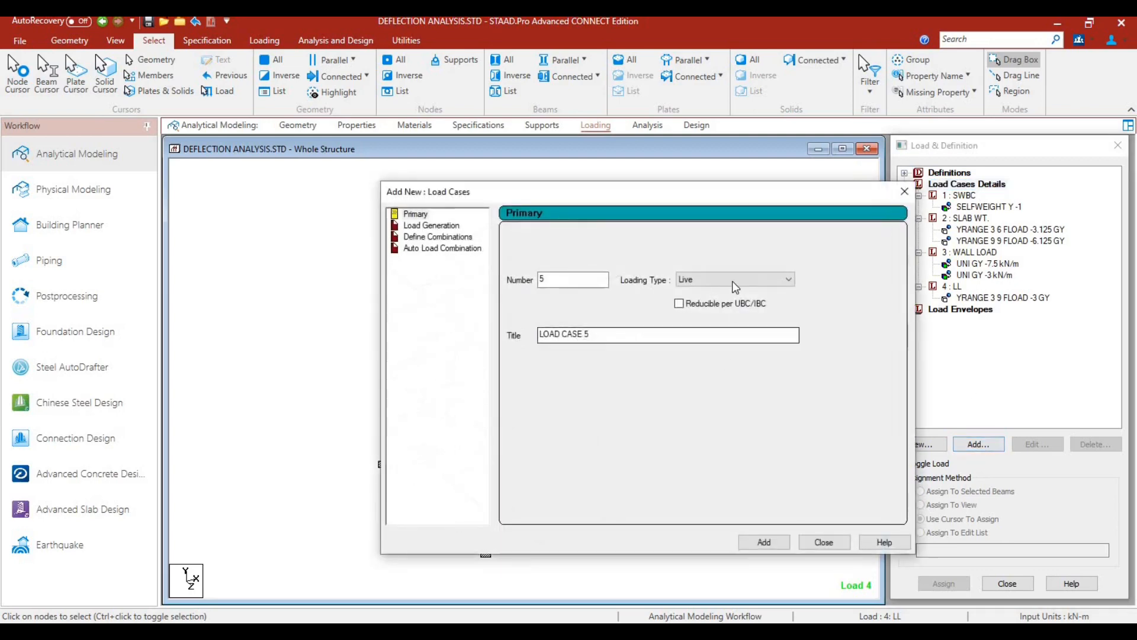
click(461, 243)
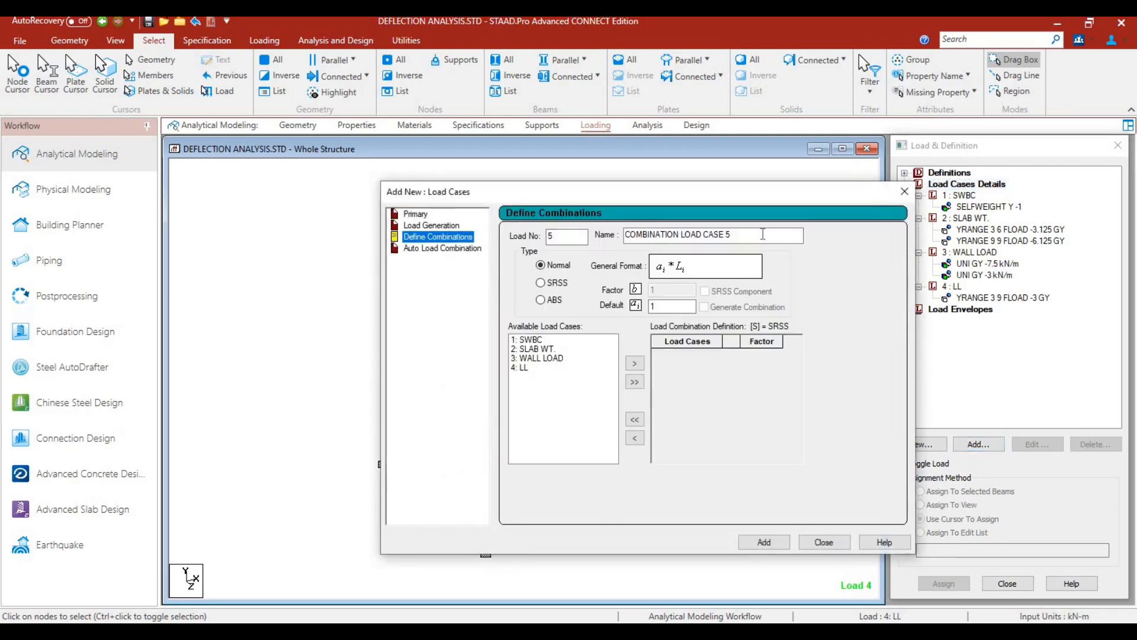
text(D)
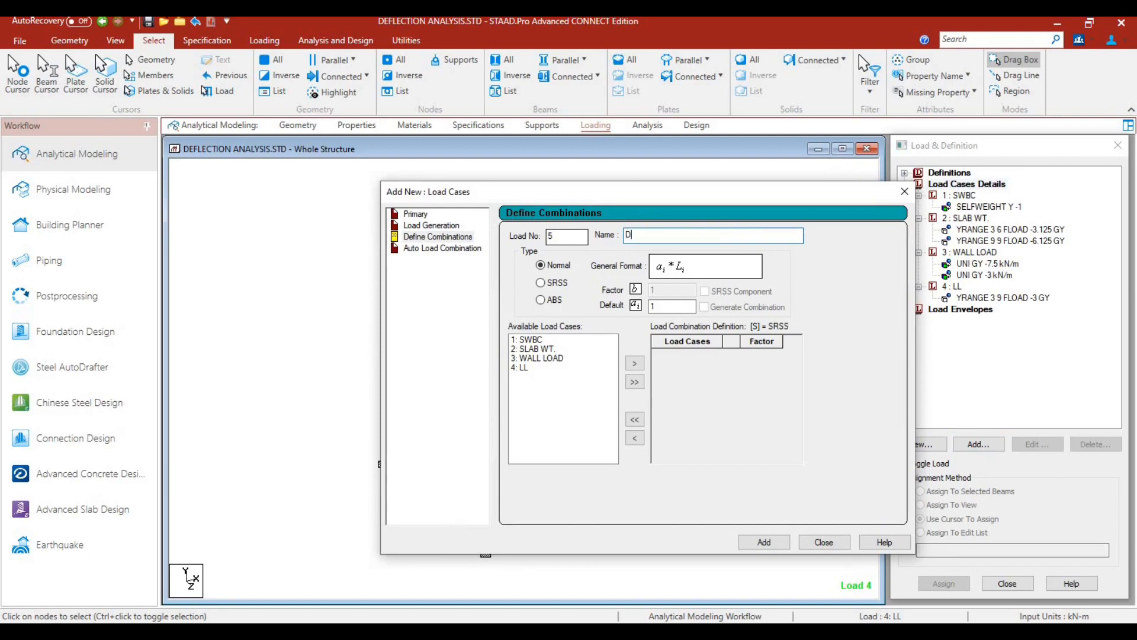
text(L)
drag(582, 341, 582, 359)
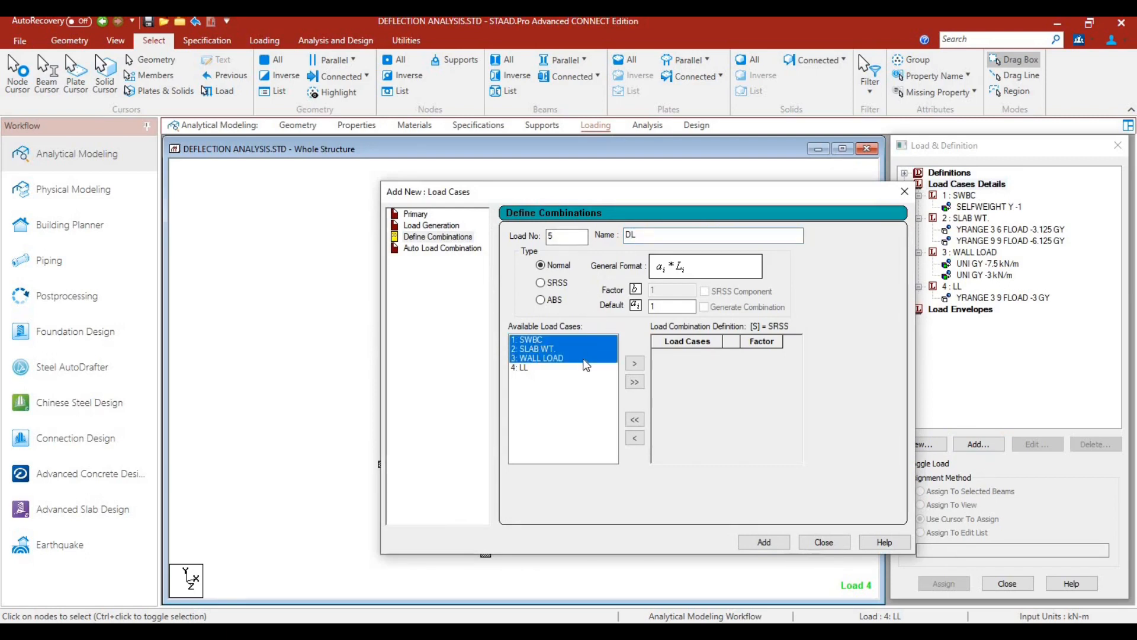
click(635, 363)
click(764, 542)
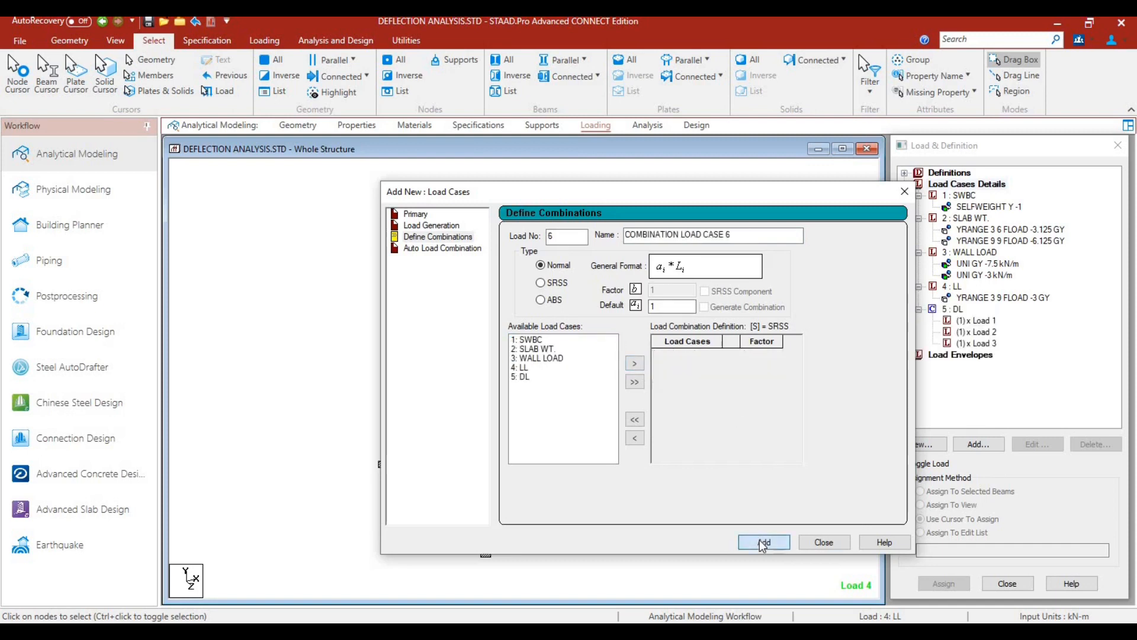
- Add load combination 6 named DL+LL, including load cases 1 to 5 with a factor of 1
drag(734, 240, 580, 252)
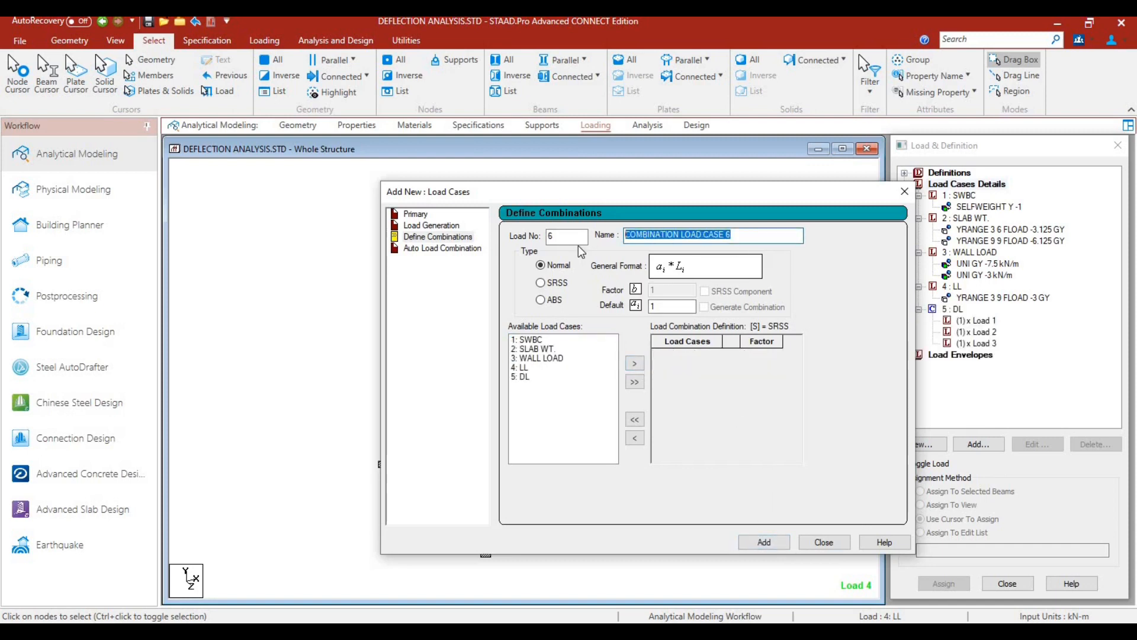
text(D)
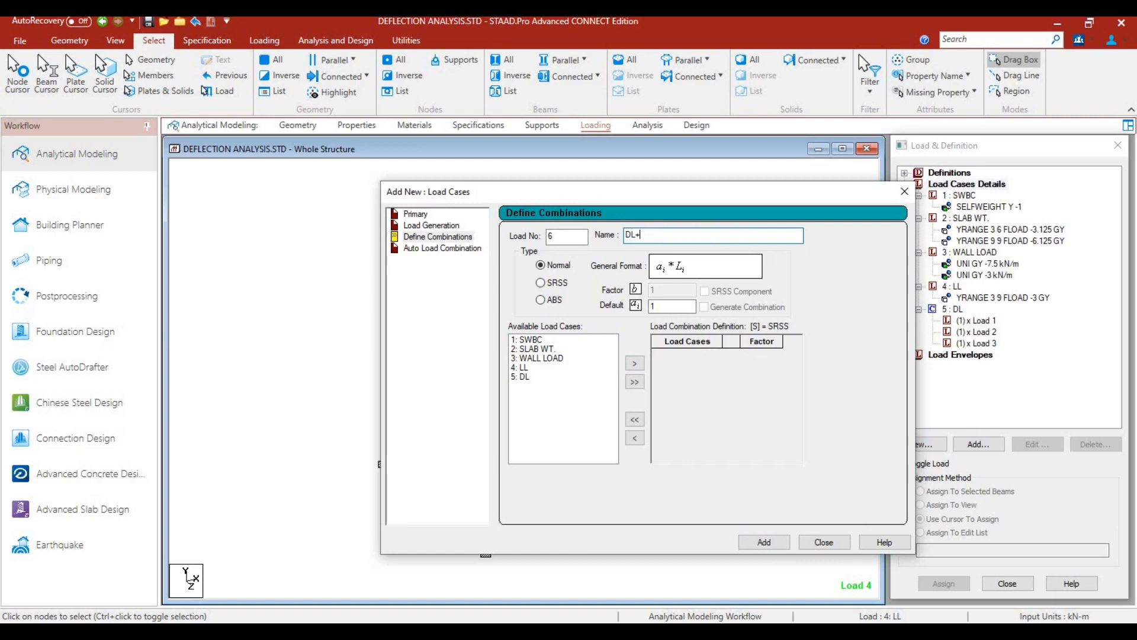
text(L+LL)
drag(578, 343, 574, 378)
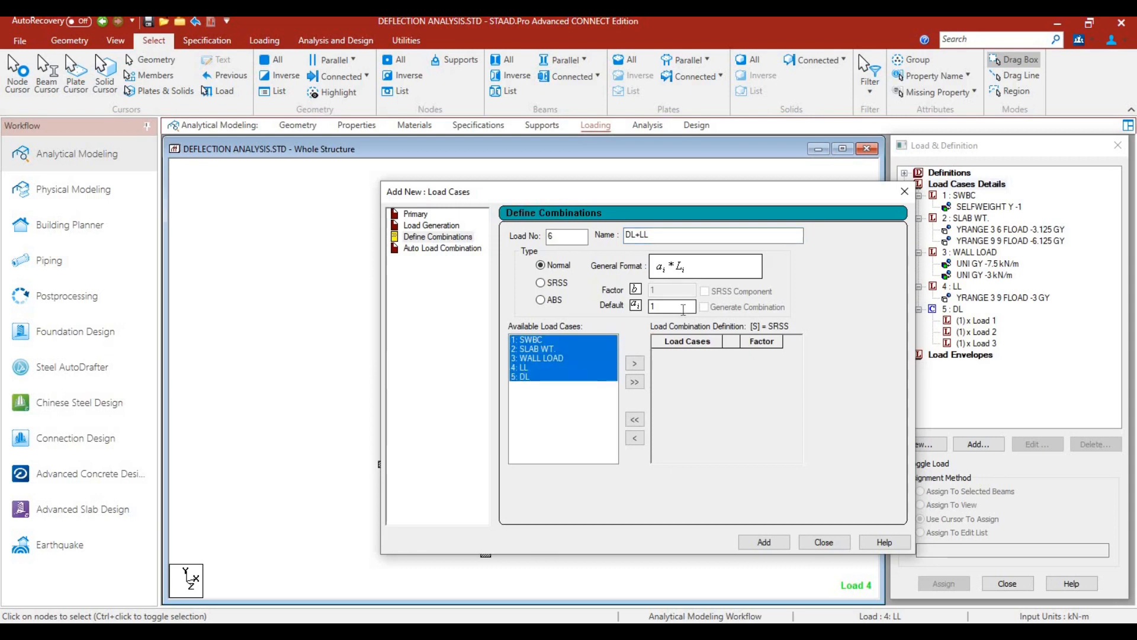
click(632, 364)
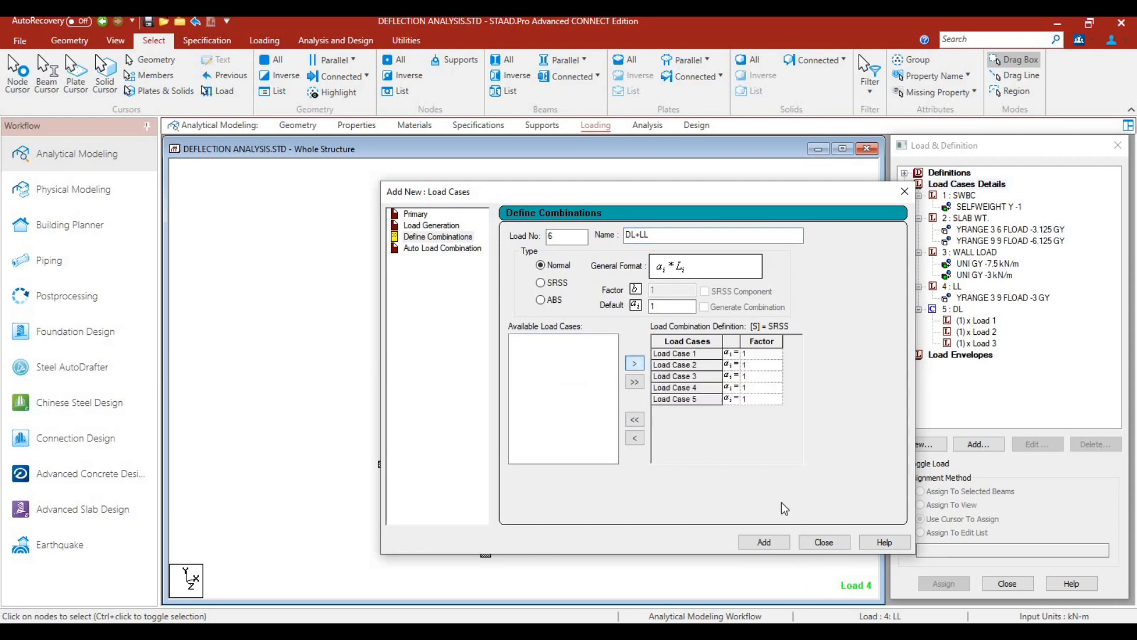
click(764, 540)
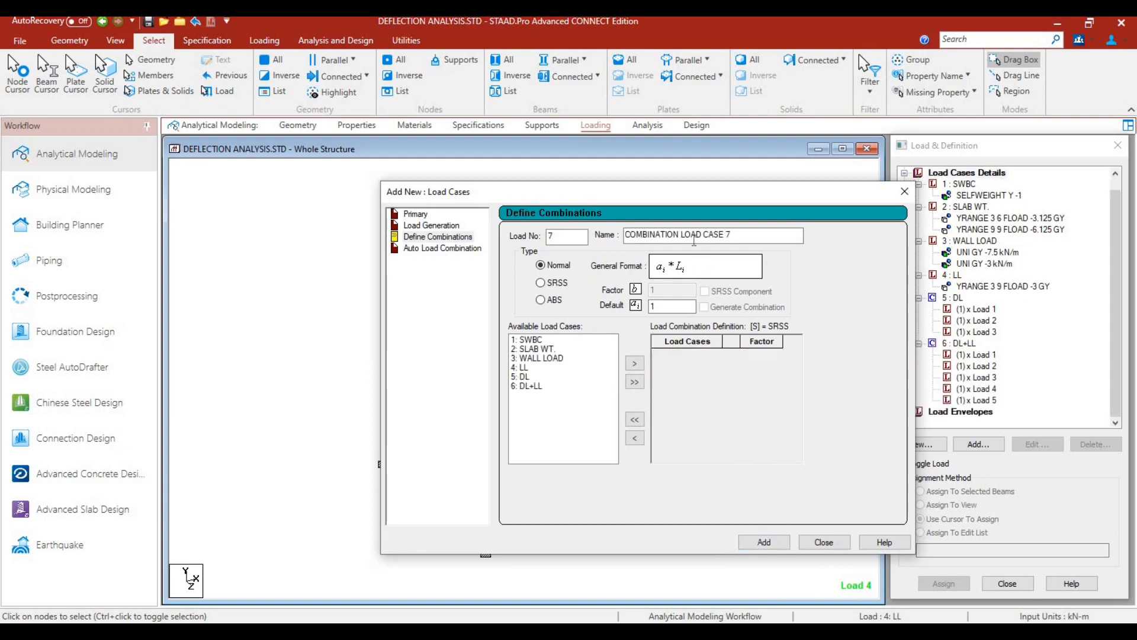
- Add load combination 7 named 1.5DL, including load cases 1 to 3 with a factor of 1.5
drag(734, 235, 592, 243)
text(1.5DL)
click(666, 305)
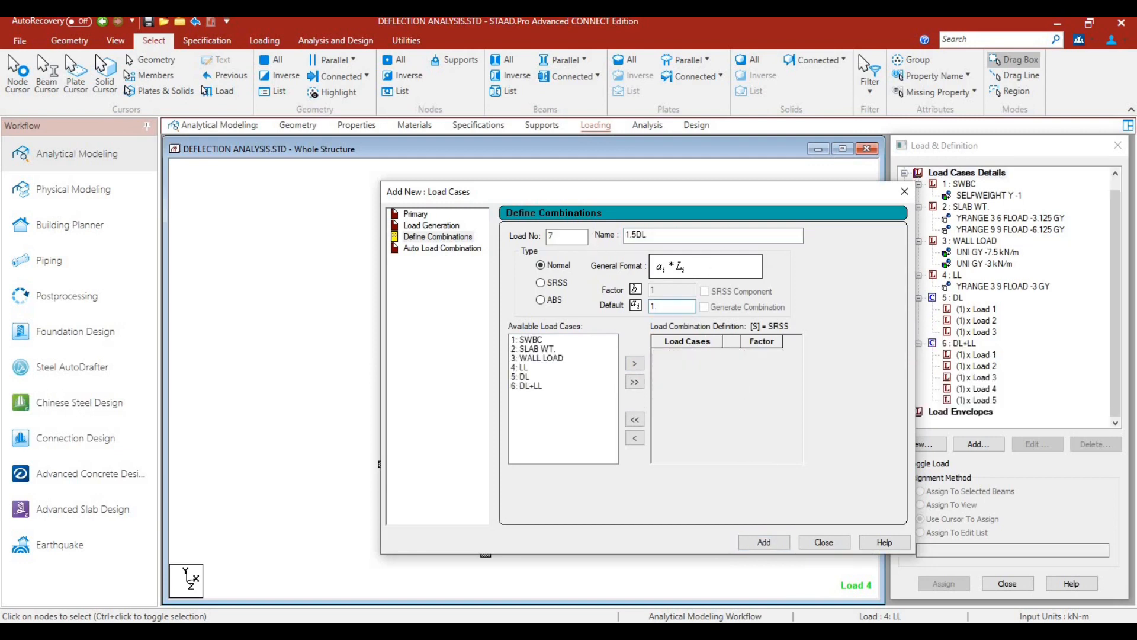
text(.5)
double_click(581, 341)
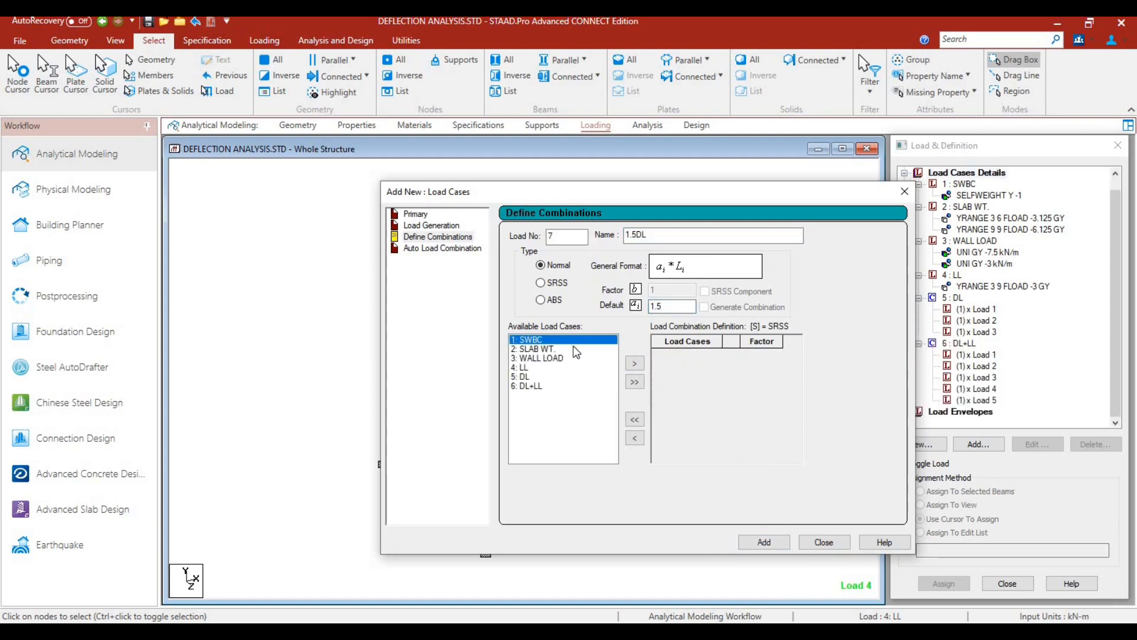
click(584, 341)
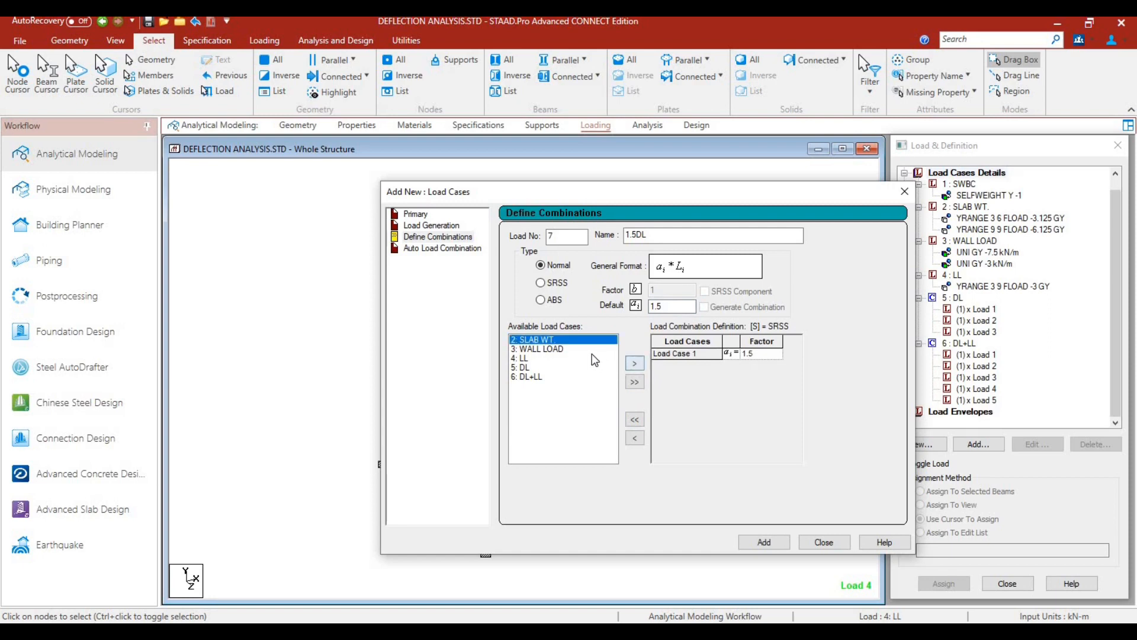
shift+click(539, 349)
click(634, 363)
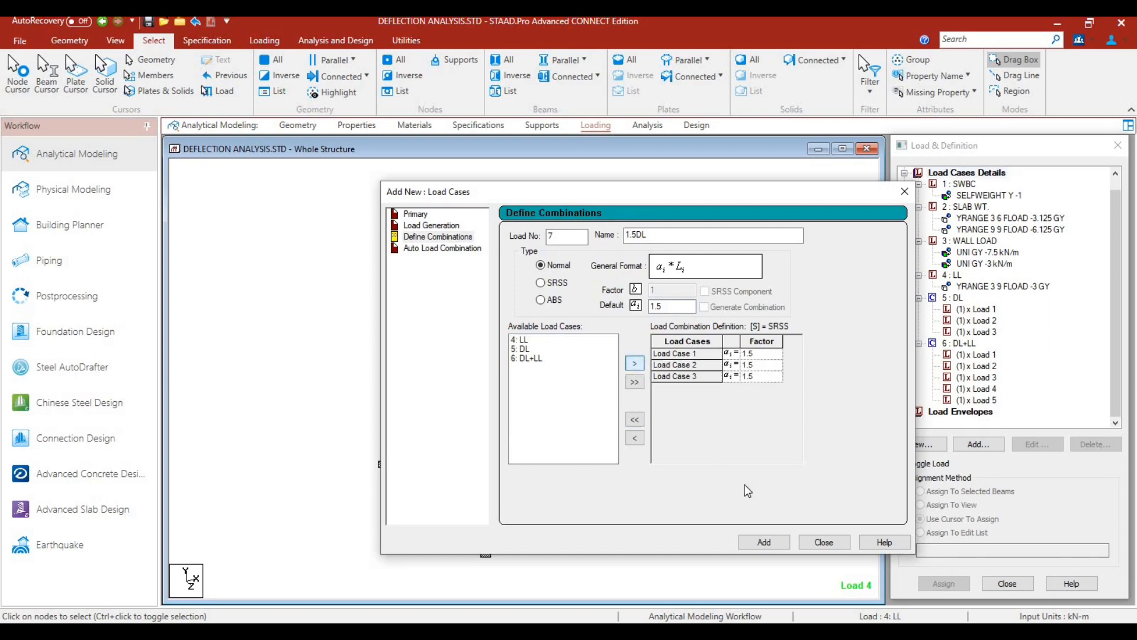
click(764, 542)
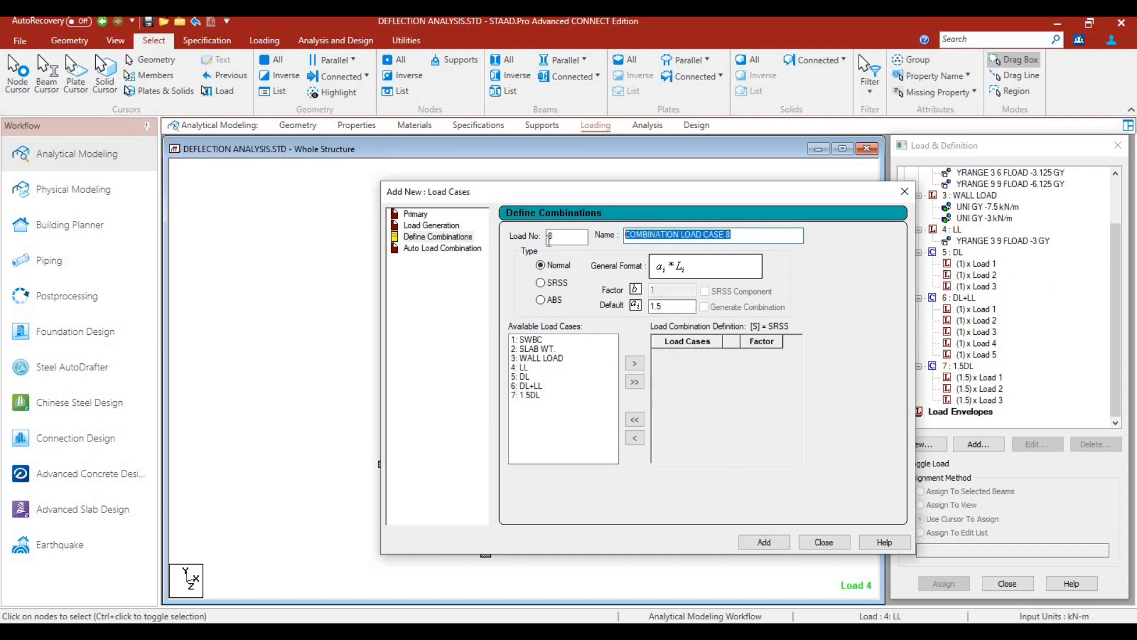
- Add load combination 8 named 1.5(DL+LL), including load cases 1 to 5 with a factor of 1.5, and finish defining combinations
text(1.5(DL+LL)
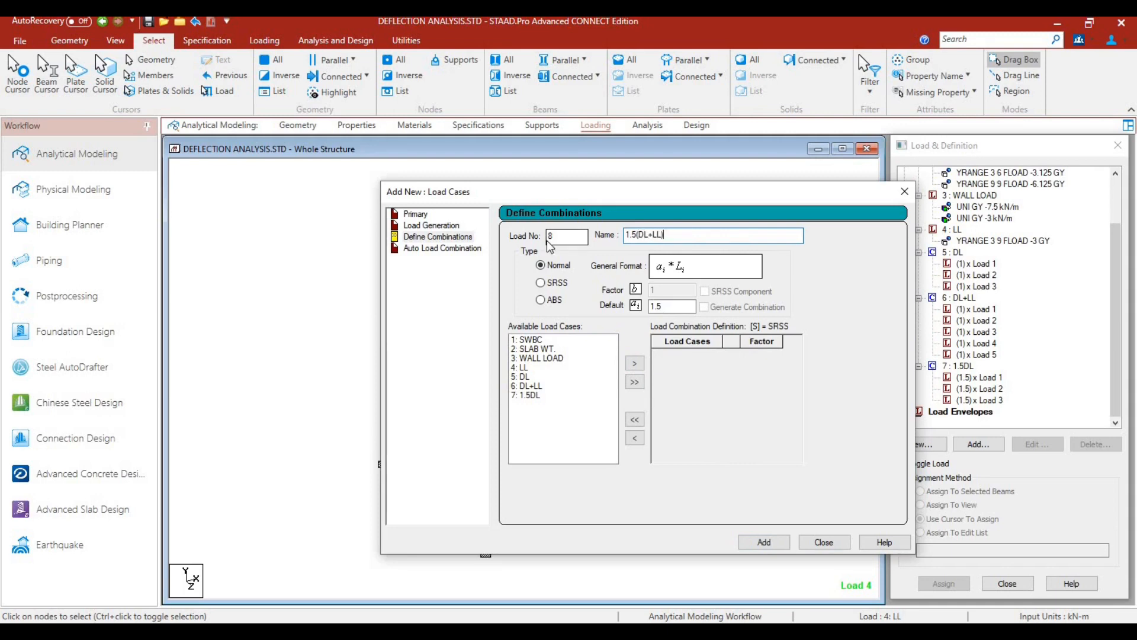
drag(584, 340, 584, 377)
click(634, 363)
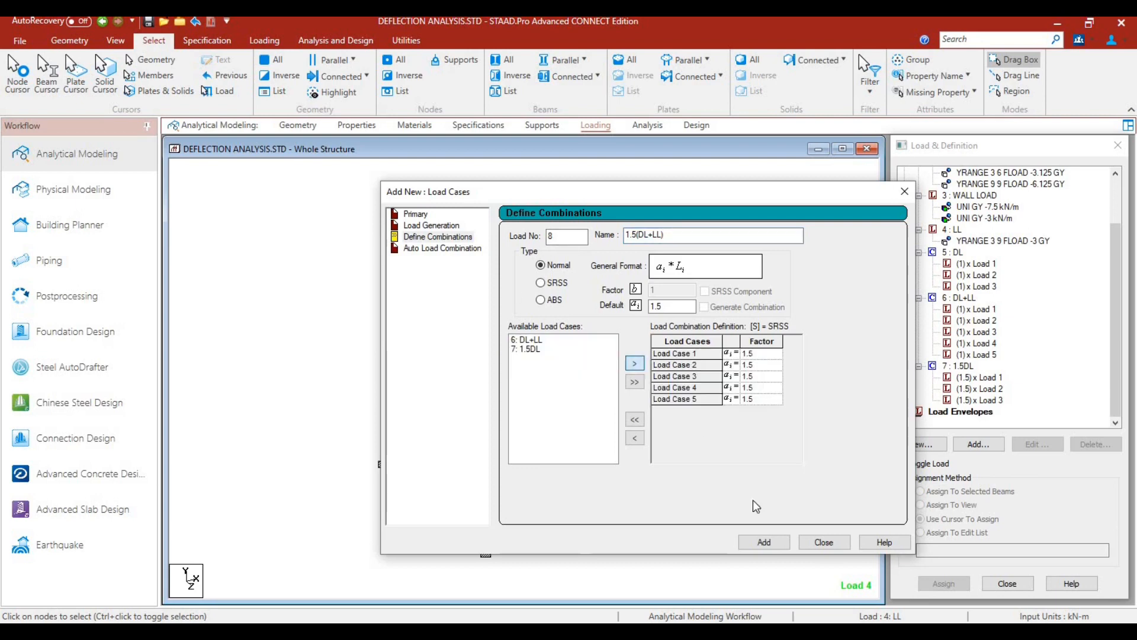
click(765, 543)
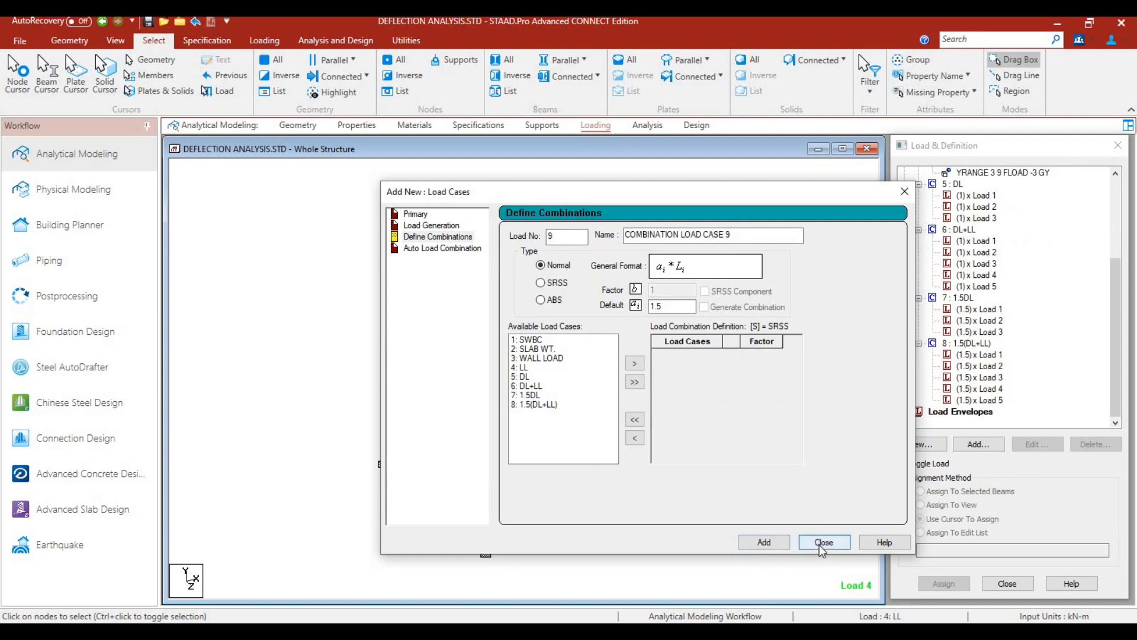
click(823, 542)
- Review the load components of combinations DL, DL+LL, 1.5DL and 1.5(DL+LL) on the frame
scroll(969, 237, up, 2)
click(969, 232)
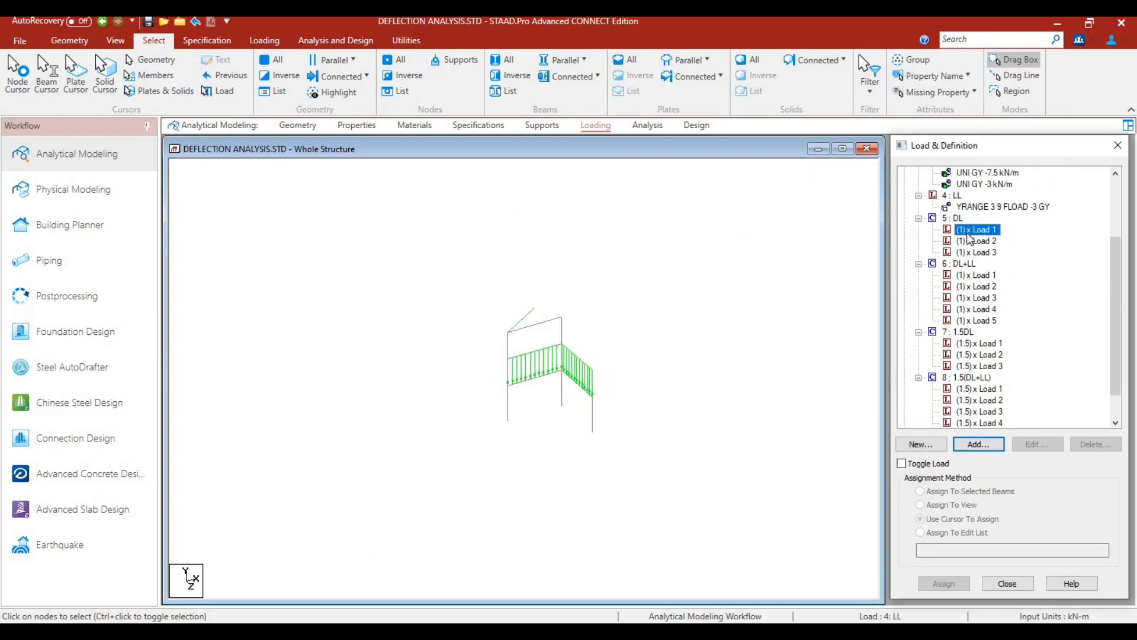
click(972, 242)
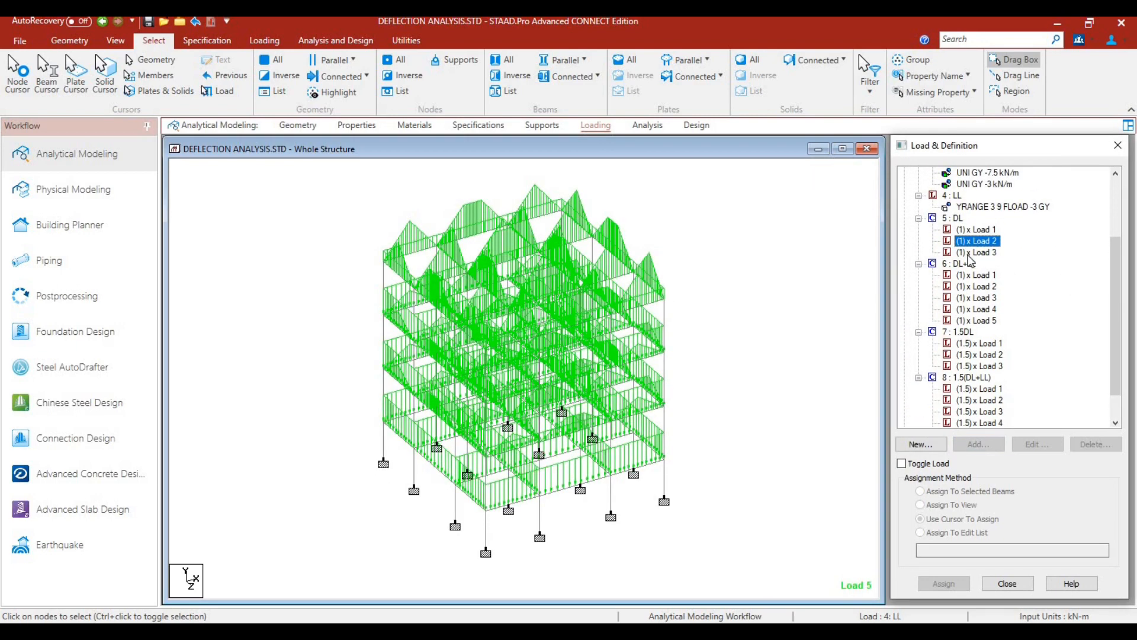
click(969, 263)
click(973, 287)
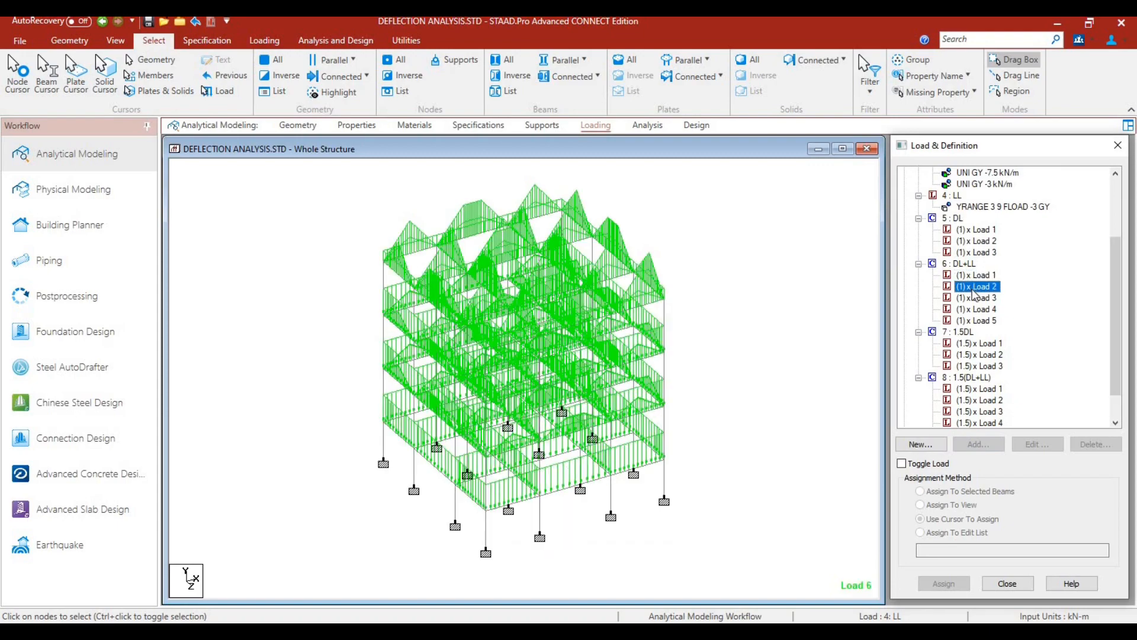
click(976, 298)
click(980, 354)
click(979, 366)
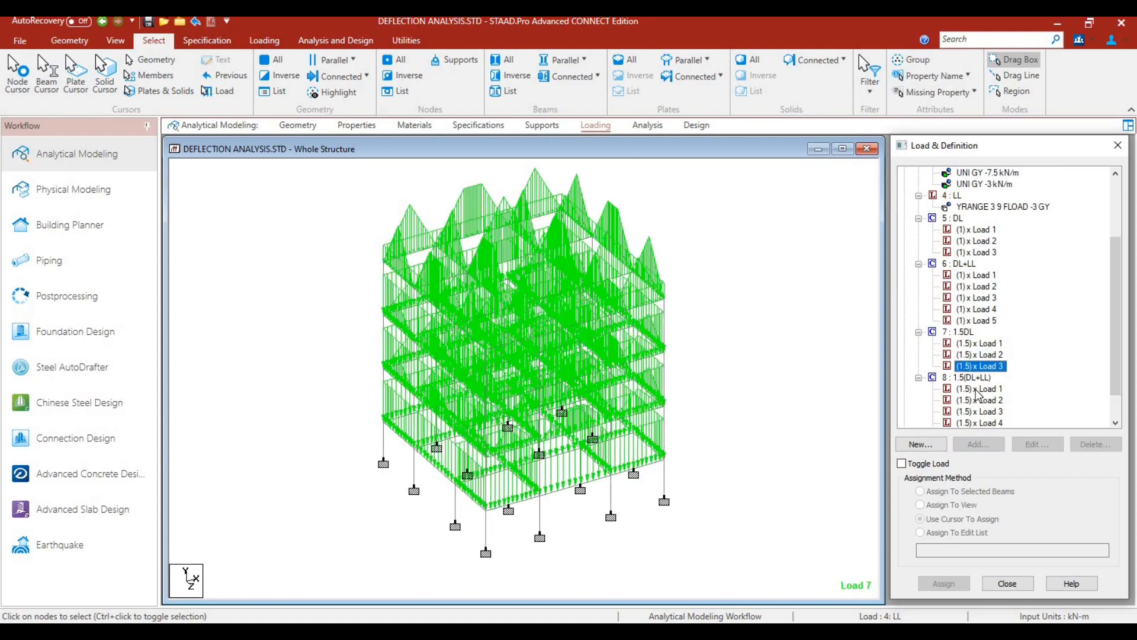
click(976, 388)
click(979, 411)
scroll(978, 411, down, 1)
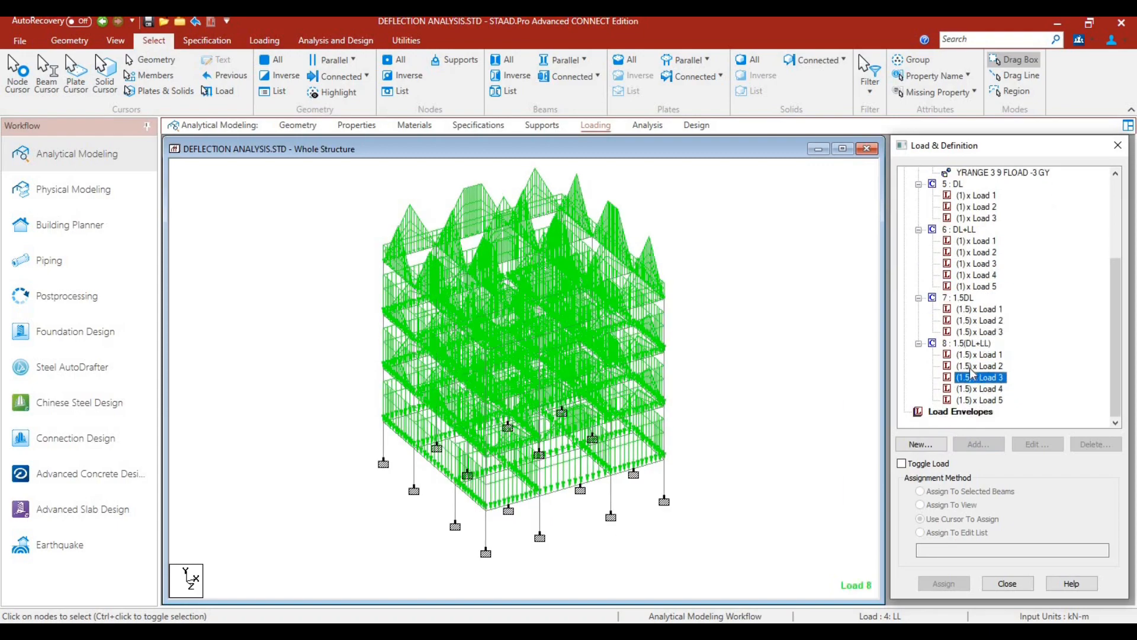
- Add a Perform Analysis command with the print option set to All
click(652, 125)
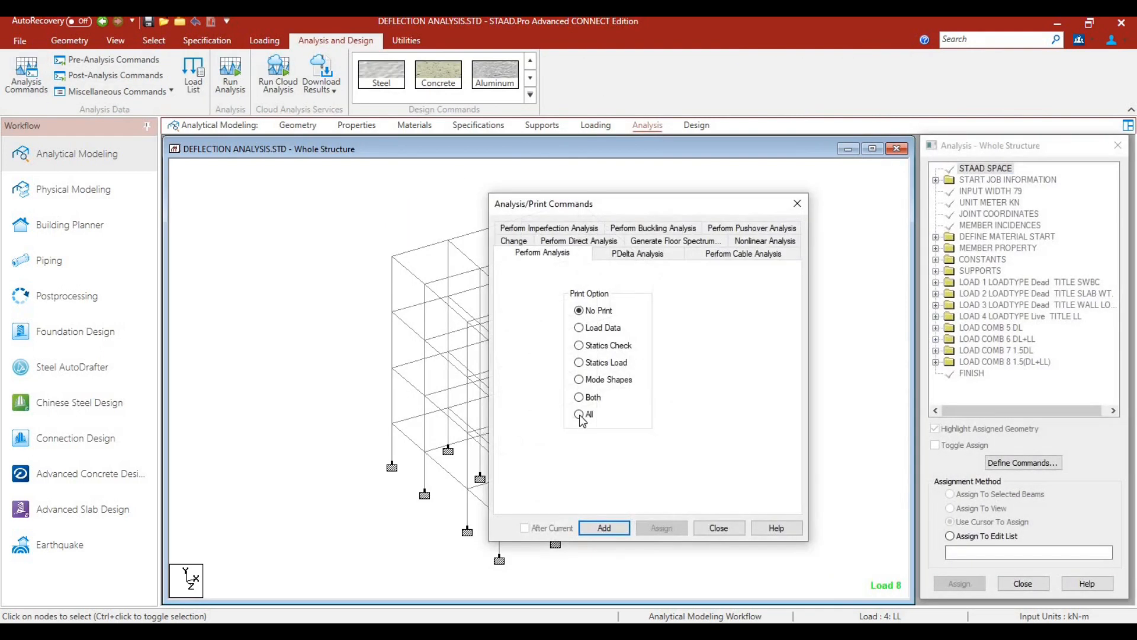
click(578, 414)
click(620, 528)
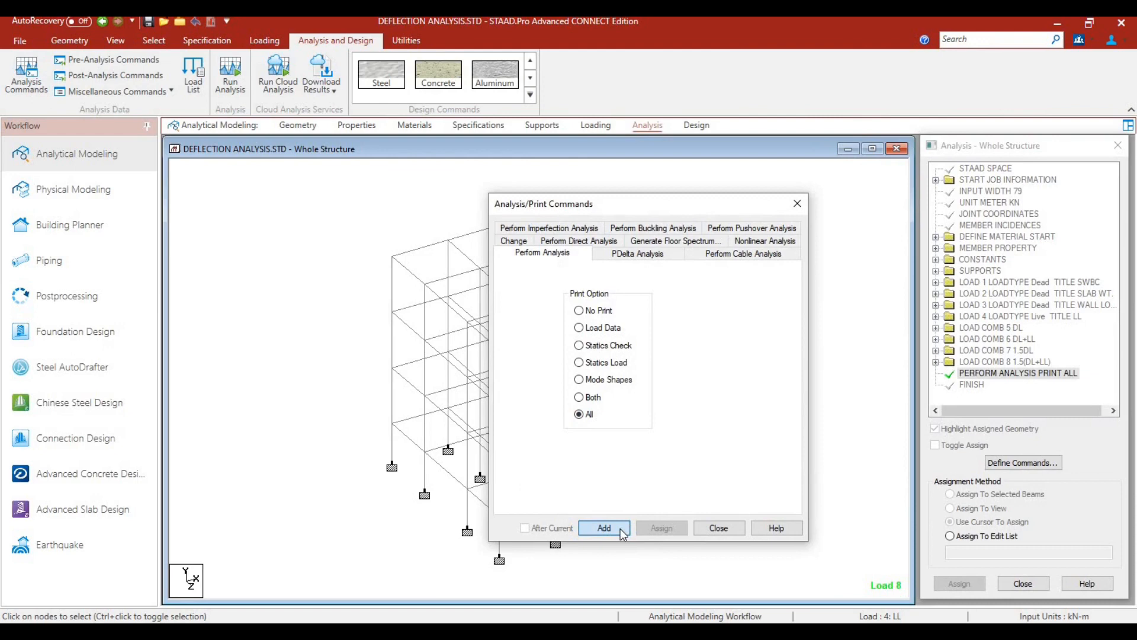
click(717, 527)
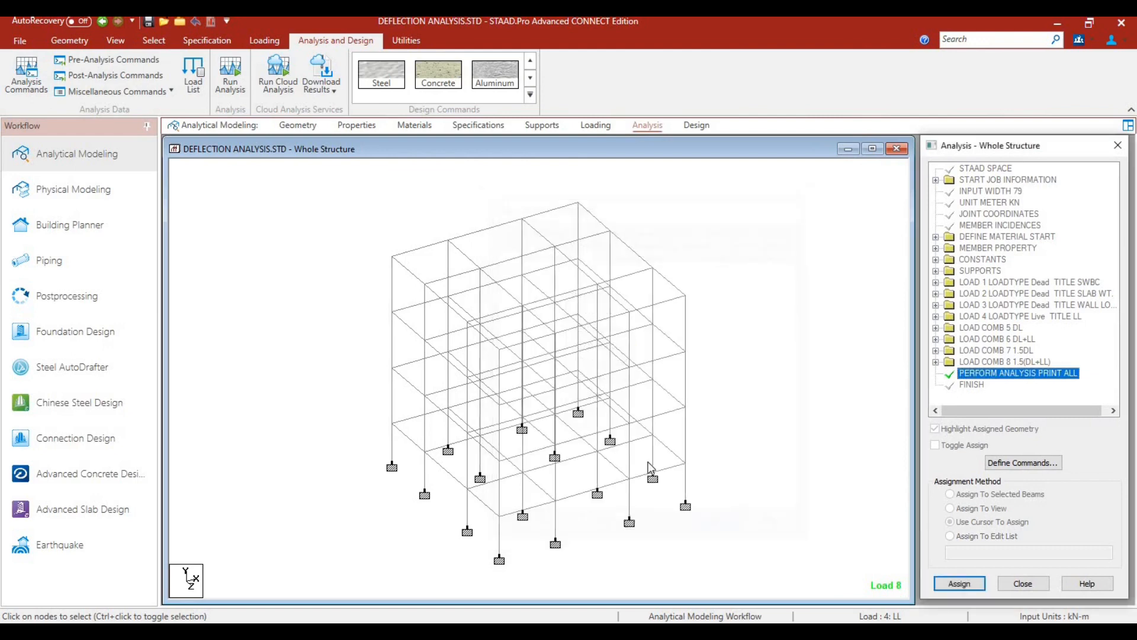
- Save the modified structure, run the analysis, and continue to post-processing mode with the results loaded
click(229, 92)
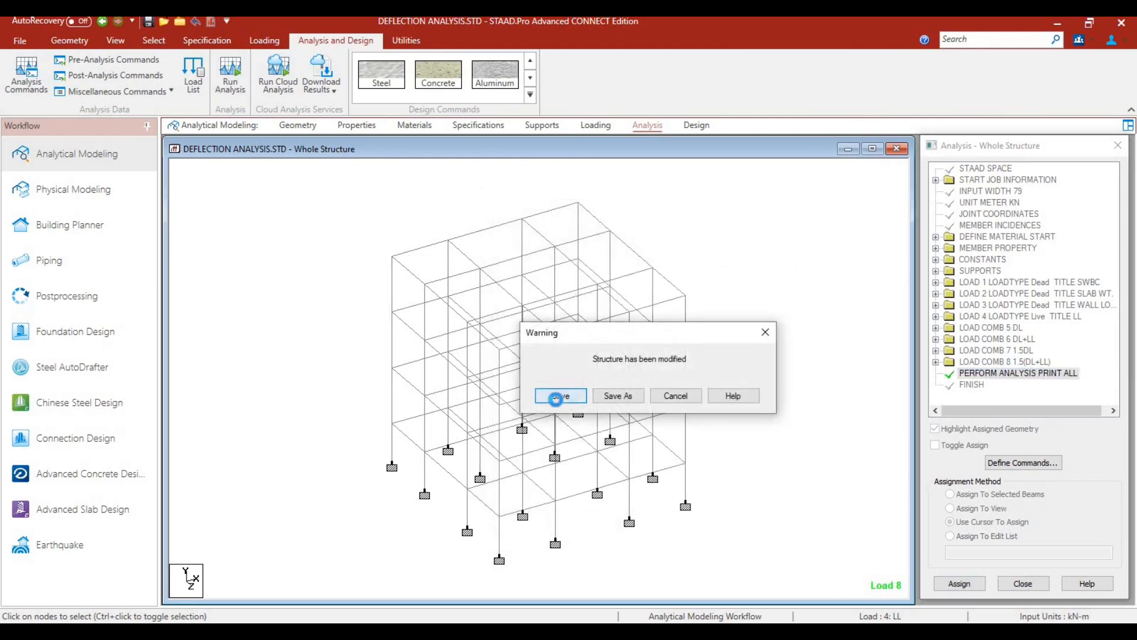
click(558, 397)
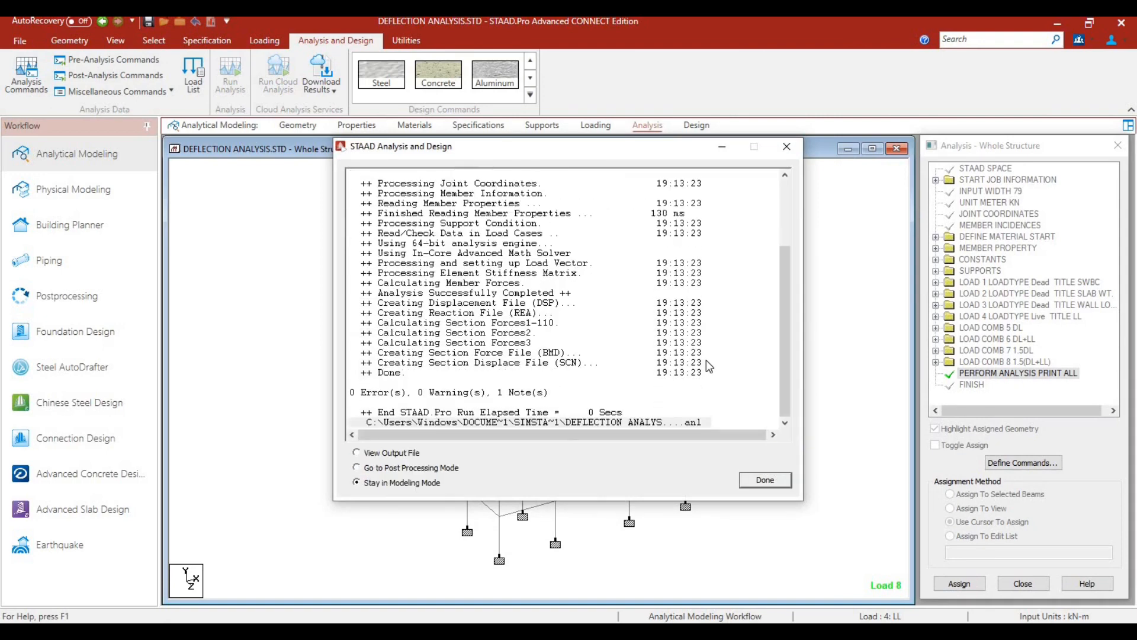
click(430, 469)
click(757, 485)
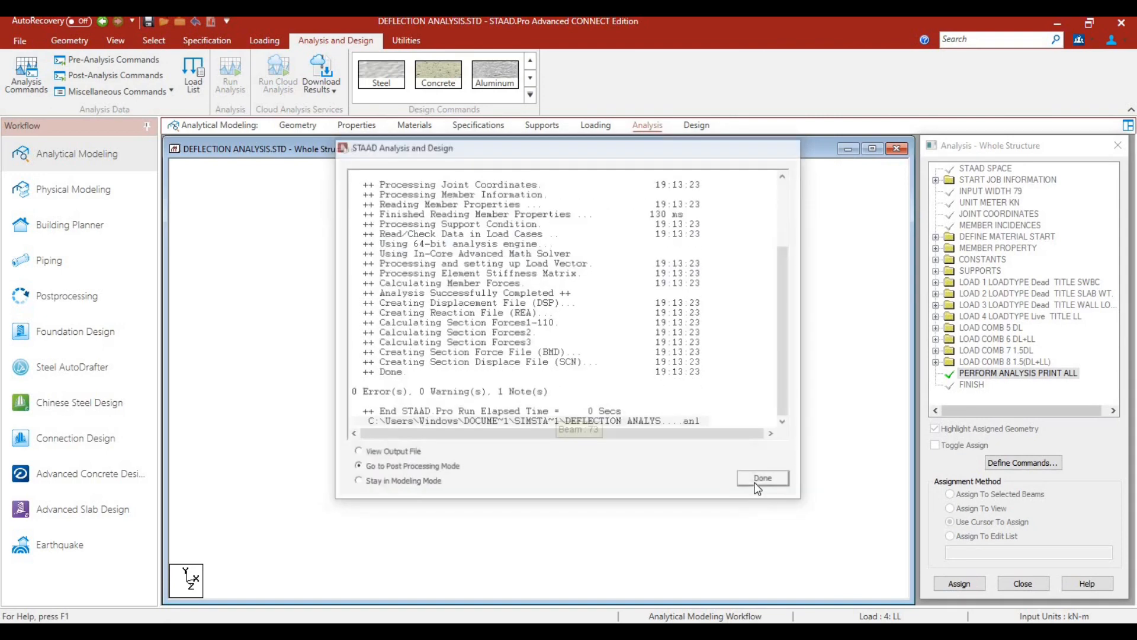
click(592, 434)
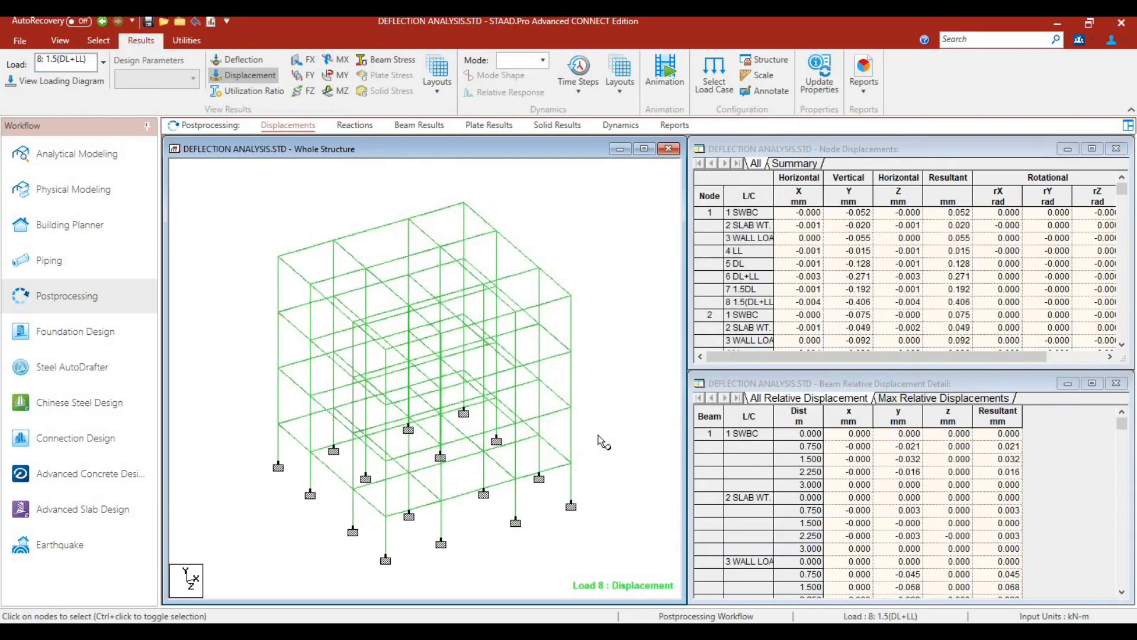
- Show the frame's deflection diagram with the displacement scale set to 10 mm per m
click(247, 61)
right_click(293, 197)
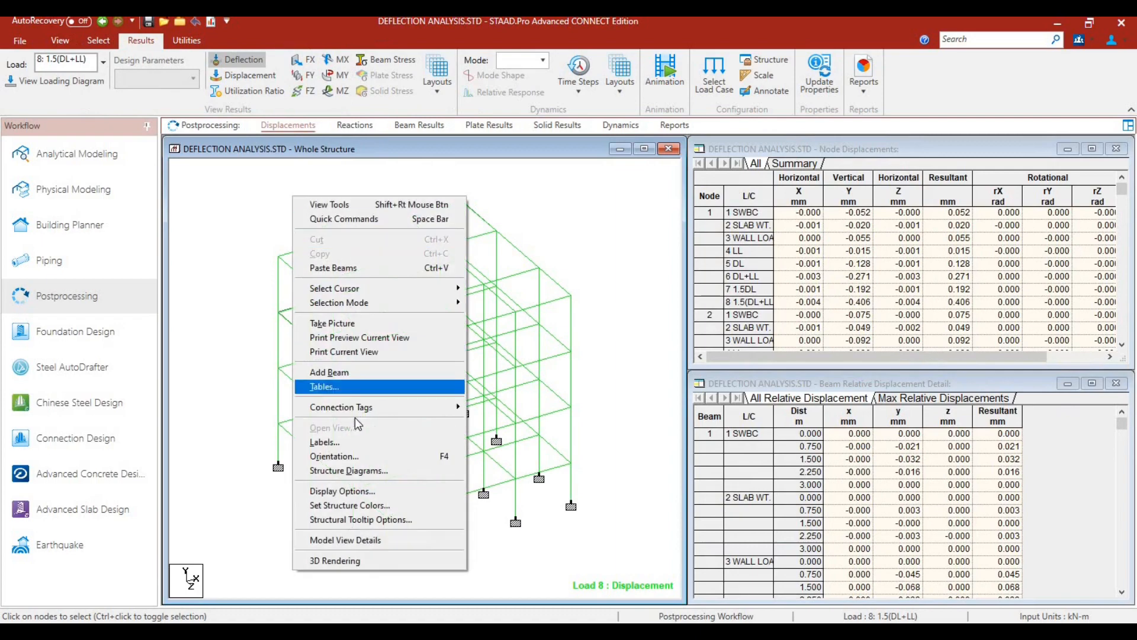
click(351, 440)
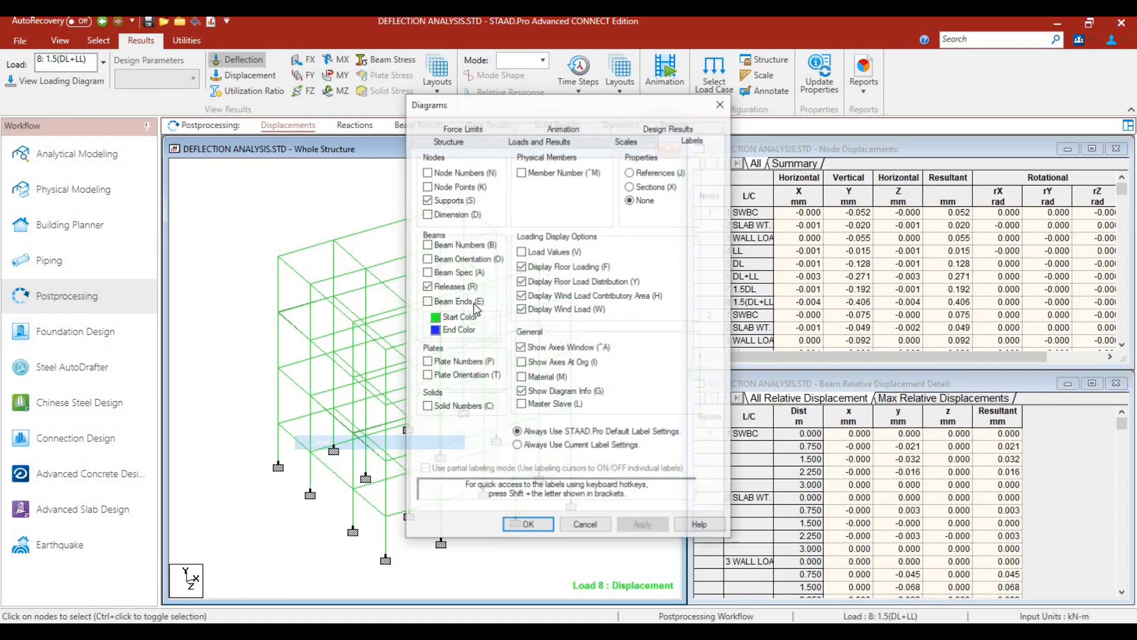
click(628, 141)
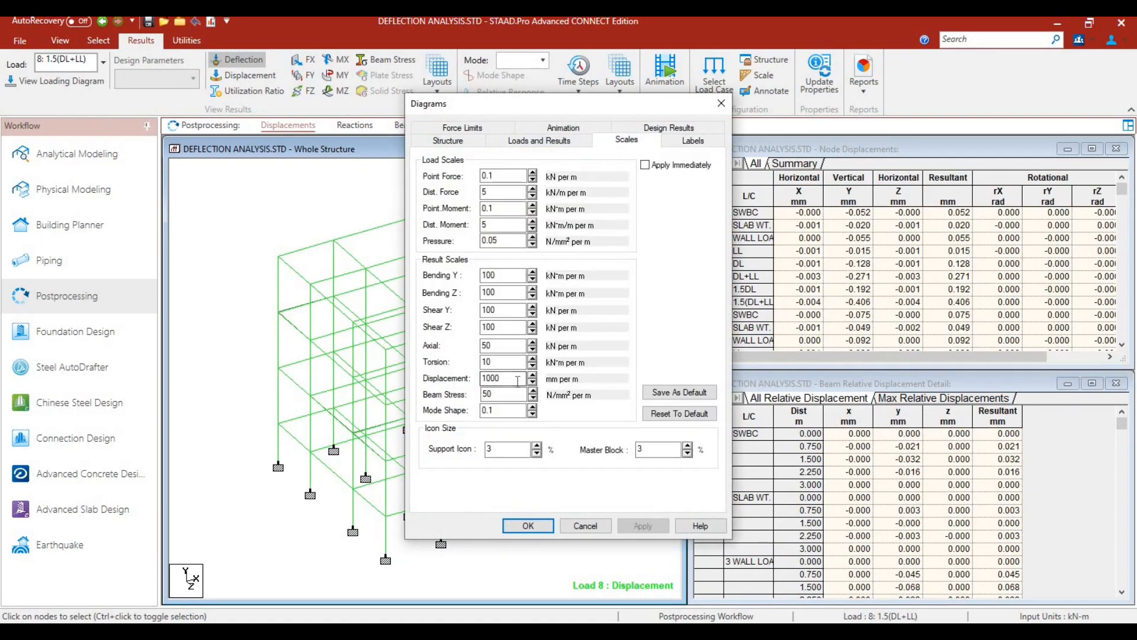
key(BackSpace)
key(BackSpace)
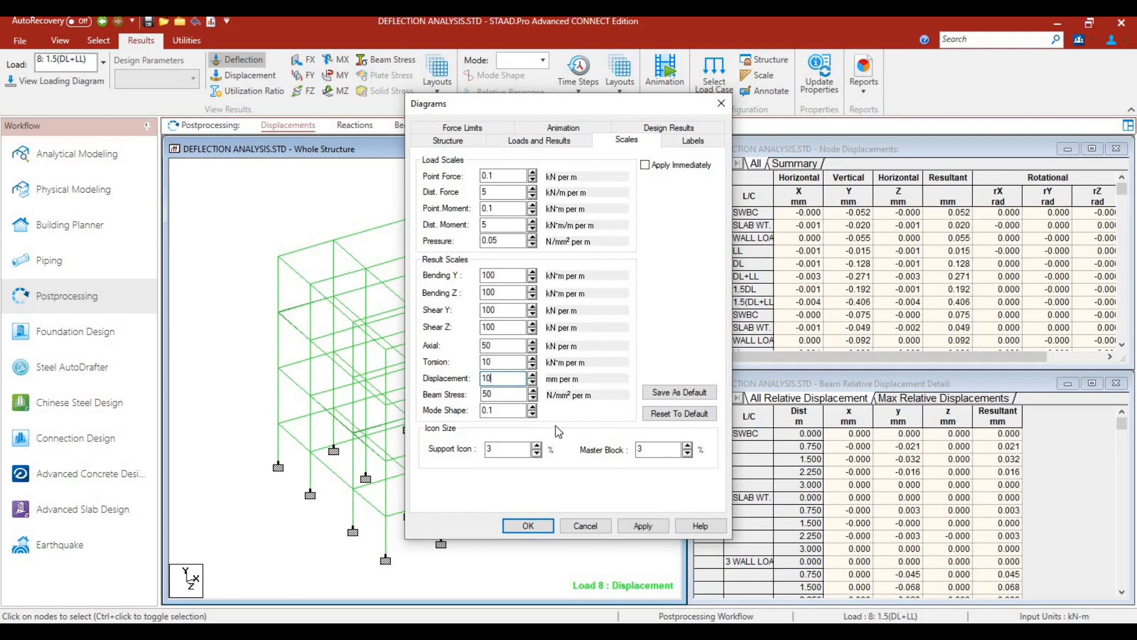
click(643, 525)
click(539, 525)
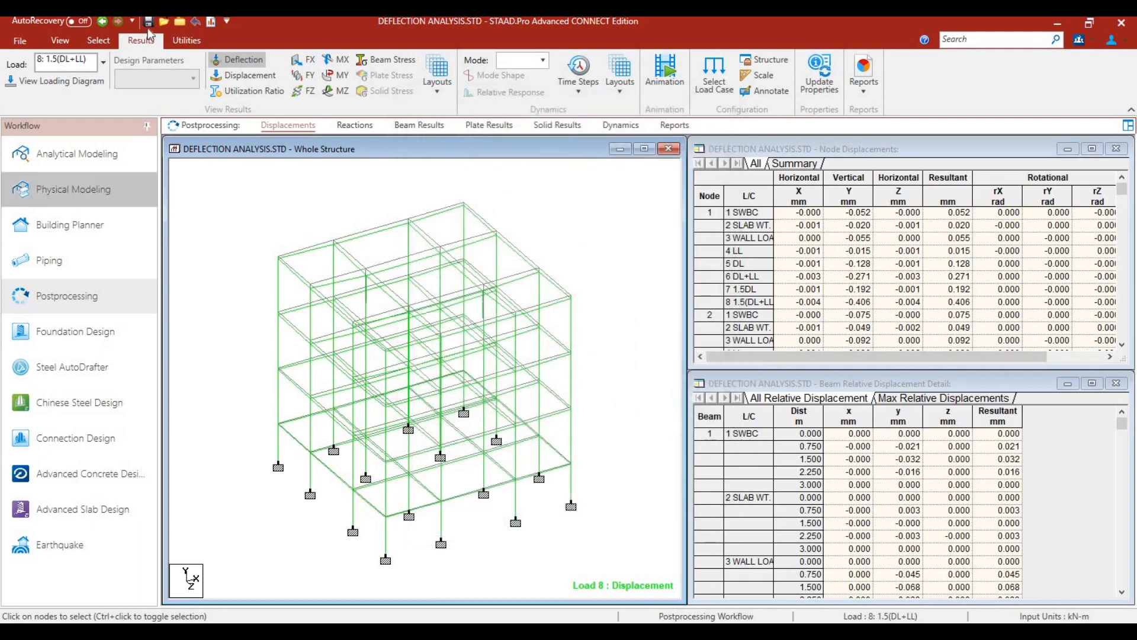
click(243, 61)
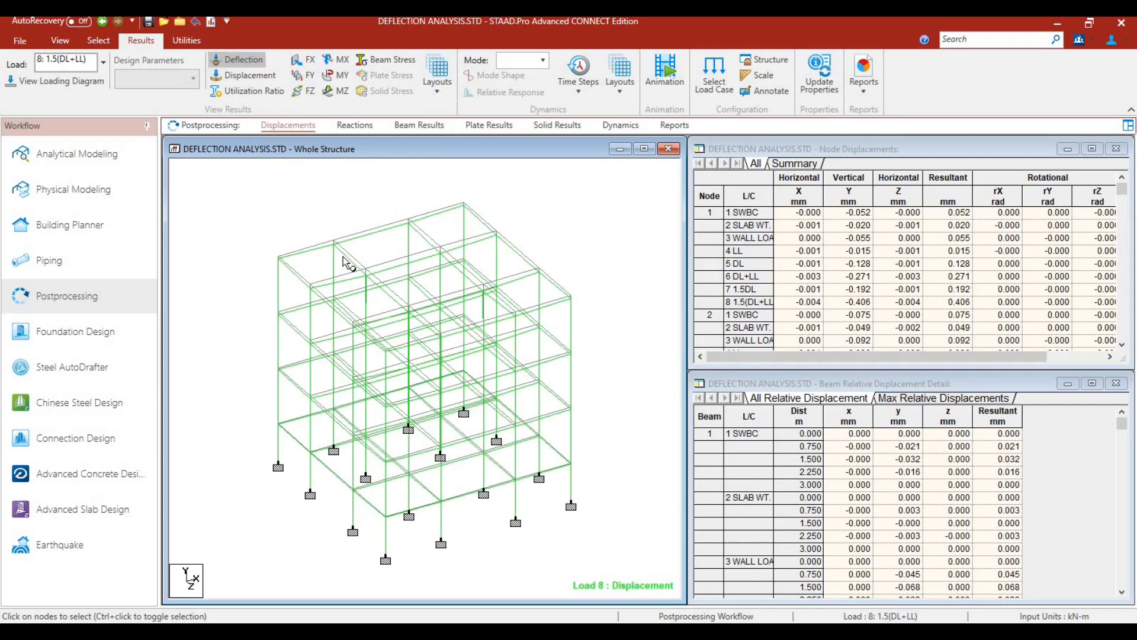
- Examine the deflection of the top-storey column at X = 3 m, Z = 0 under SWBC, locally and globally in X, Y and Z
click(99, 40)
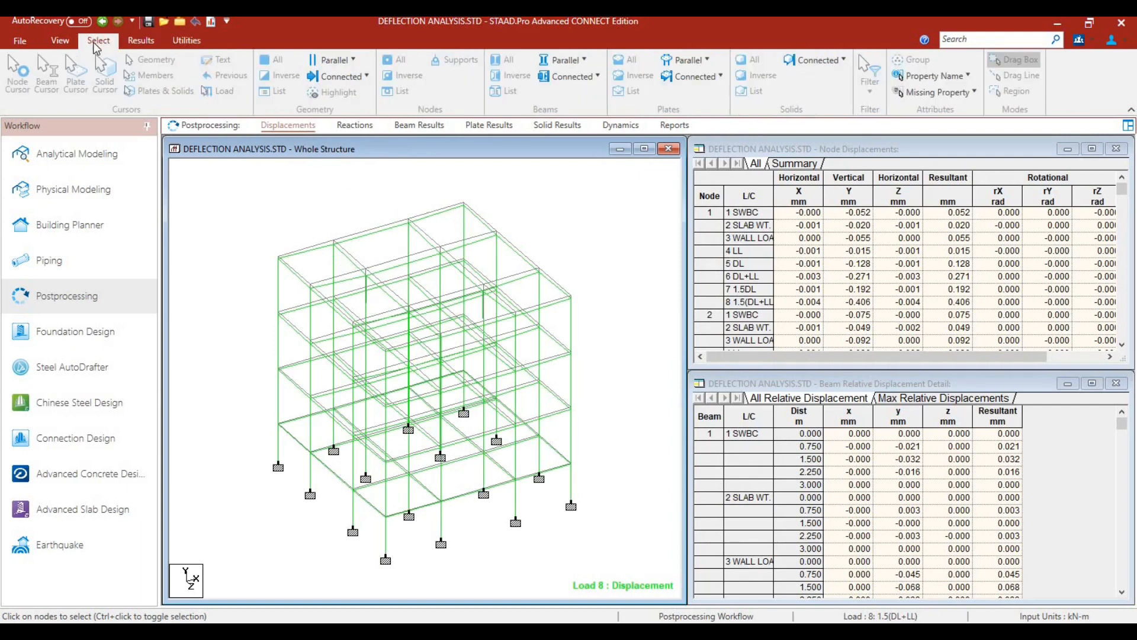
click(47, 82)
double_click(334, 264)
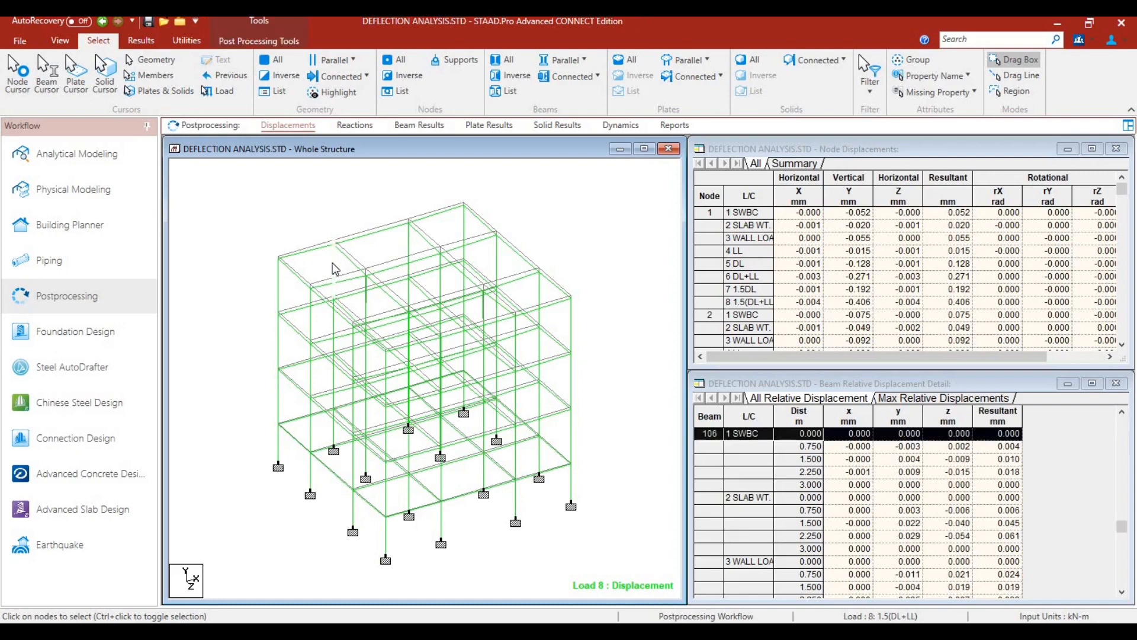
click(559, 178)
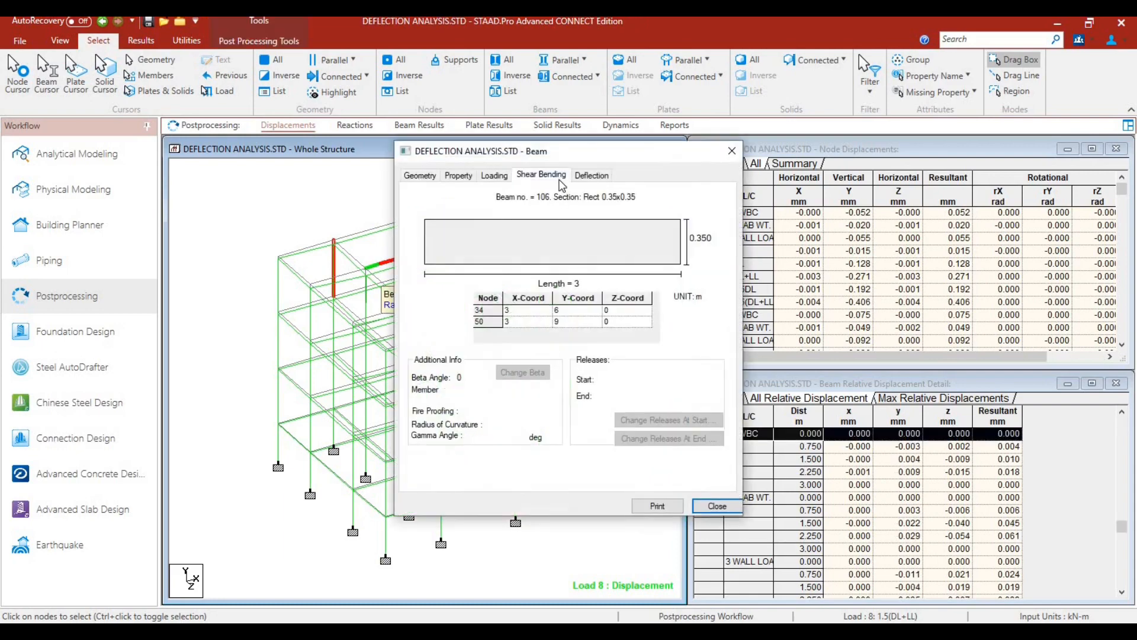
click(592, 176)
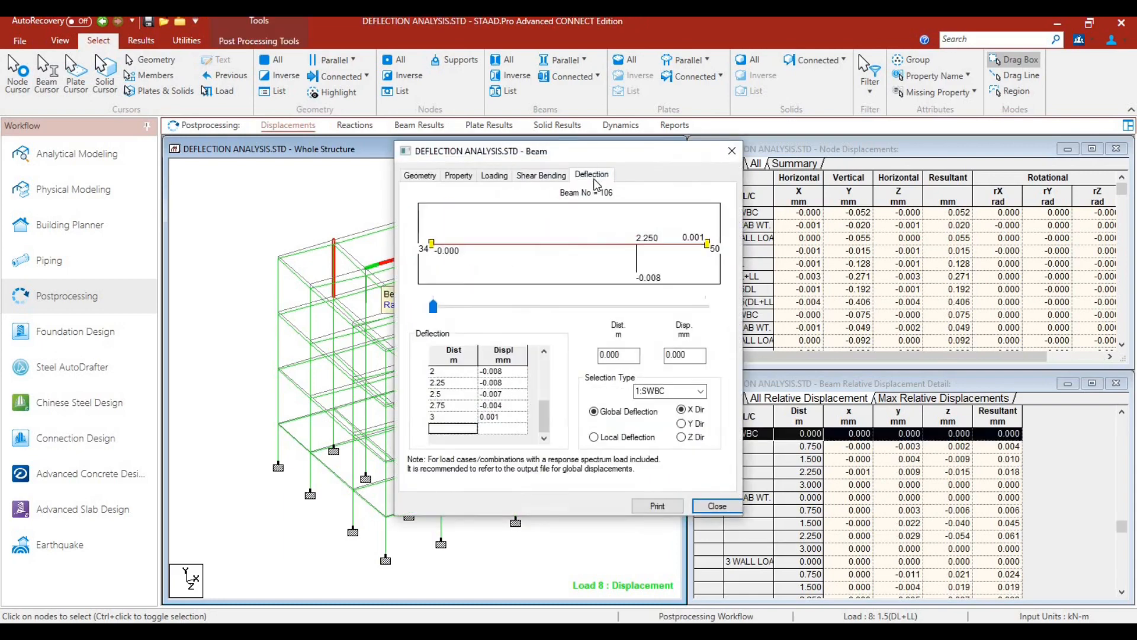
click(619, 439)
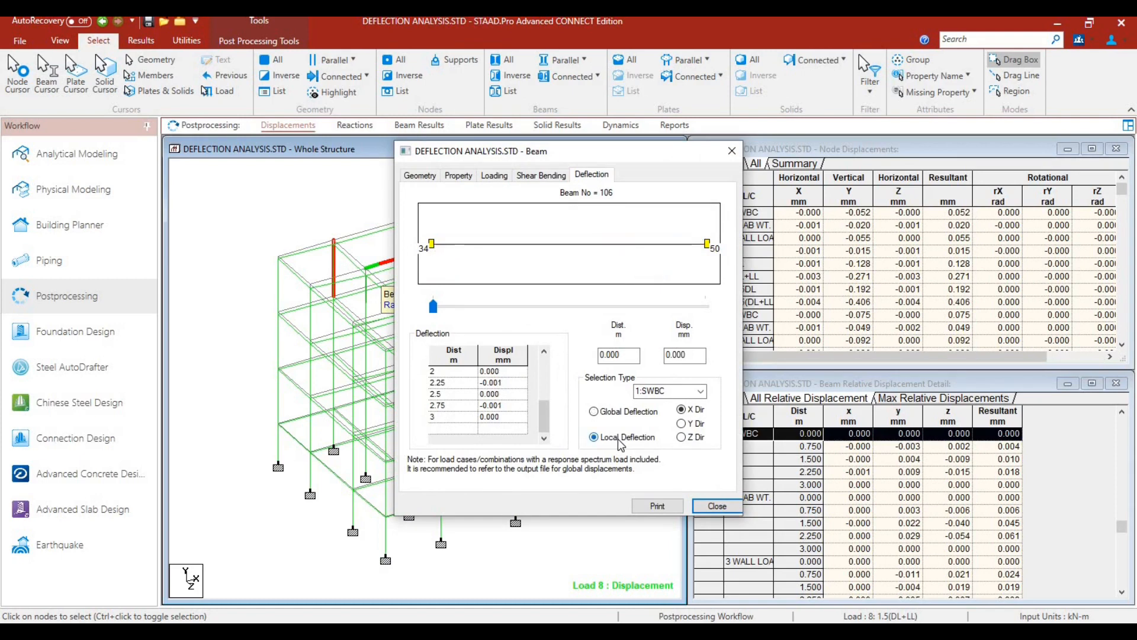
click(643, 417)
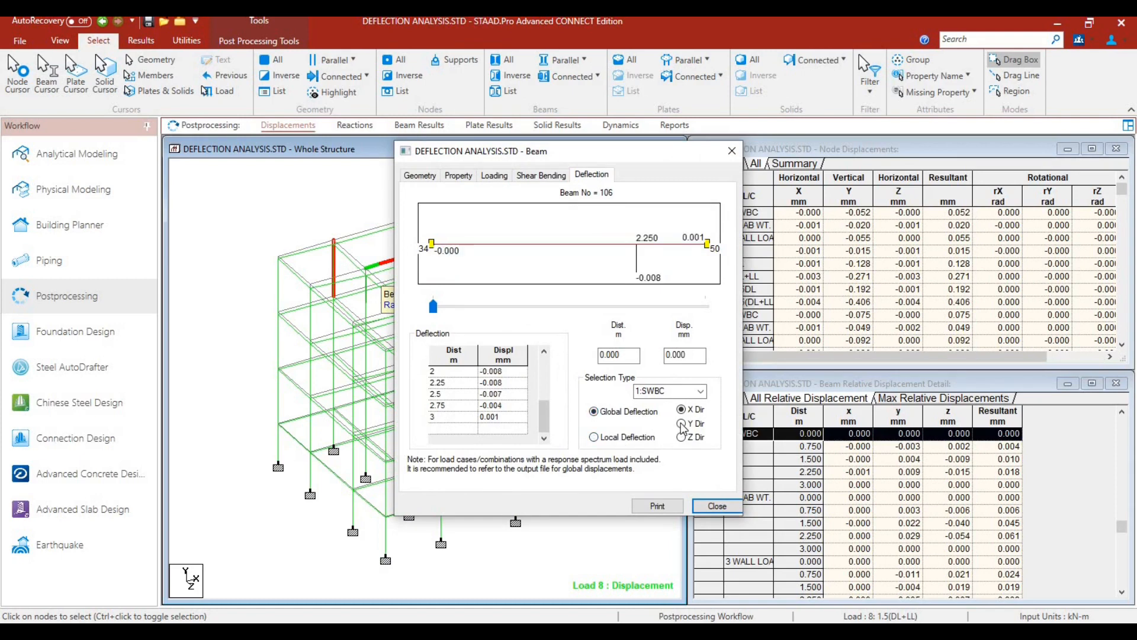
click(681, 424)
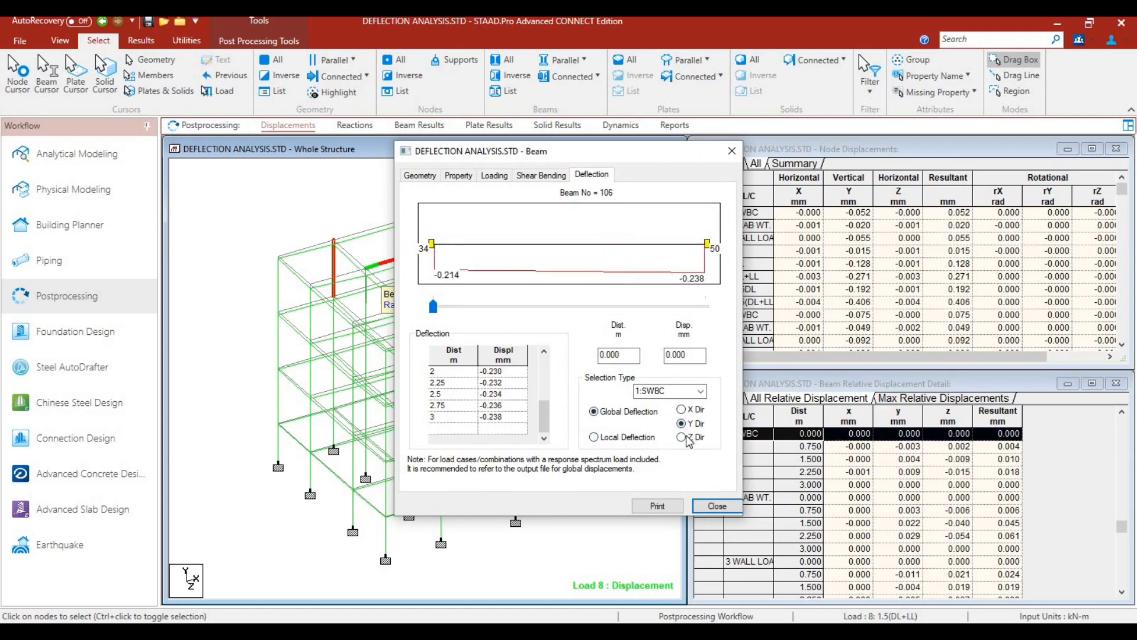
click(686, 438)
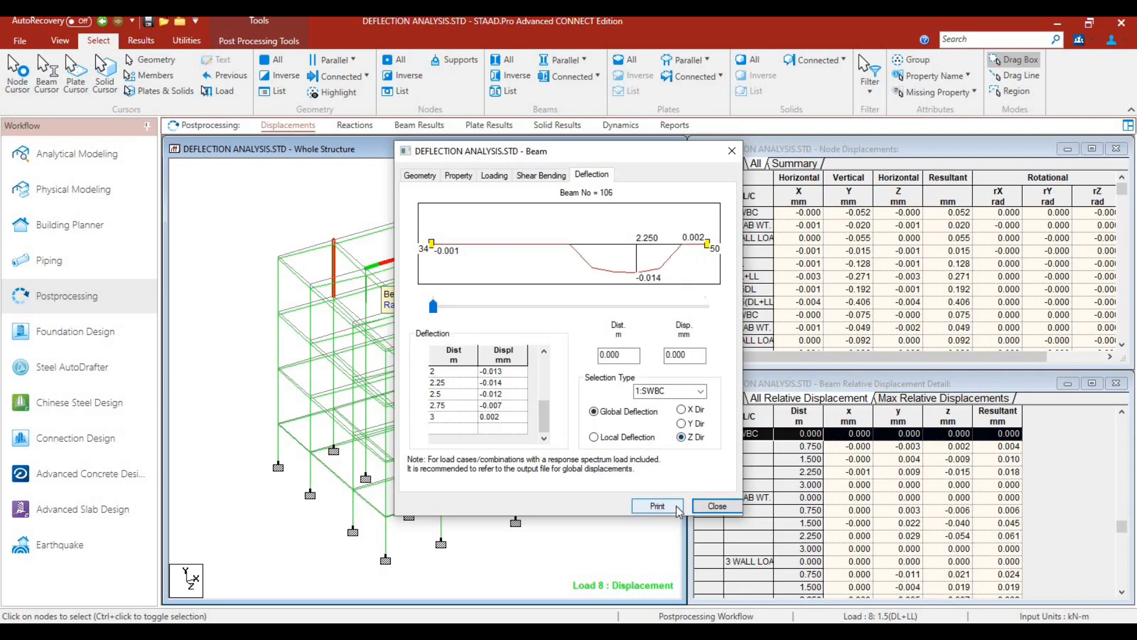
click(717, 506)
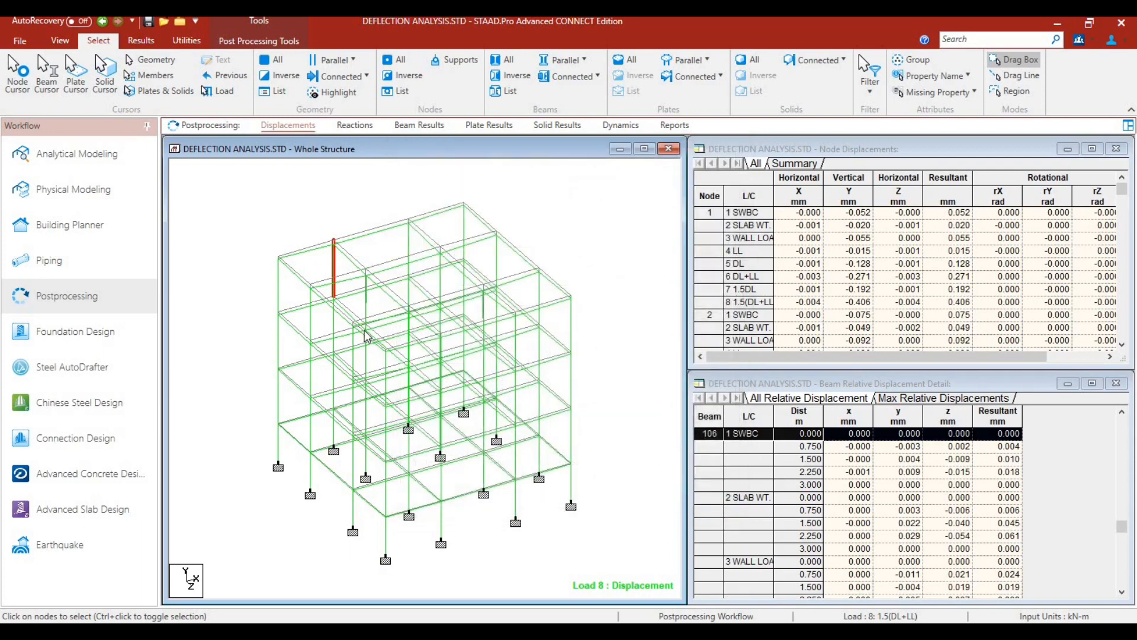
- Check the global X deflection under SWBC for two adjacent base-level columns, beams 151 and 152
double_click(570, 491)
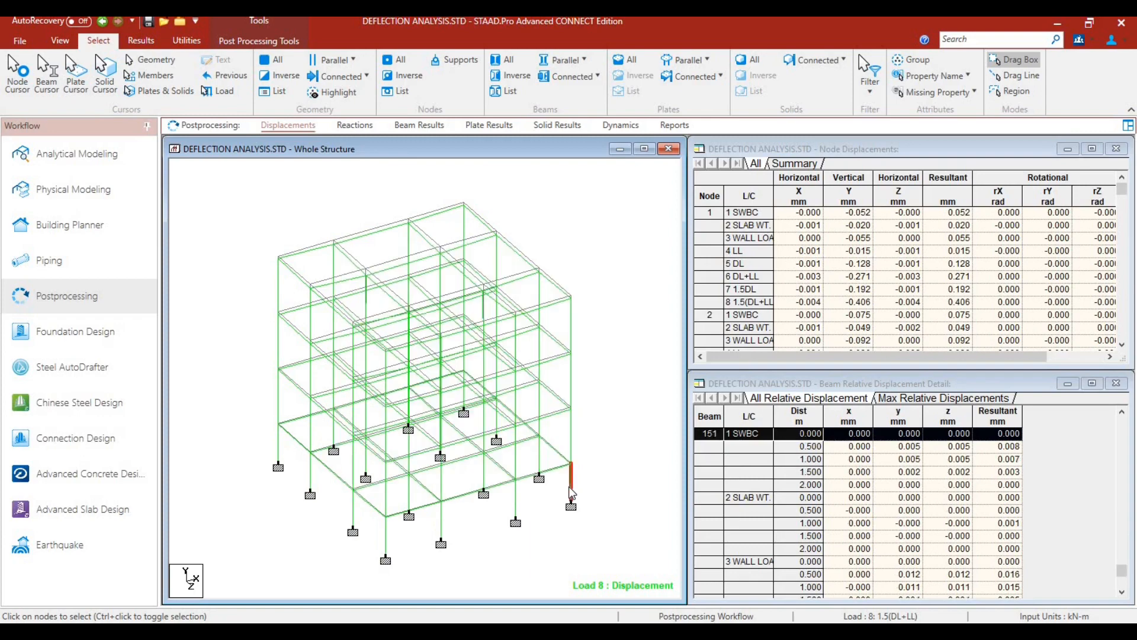
click(603, 176)
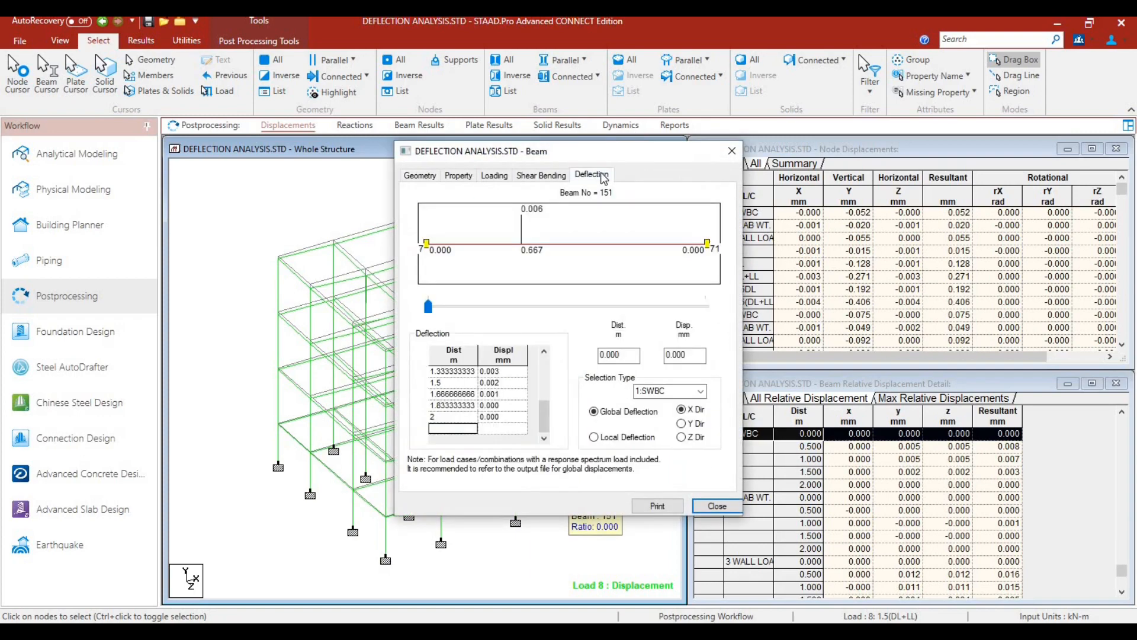
click(731, 151)
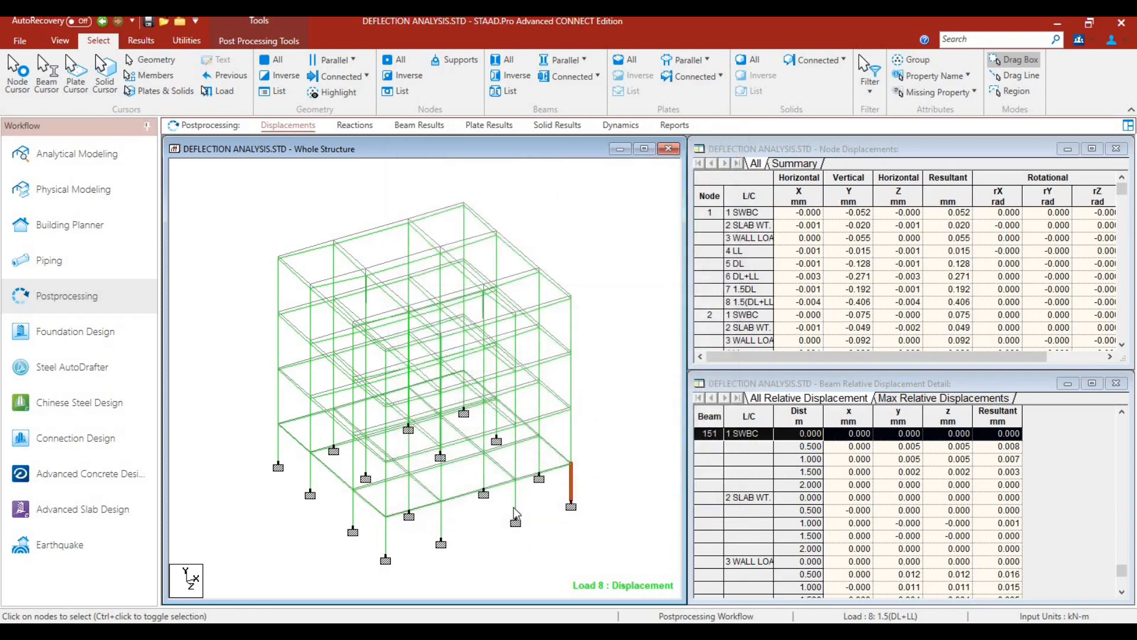
double_click(516, 495)
click(599, 177)
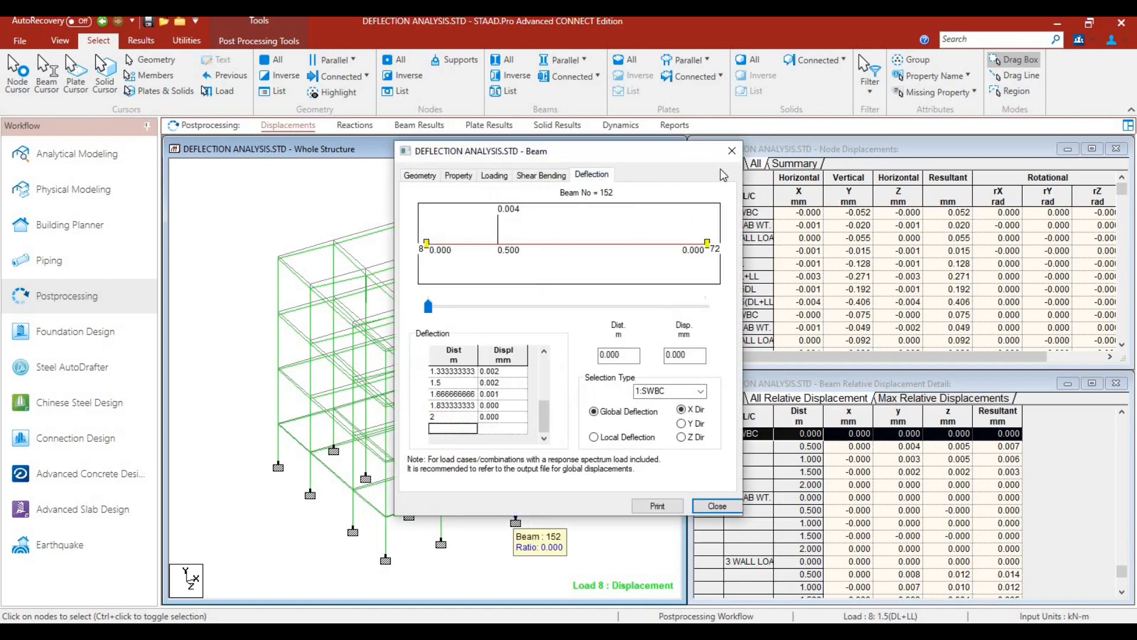
click(732, 150)
click(384, 537)
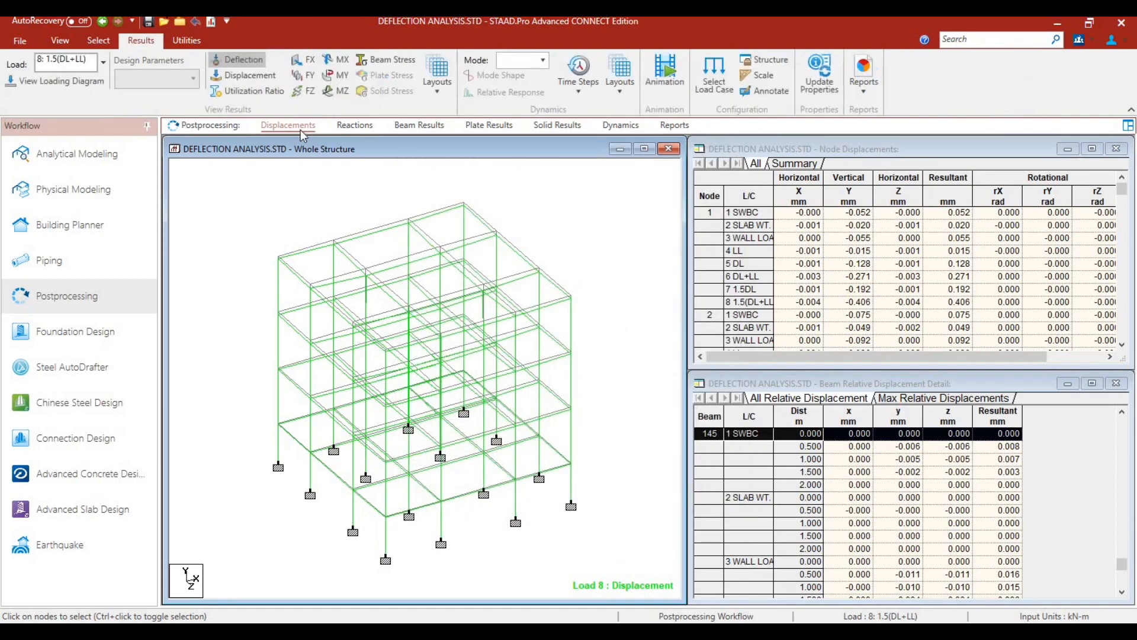
- Animate the frame's deflection for load combination 8, 1.5(DL+LL), with 10 extra frames at 10 FPS
click(662, 76)
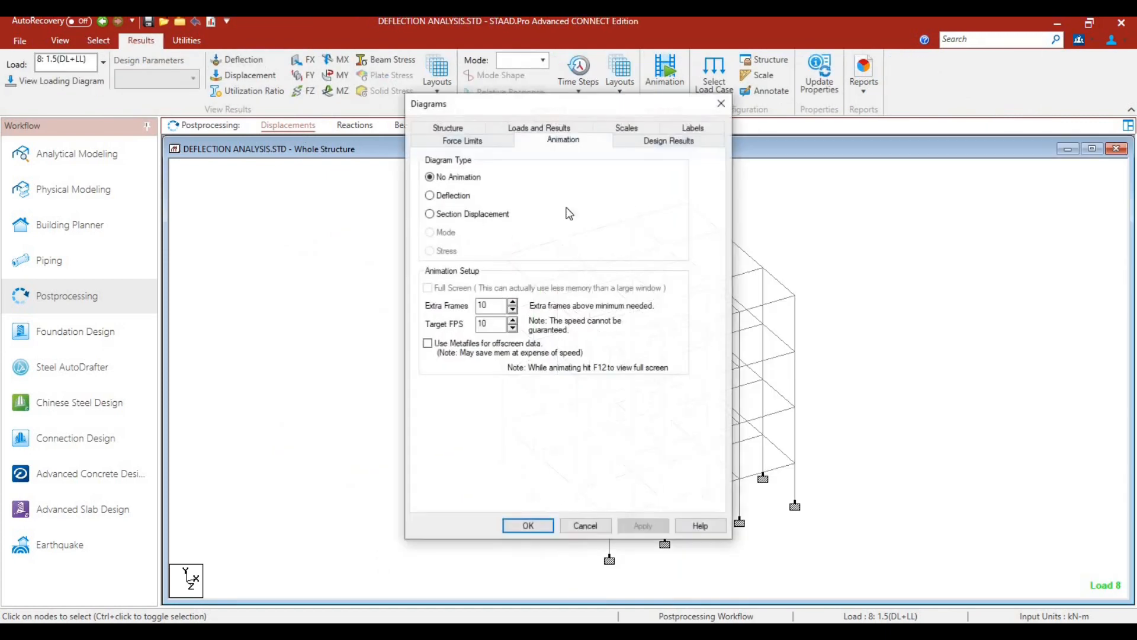
click(464, 198)
click(648, 527)
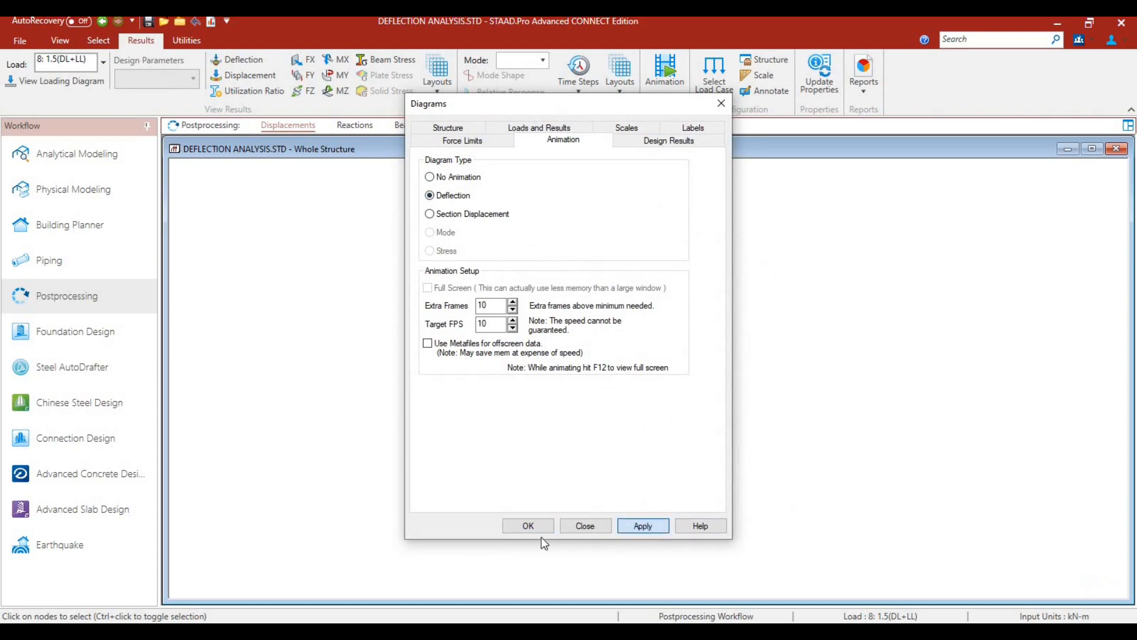
click(528, 526)
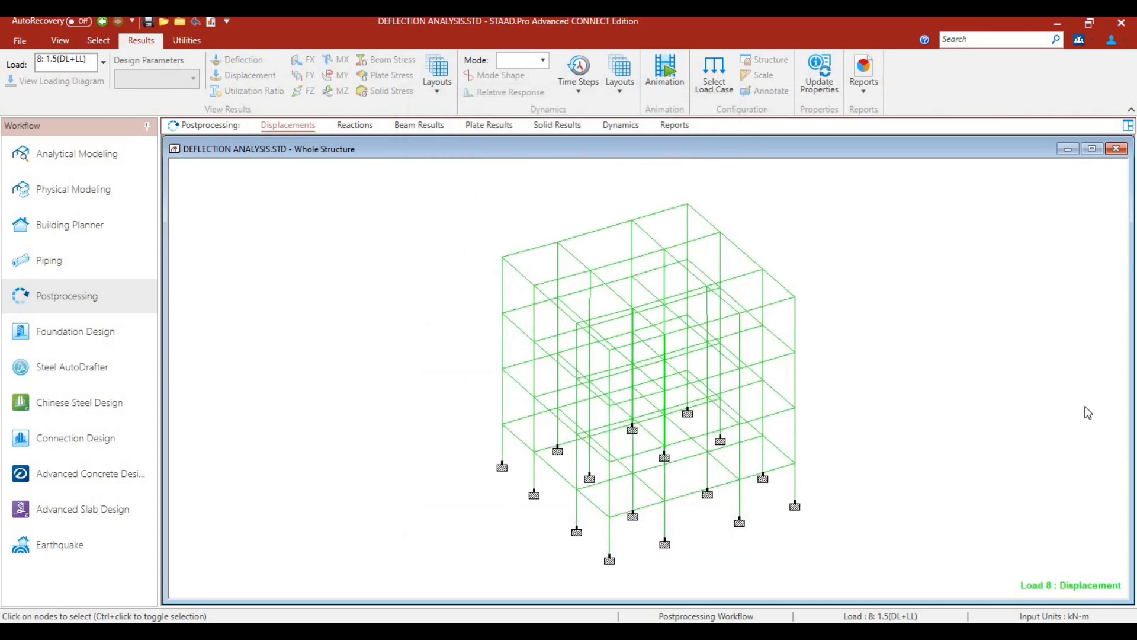
- Review the node displacement and beam relative displacement tables alongside the displaced frame
click(275, 127)
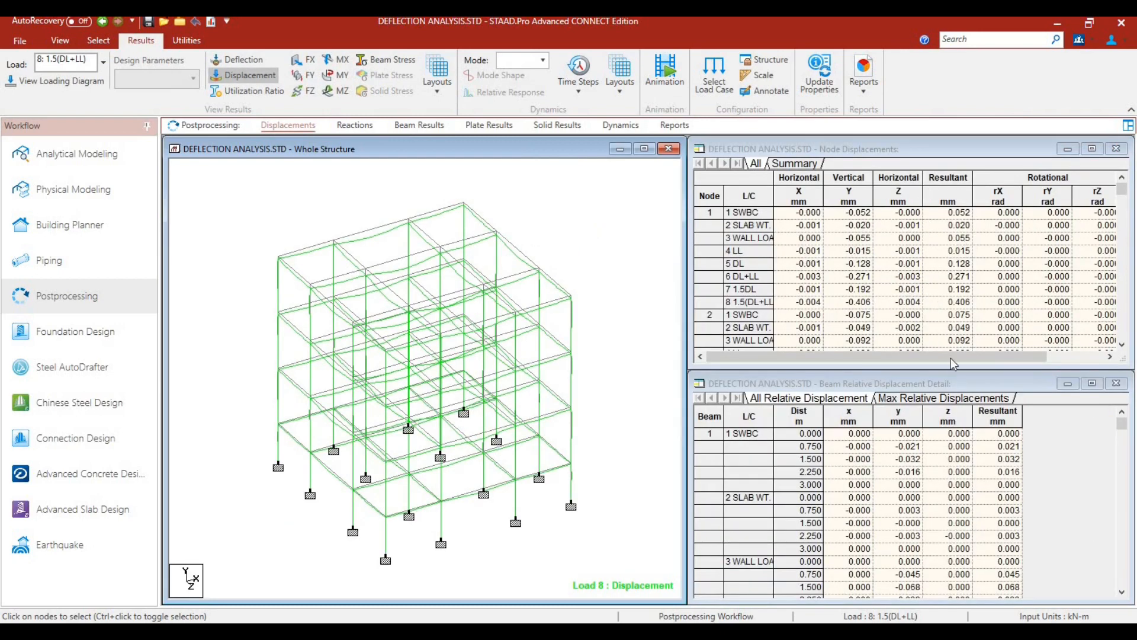
scroll(948, 418, down, 5)
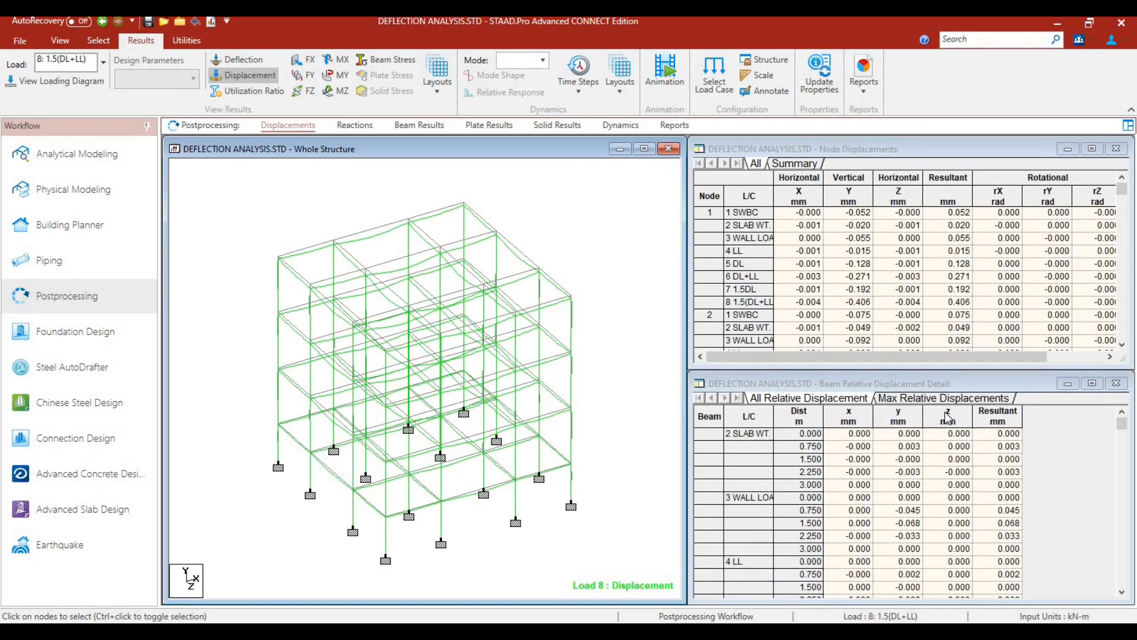
scroll(948, 418, up, 5)
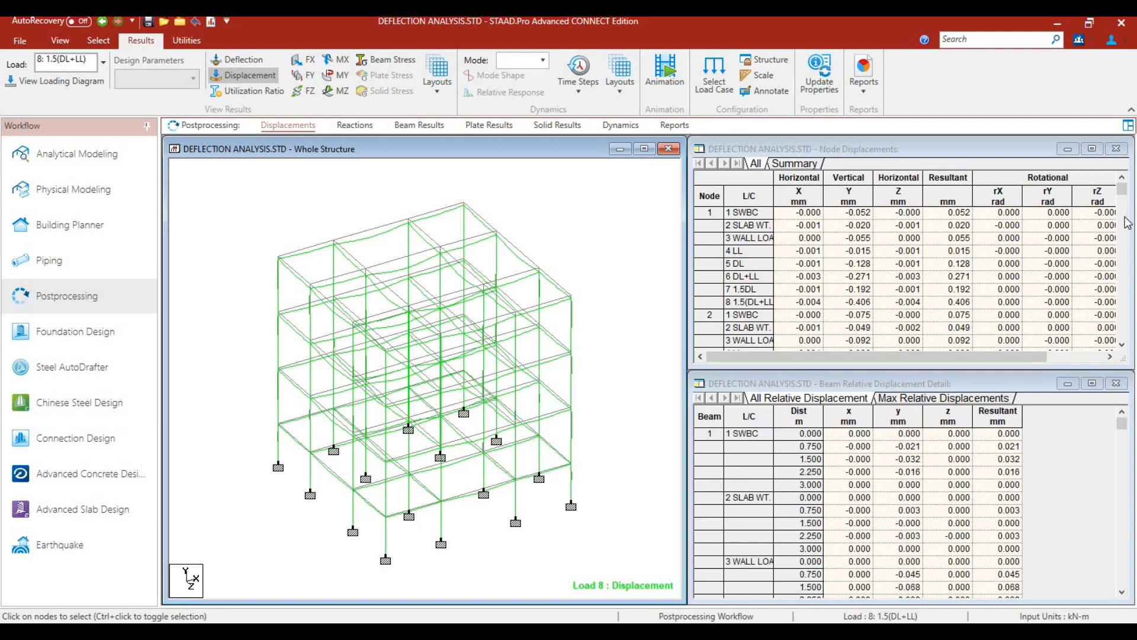
drag(1122, 188, 1123, 211)
- View the support reactions and the beam force results with the frame's bending Z diagram
click(358, 126)
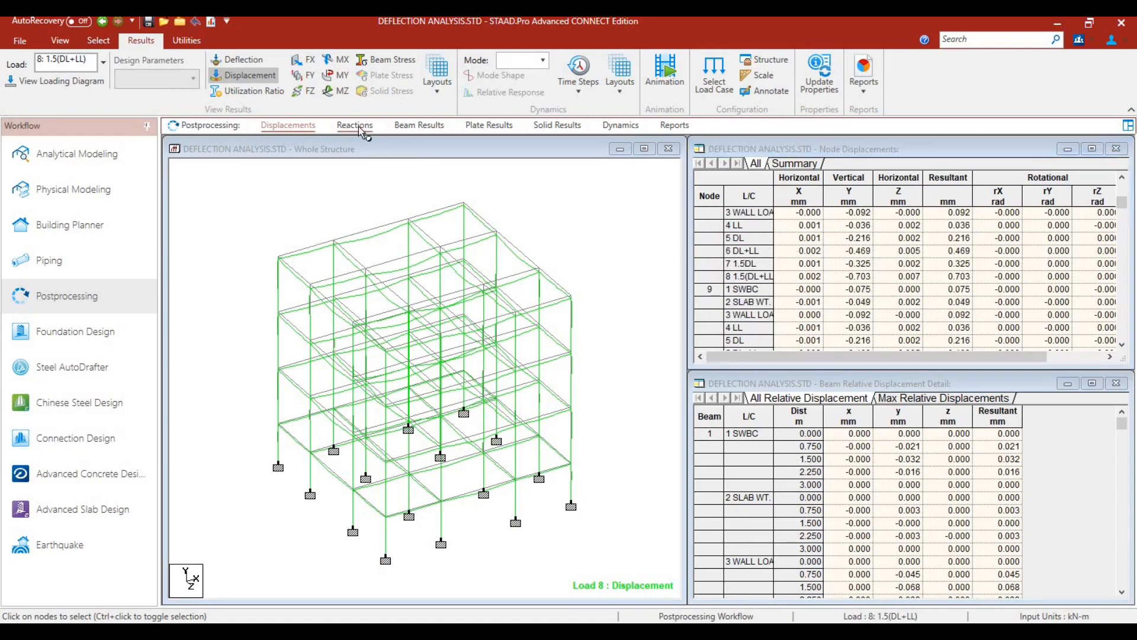
click(413, 127)
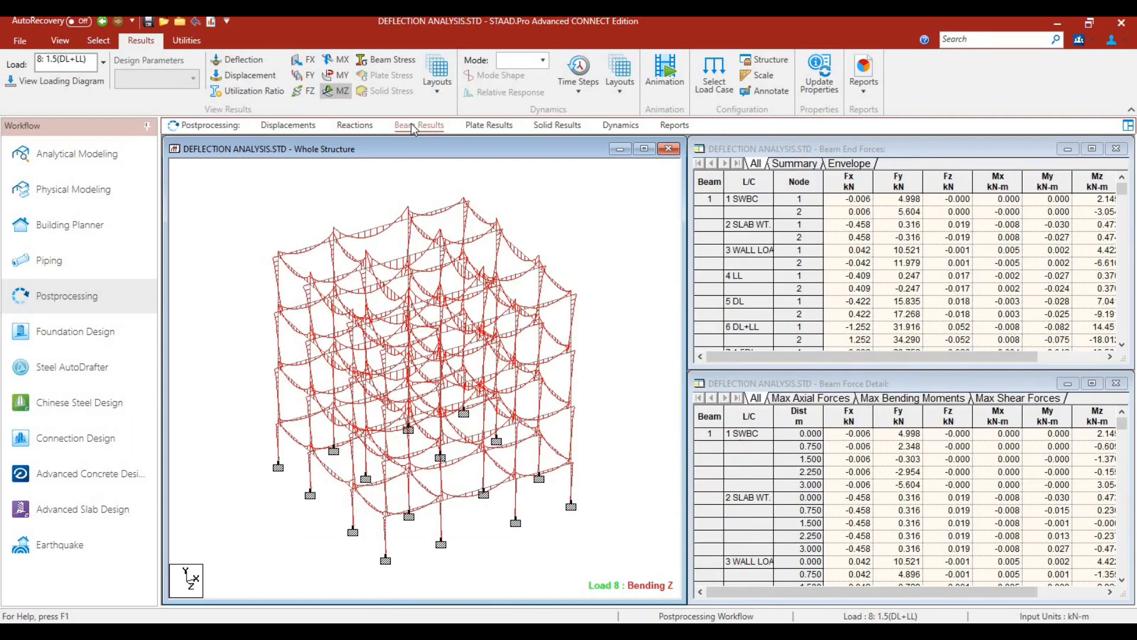
- Create the metric analytical model 2 DEFLECTION ANALYSIS OF COLUMN and set its default linear grid to the X-Z plane
scroll(342, 276, up, 3)
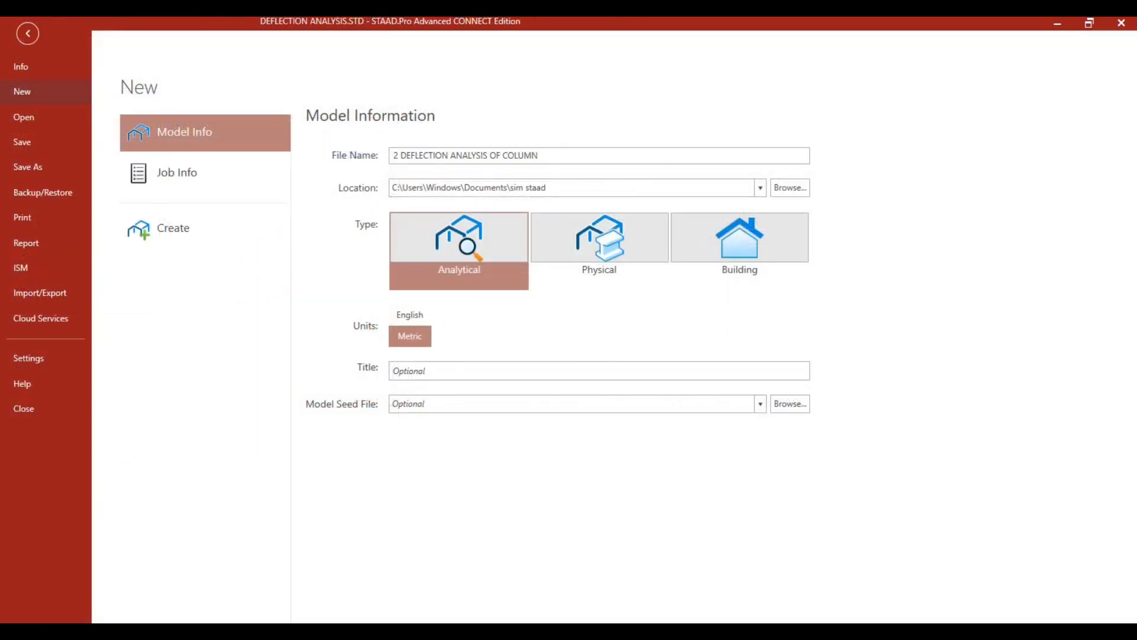
click(190, 232)
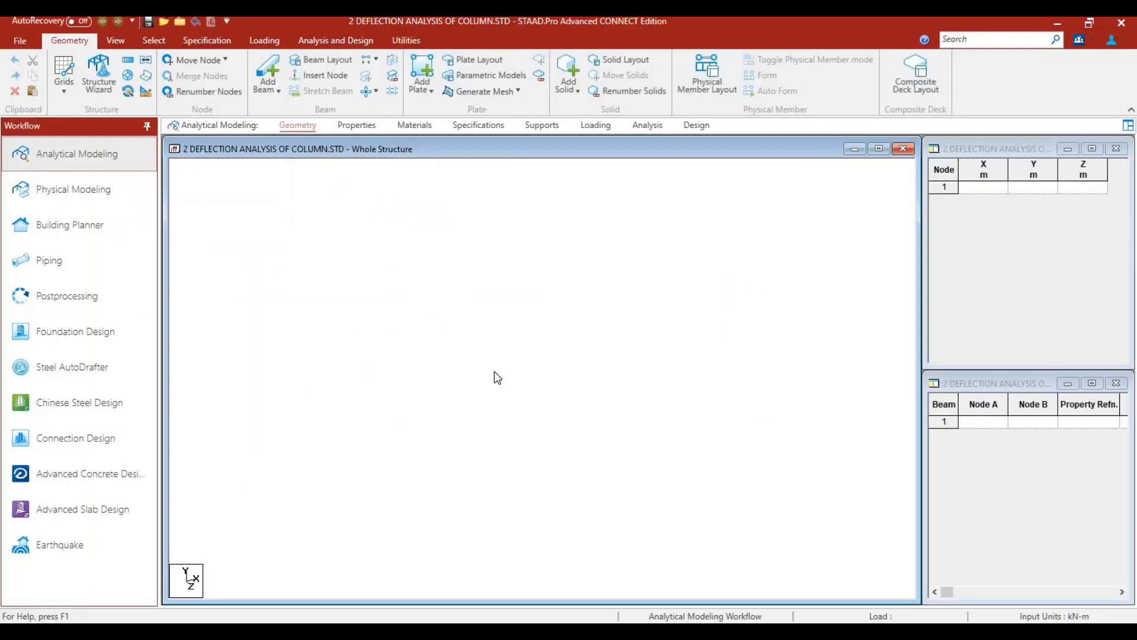
click(60, 88)
click(83, 101)
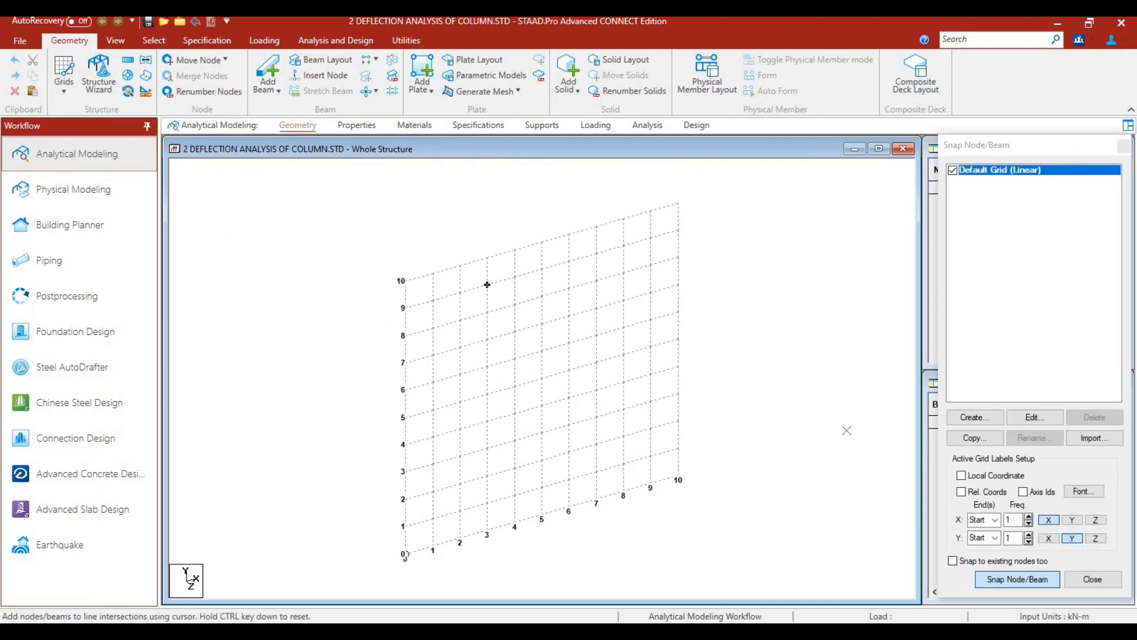
click(1035, 417)
click(746, 253)
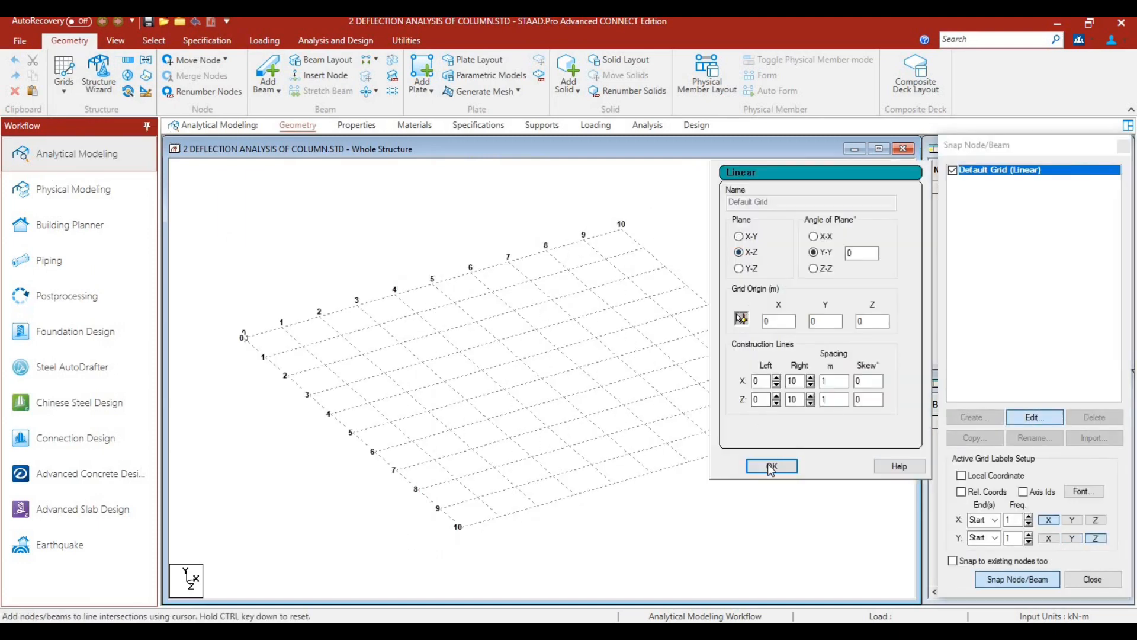
click(772, 466)
- Draw the perimeter beams of a 10 m by 10 m plan on the grid, with nodes every 5 m
click(243, 338)
click(433, 284)
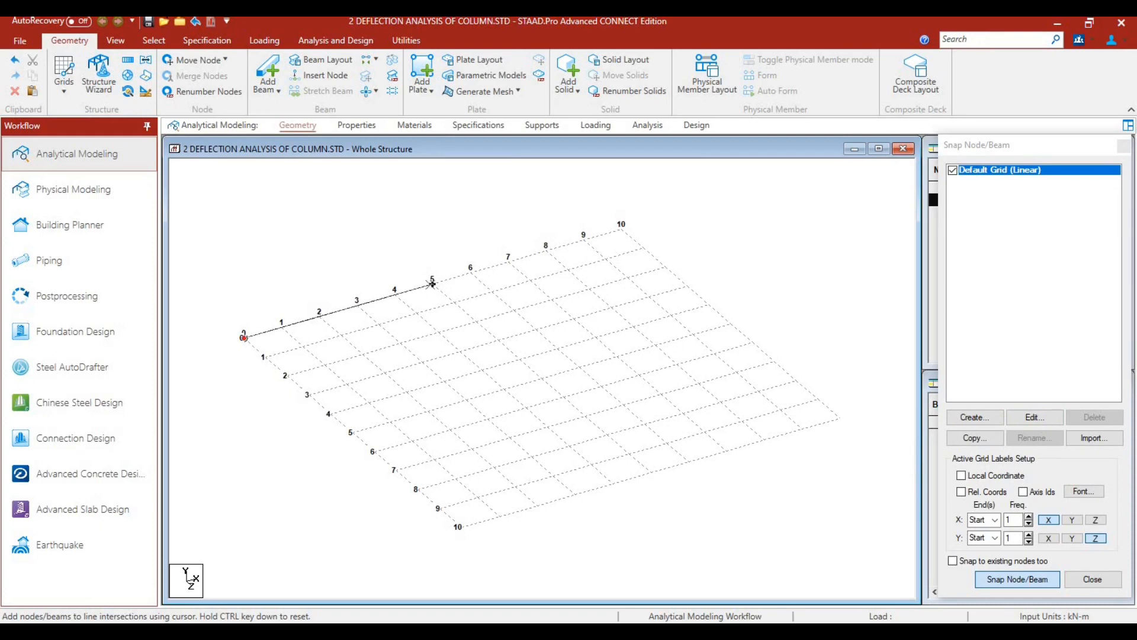
click(622, 229)
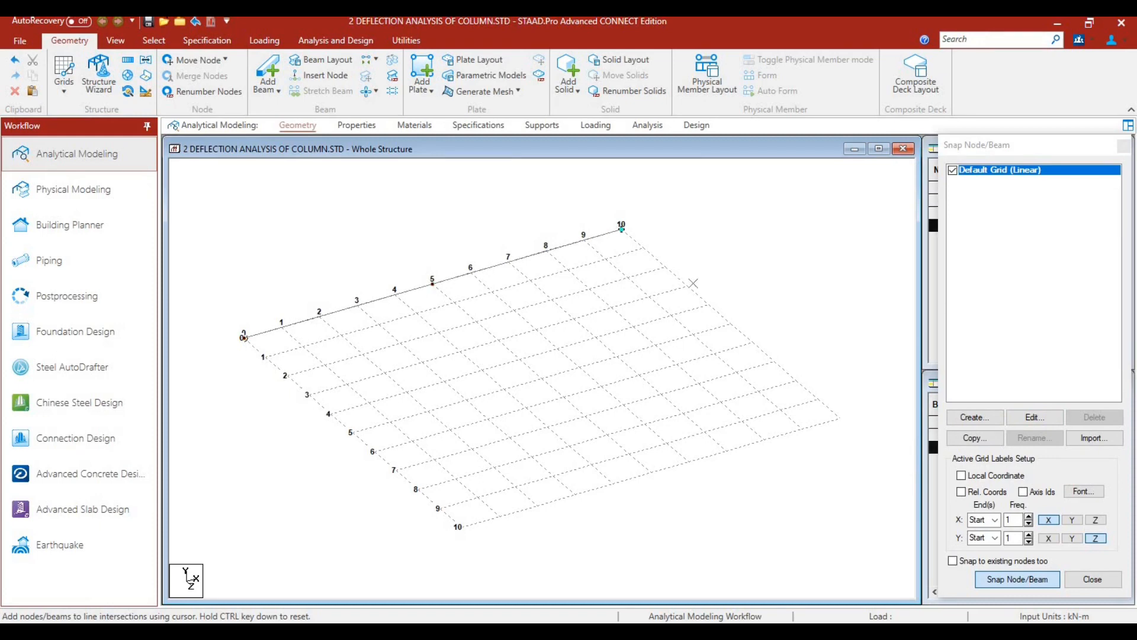
click(731, 324)
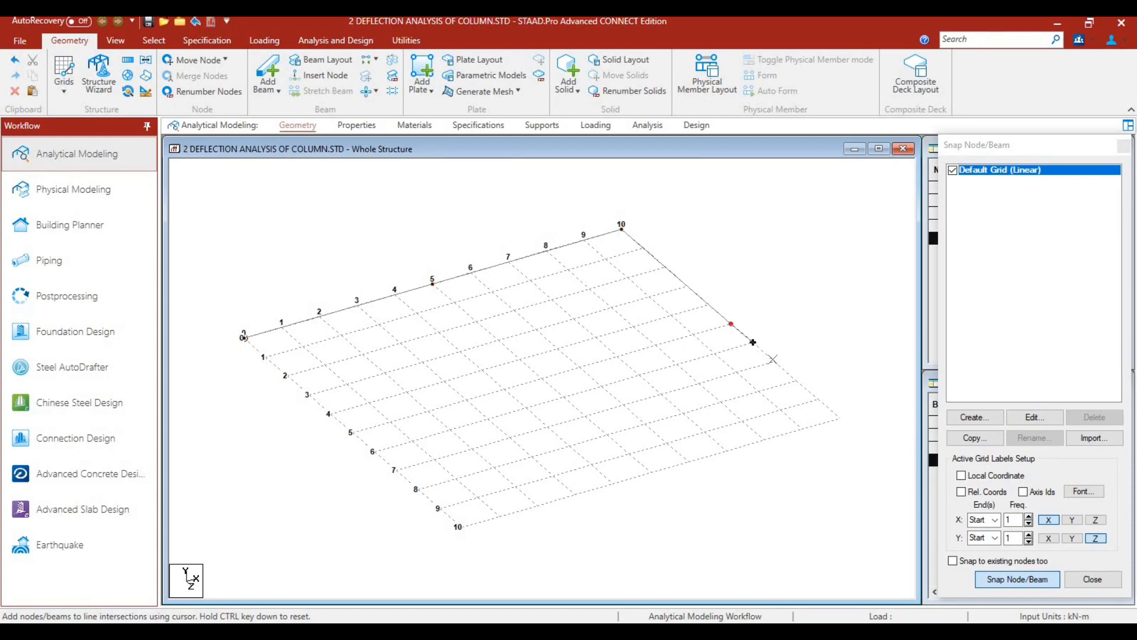
click(839, 419)
click(651, 472)
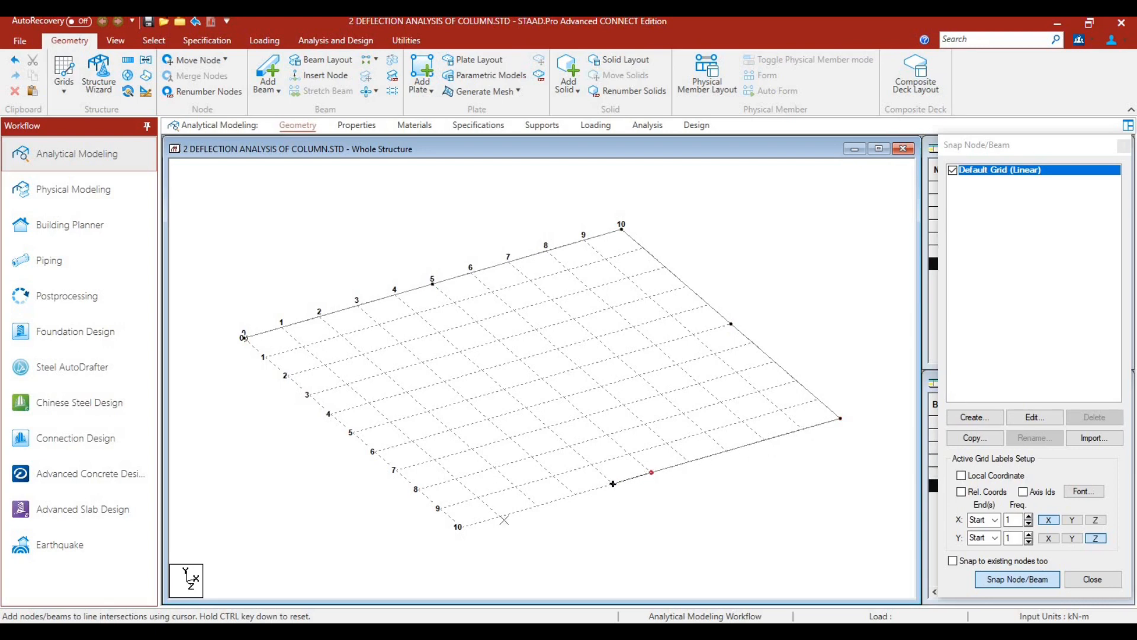
click(460, 526)
click(243, 338)
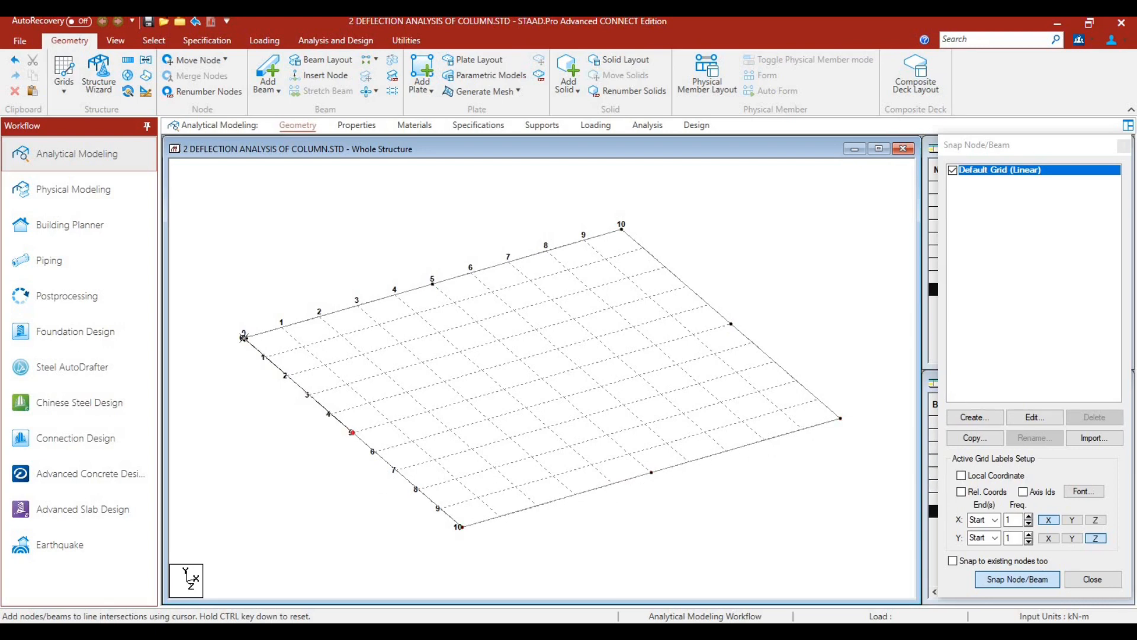
- Add the two crossing interior beam lines at X = 5 m and Z = 5 m, meeting at a central node
click(1021, 581)
click(1020, 581)
click(433, 284)
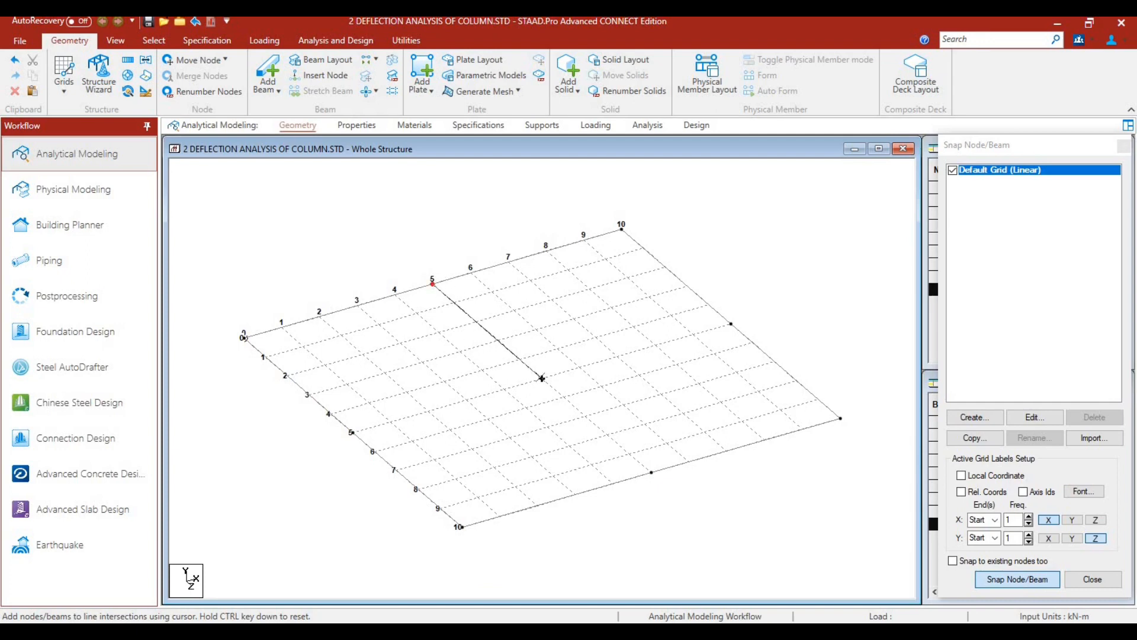
click(650, 472)
click(1010, 582)
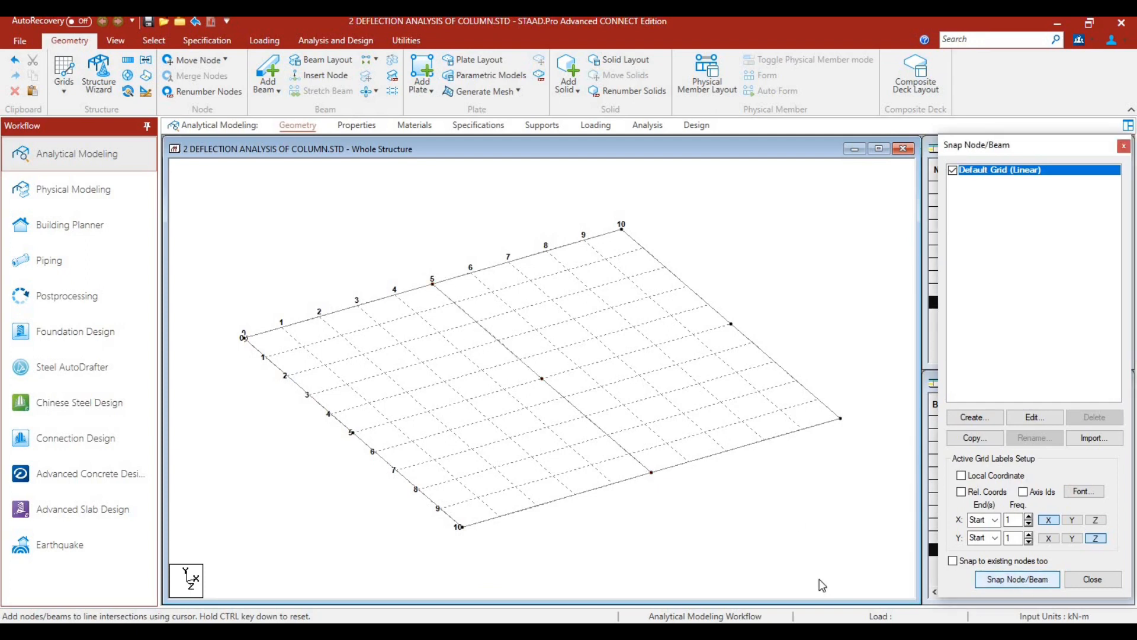
click(1024, 586)
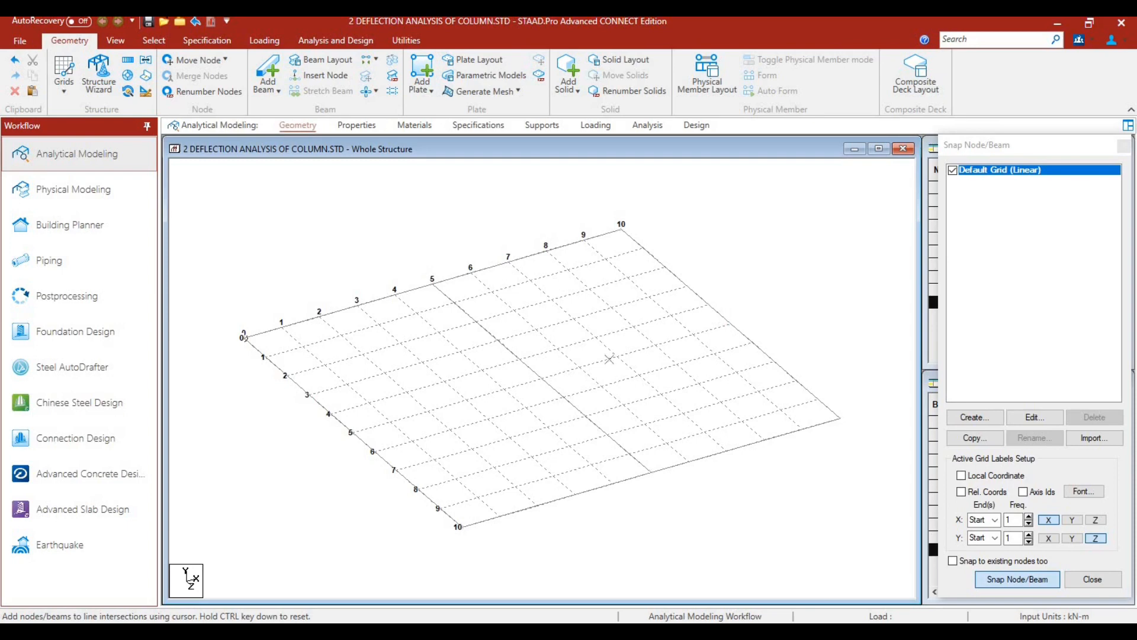
click(731, 324)
click(542, 377)
click(353, 432)
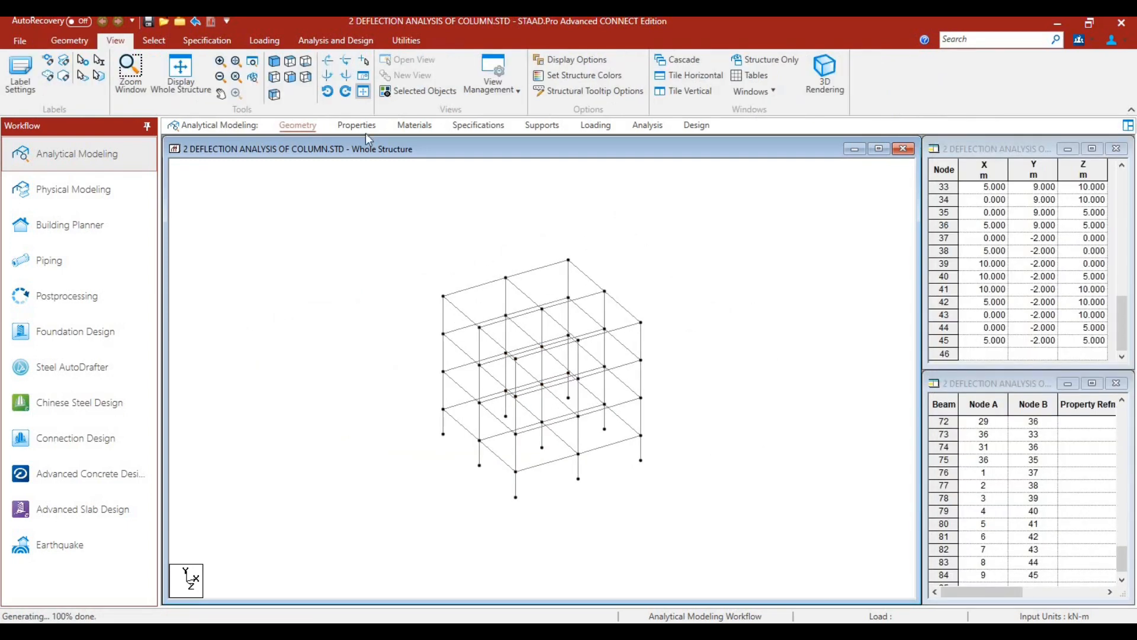
- Review the section properties, materials and supports assigned to the frame in the simmmmm model
click(366, 132)
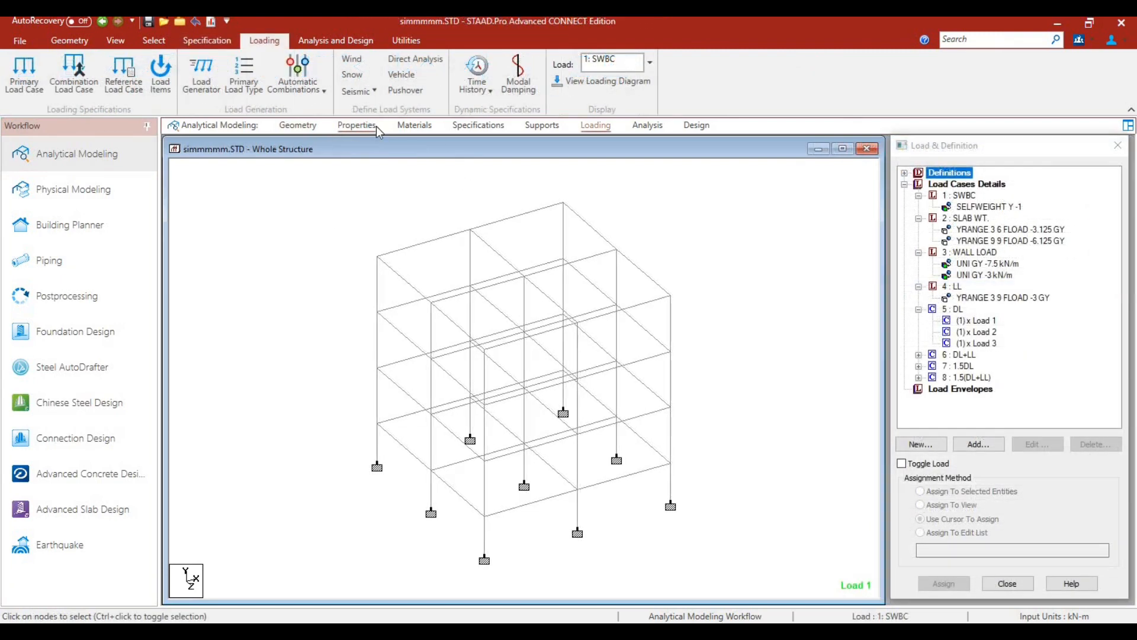
click(376, 126)
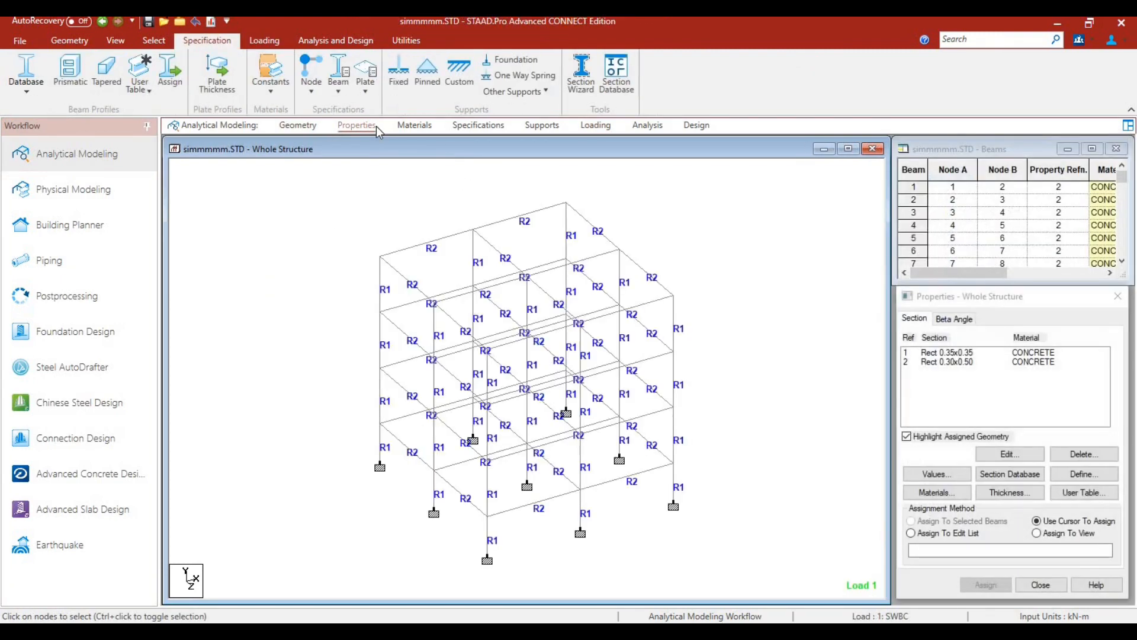
click(415, 127)
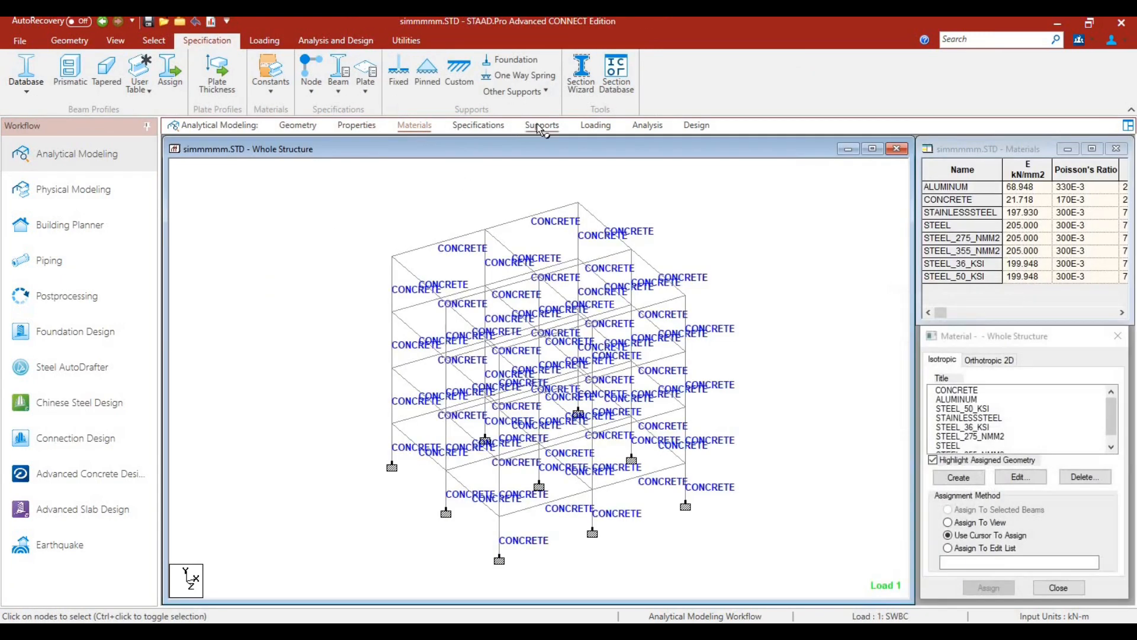
click(540, 127)
- Examine the load items and combination factors of all load cases, from 1 SWBC to 8 1.5(DL+LL)
click(596, 126)
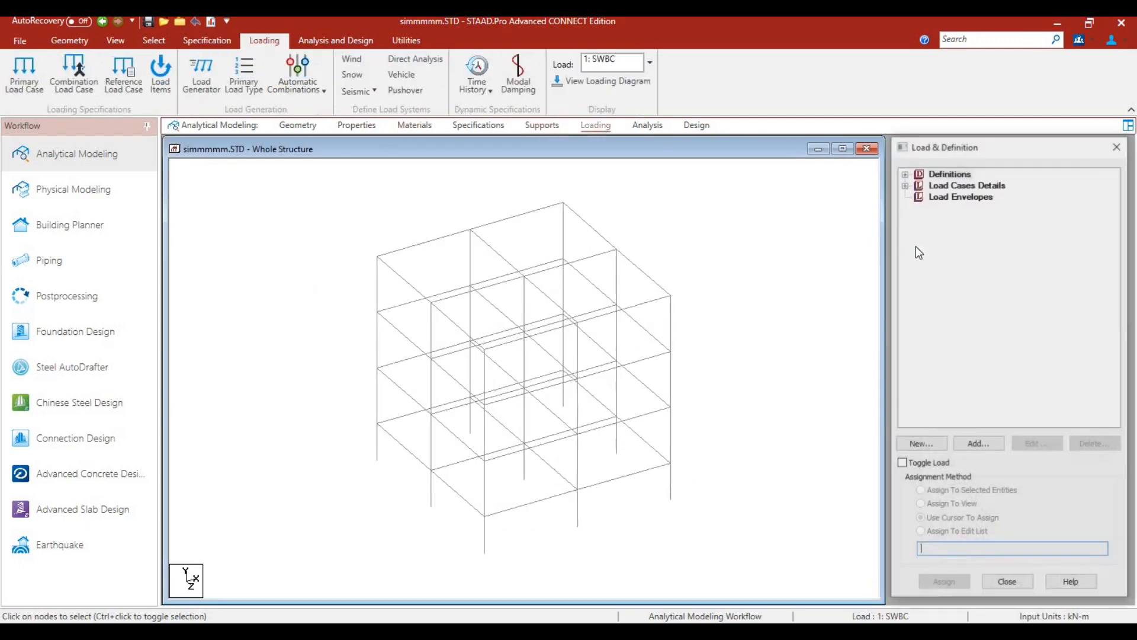
click(904, 185)
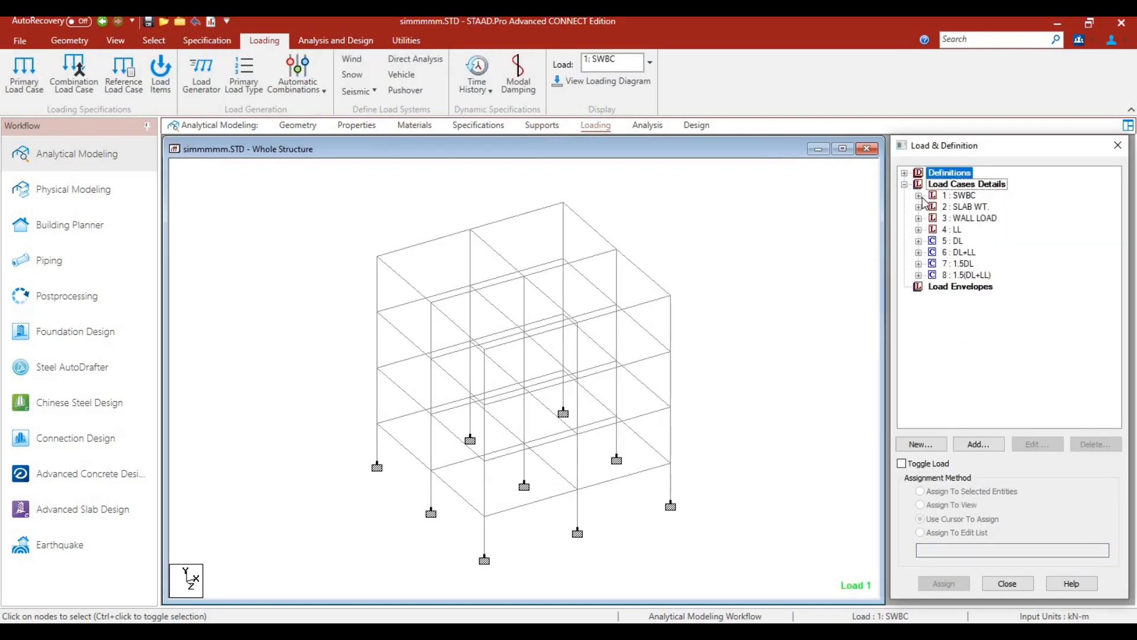
click(918, 195)
click(918, 217)
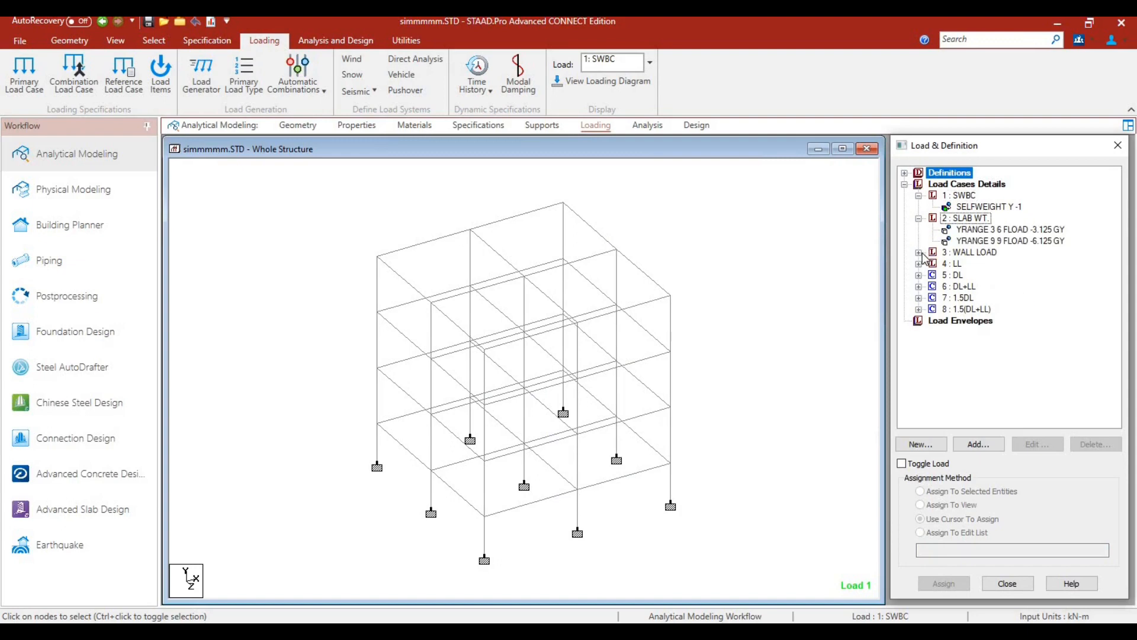
click(919, 252)
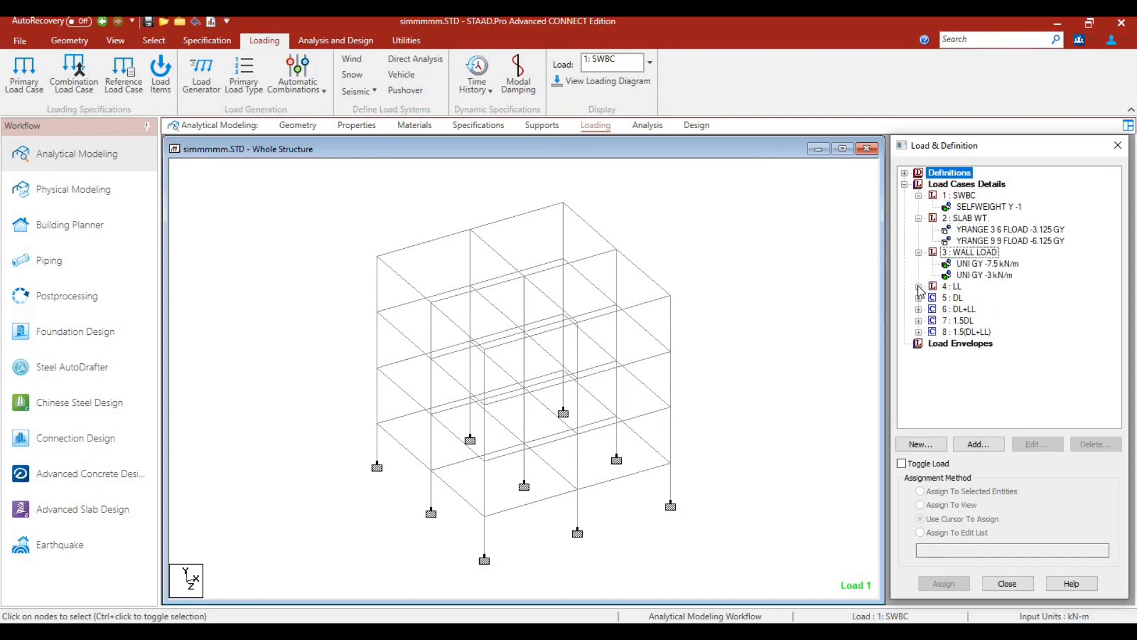
click(918, 287)
click(918, 309)
click(919, 354)
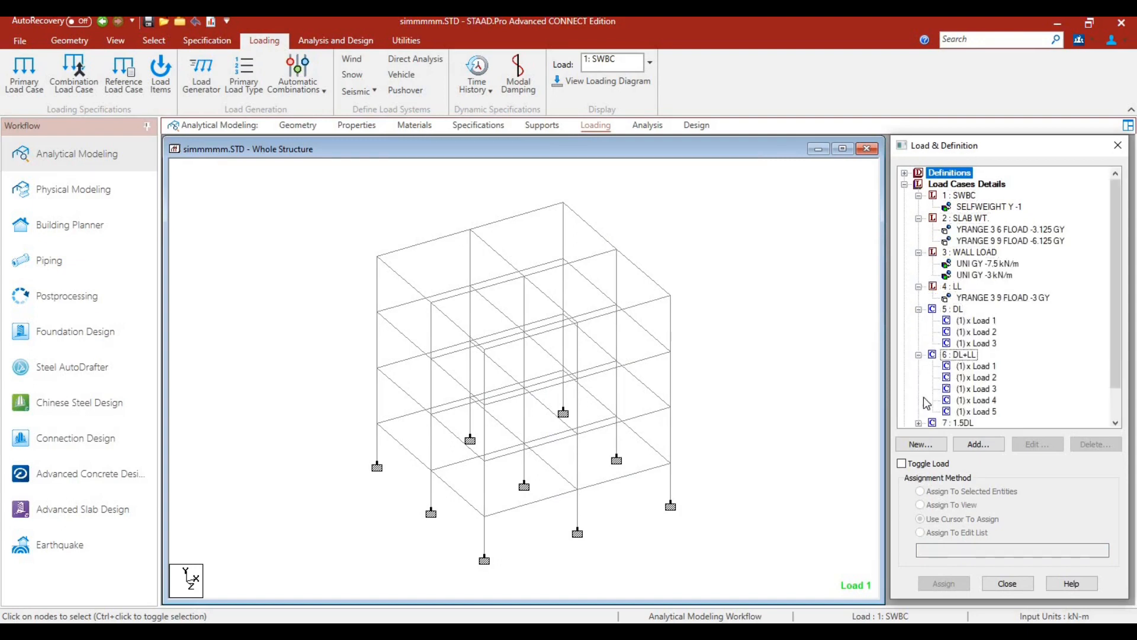
scroll(922, 379, down, 1)
click(918, 388)
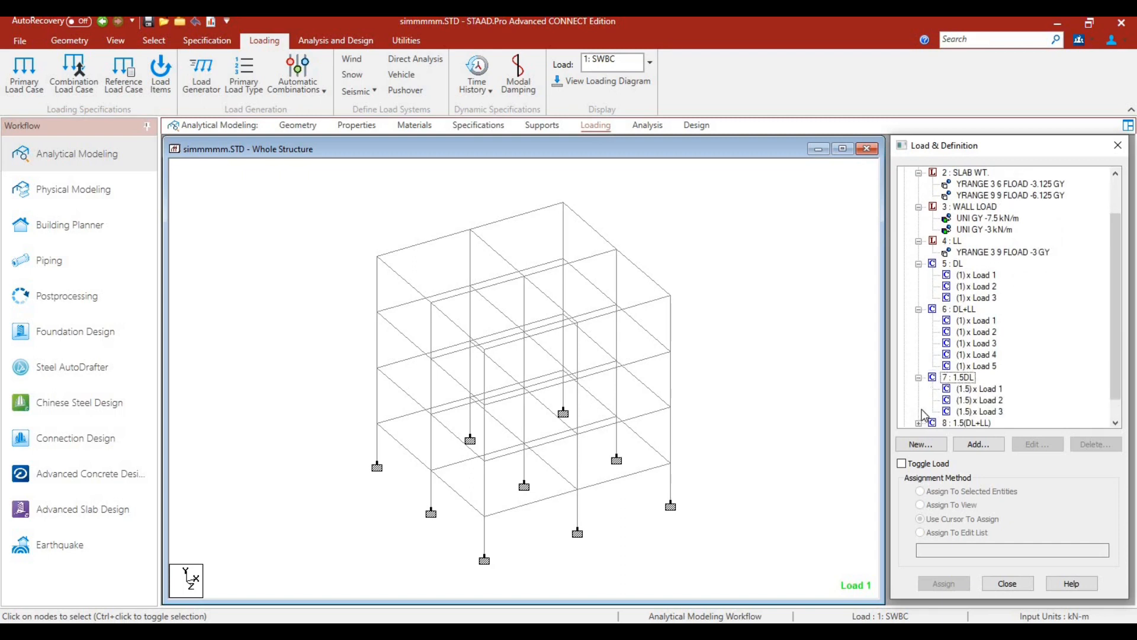
click(919, 400)
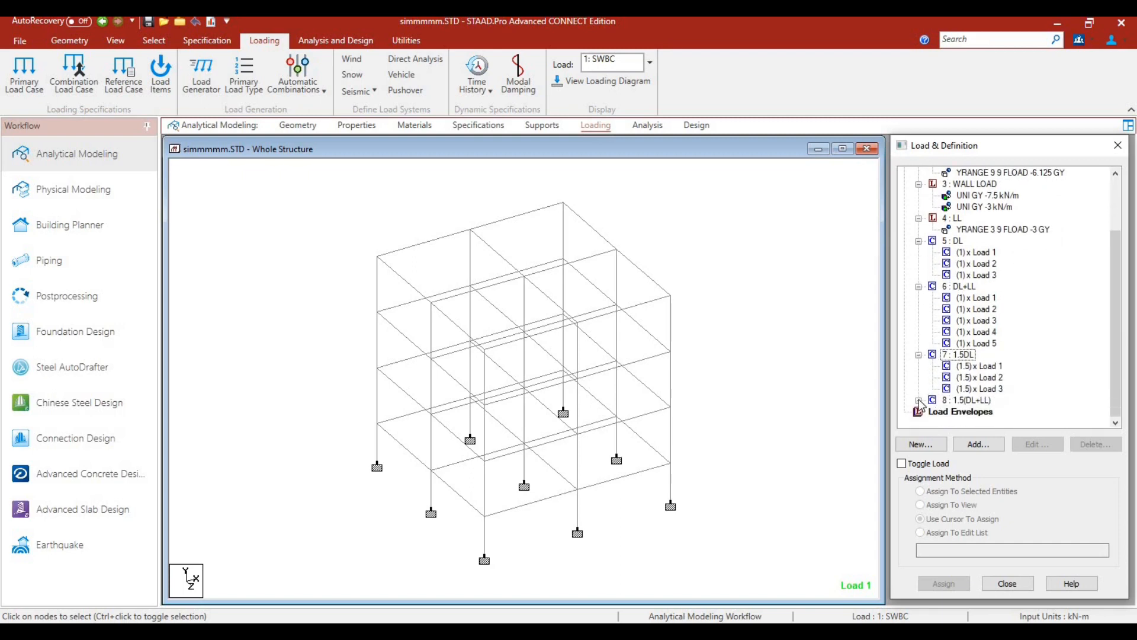
- Add a Perform Analysis command with the All print option
click(651, 127)
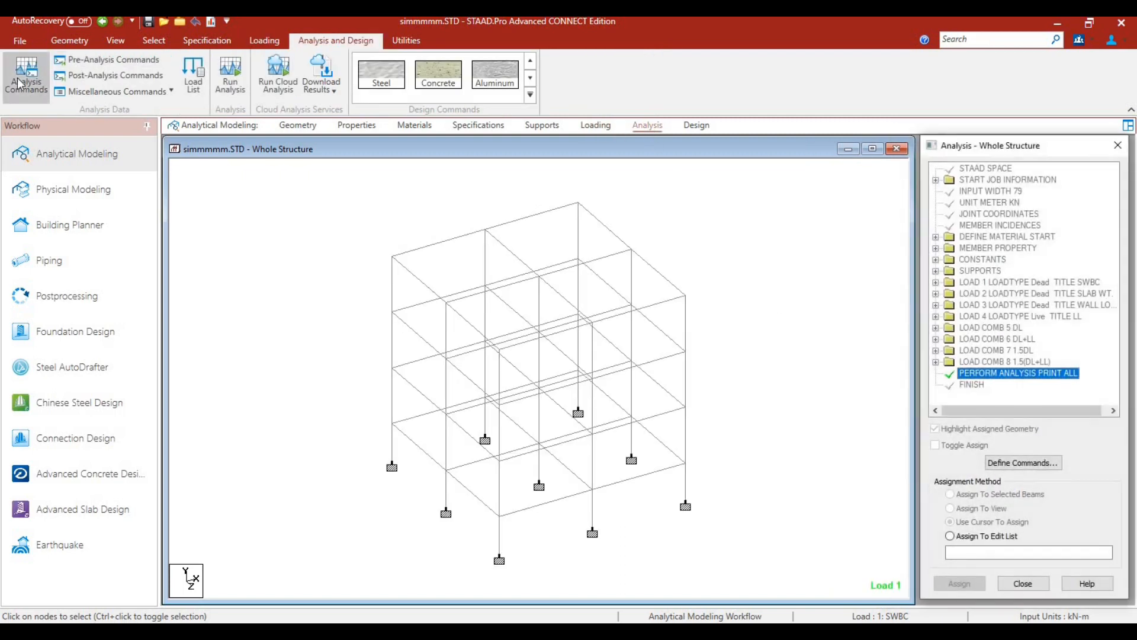
click(30, 93)
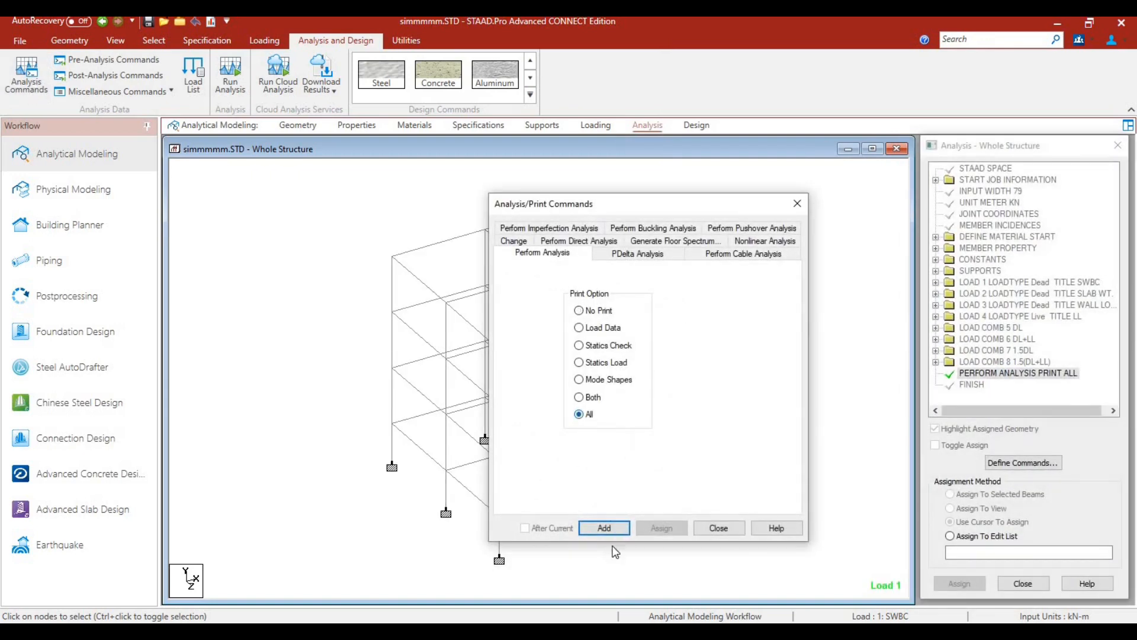
click(610, 528)
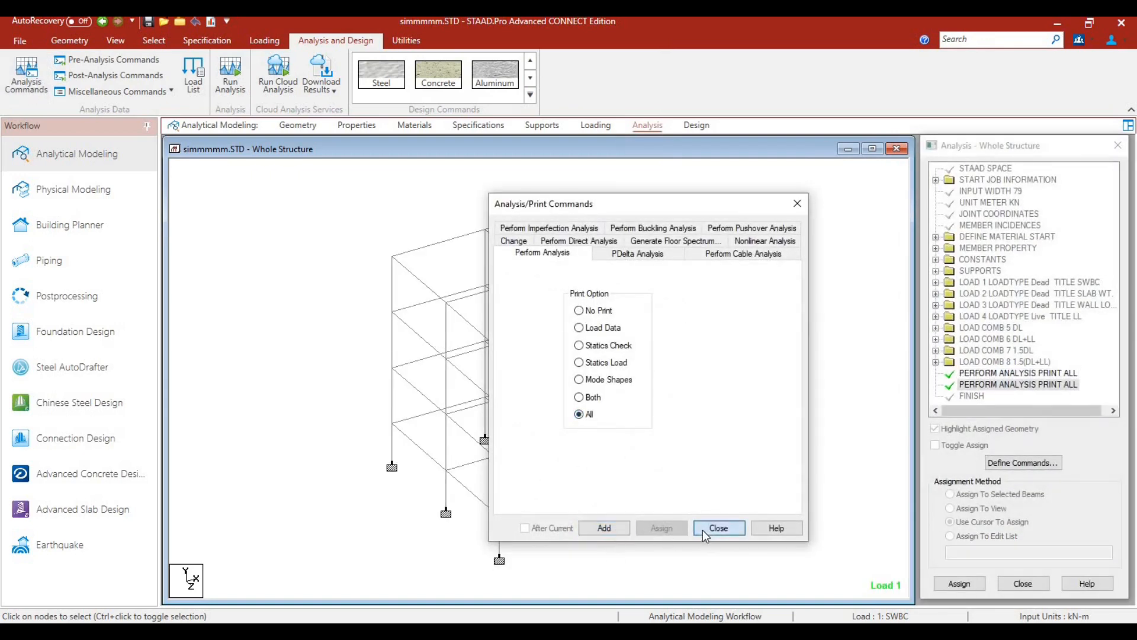
click(705, 529)
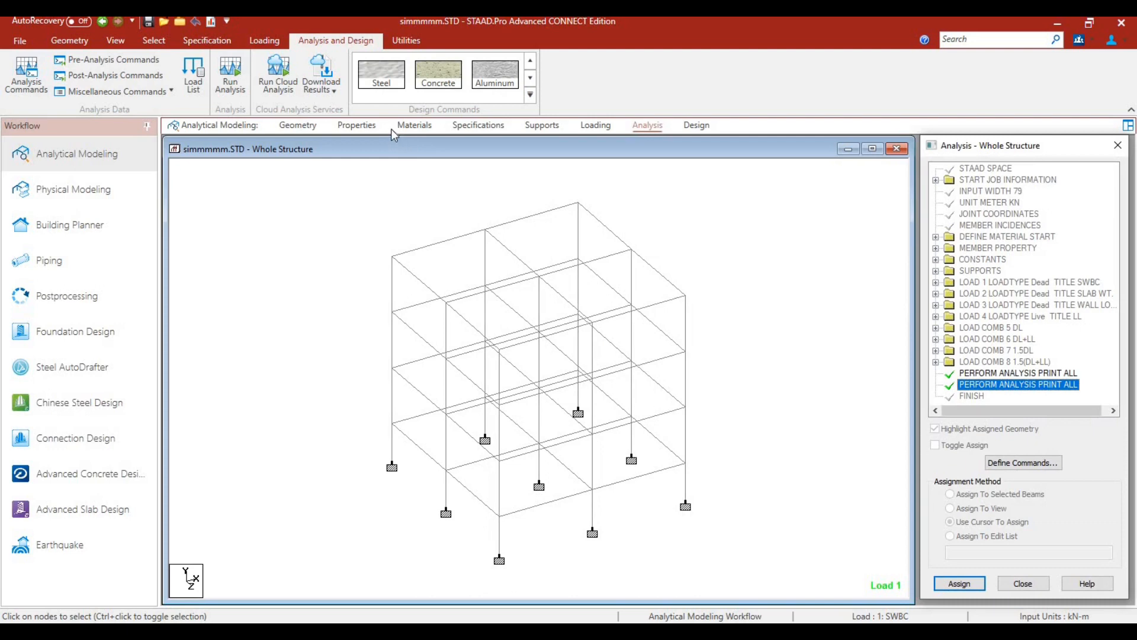
- Save the structure, run the analysis and enter postprocessing with all eight load cases selected
click(230, 76)
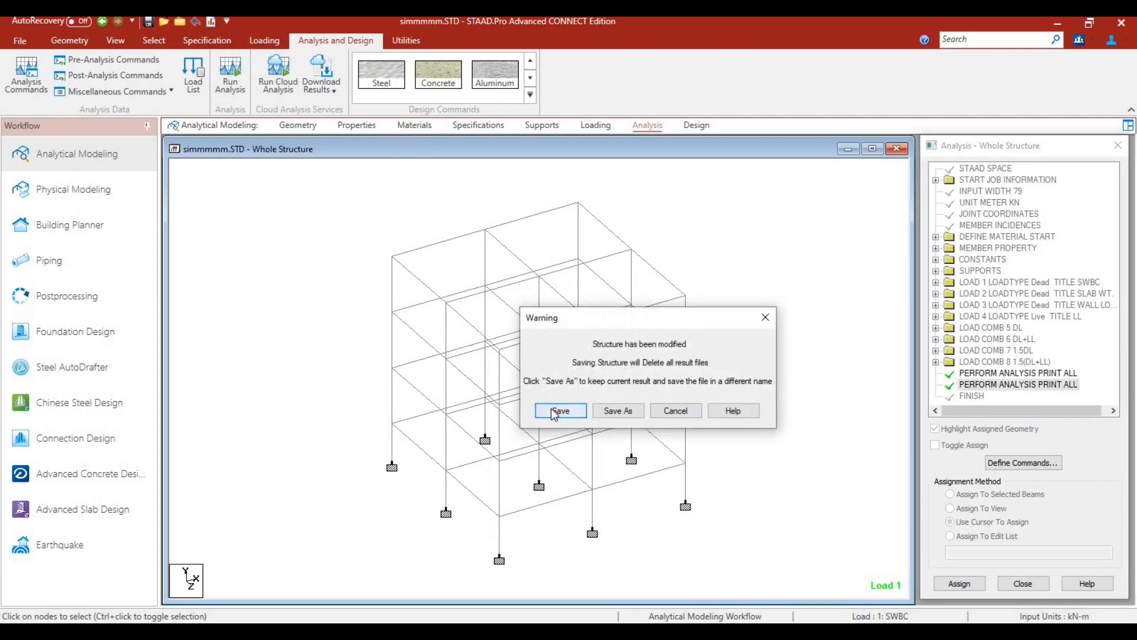
click(560, 410)
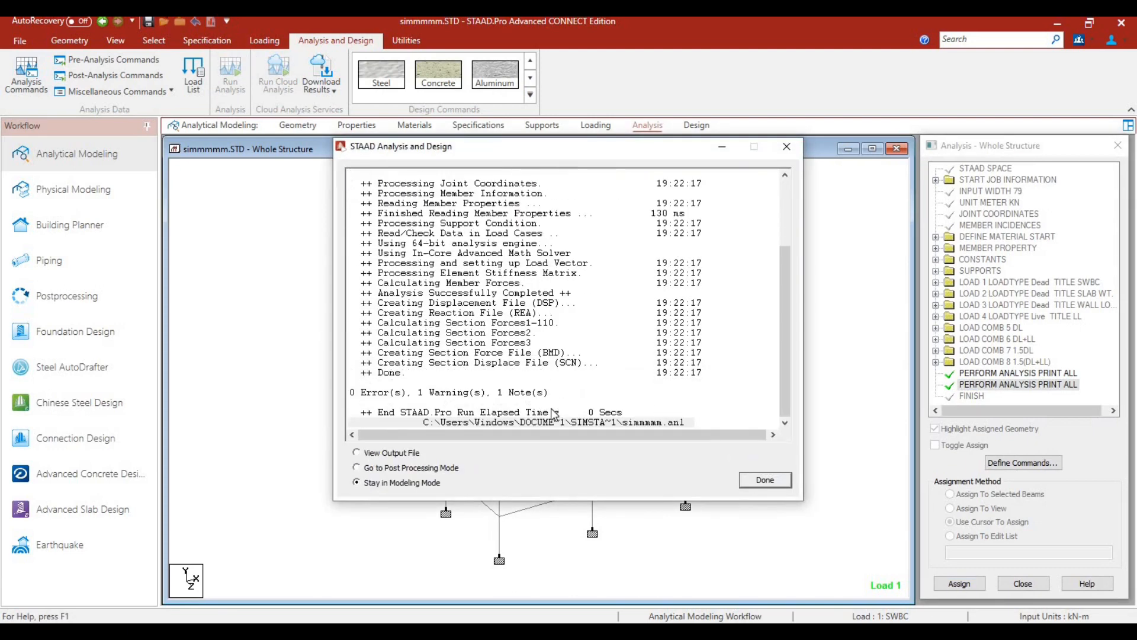
click(396, 469)
click(765, 480)
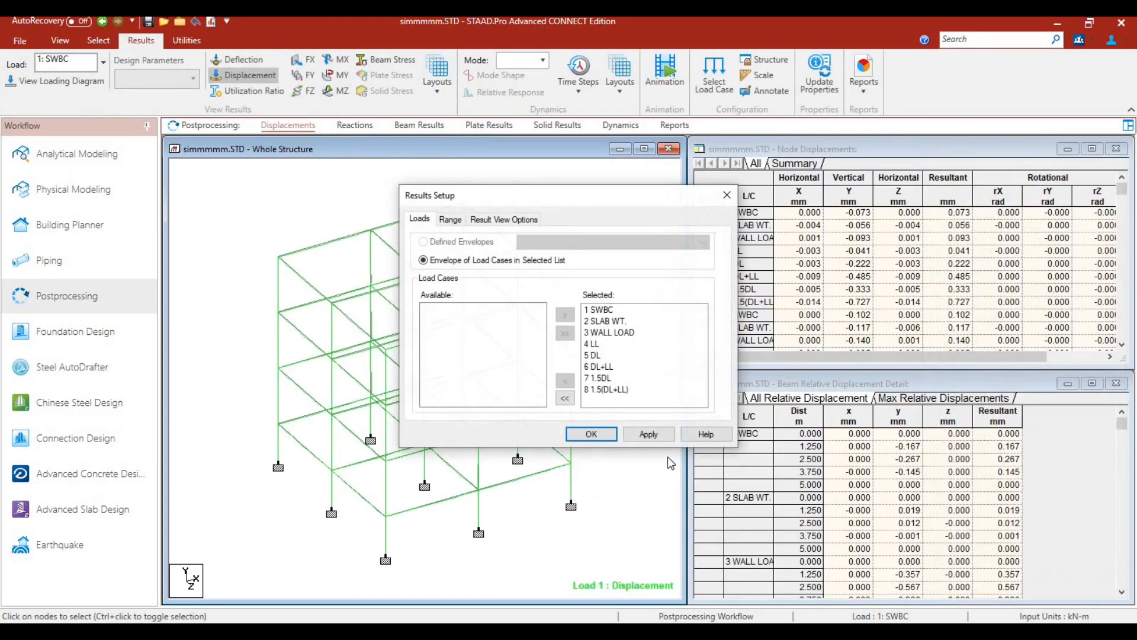
click(599, 434)
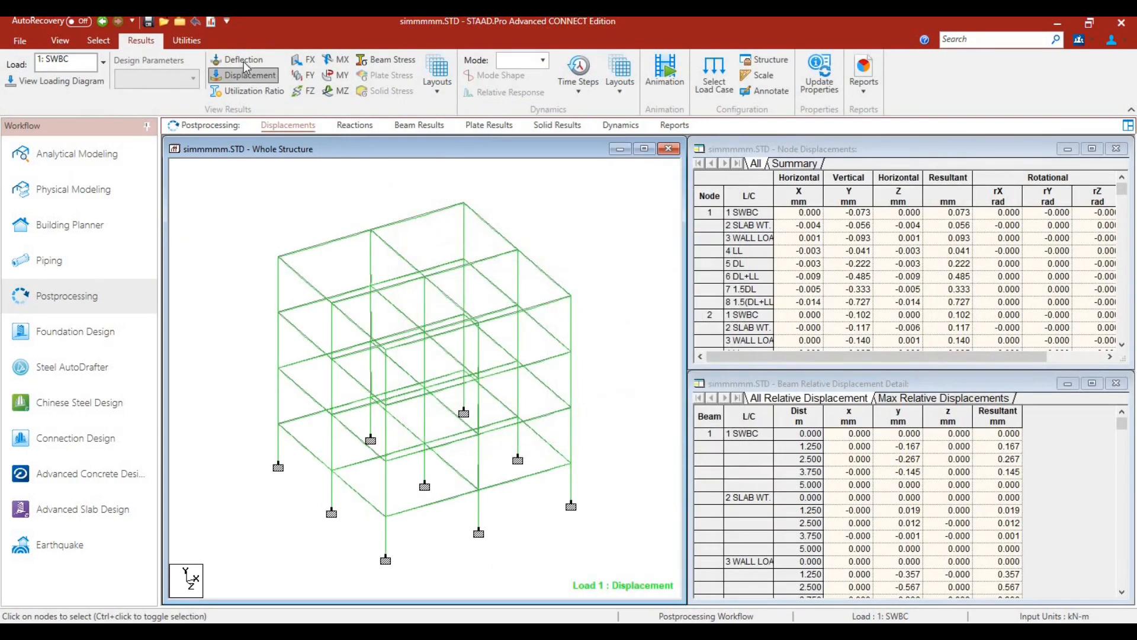
- Set the displacement result scale to 1 mm per m for the frame's deflection diagram and apply it
right_click(313, 192)
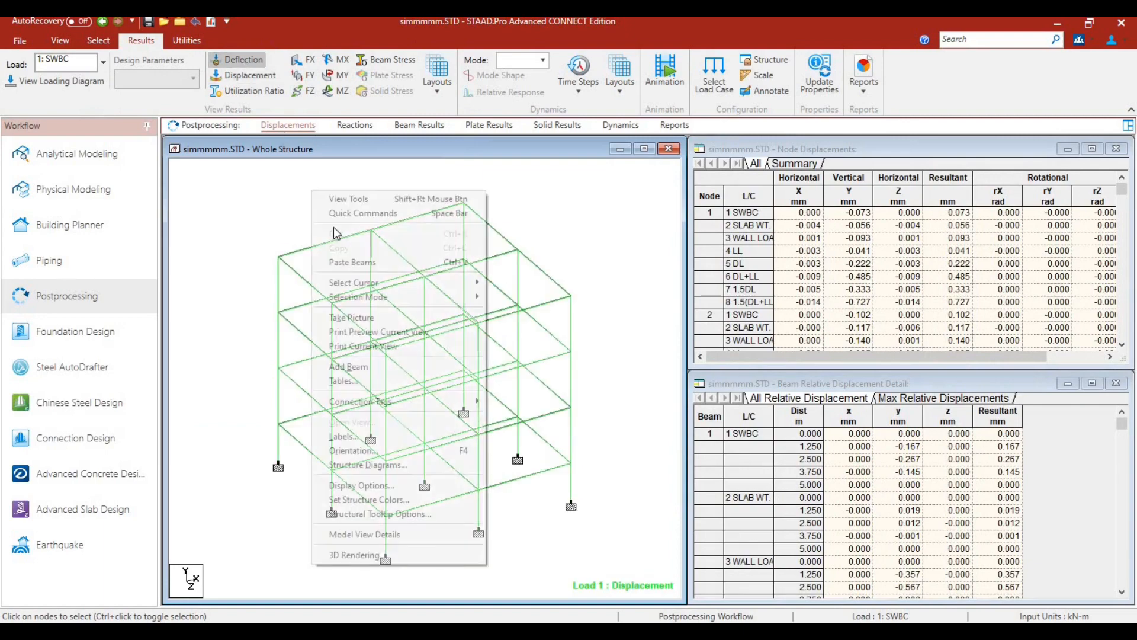
click(364, 439)
click(626, 139)
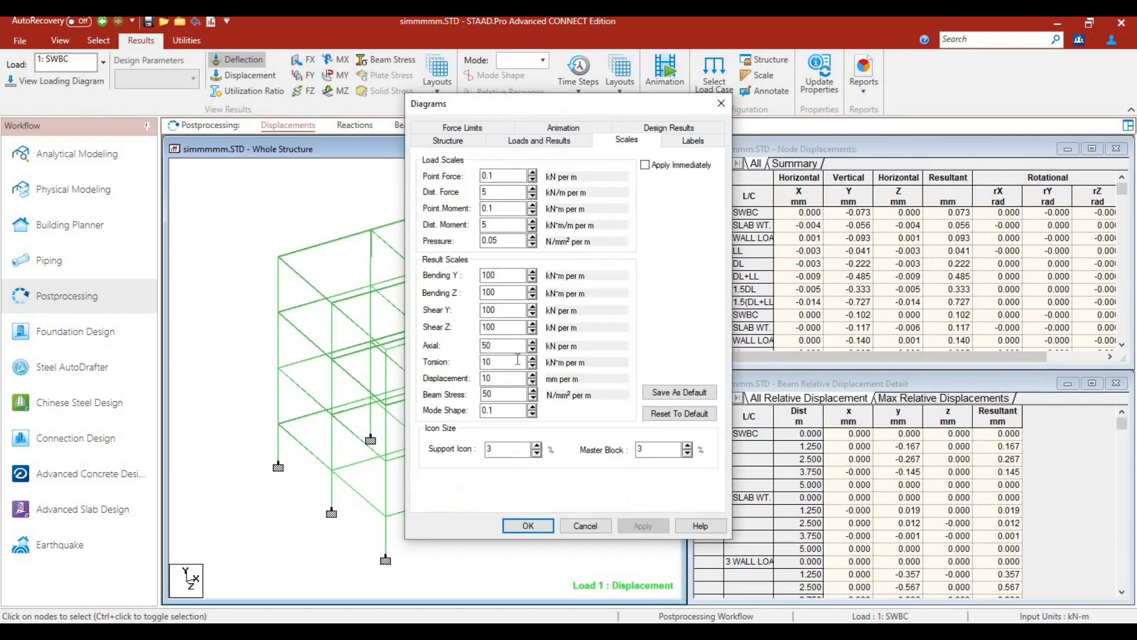
click(516, 377)
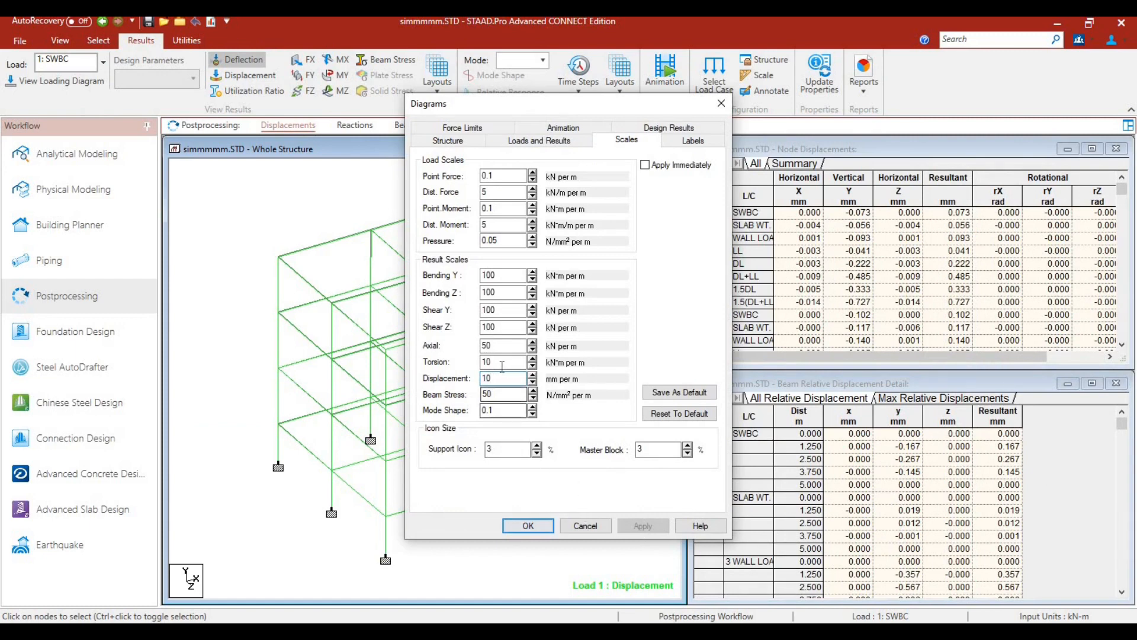
key(BackSpace)
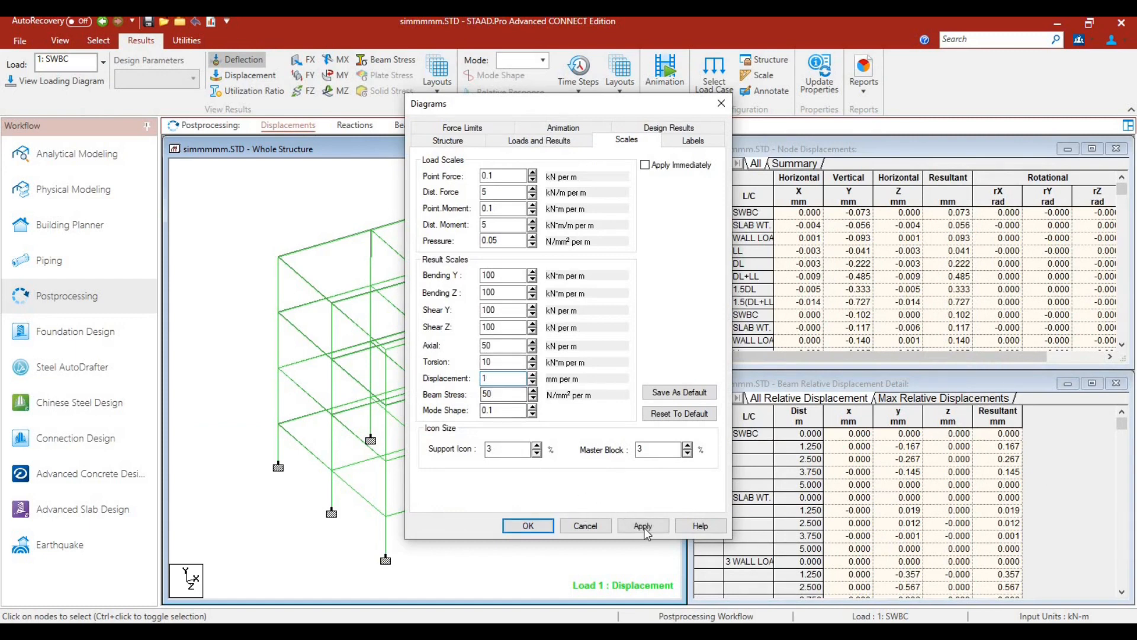
click(643, 525)
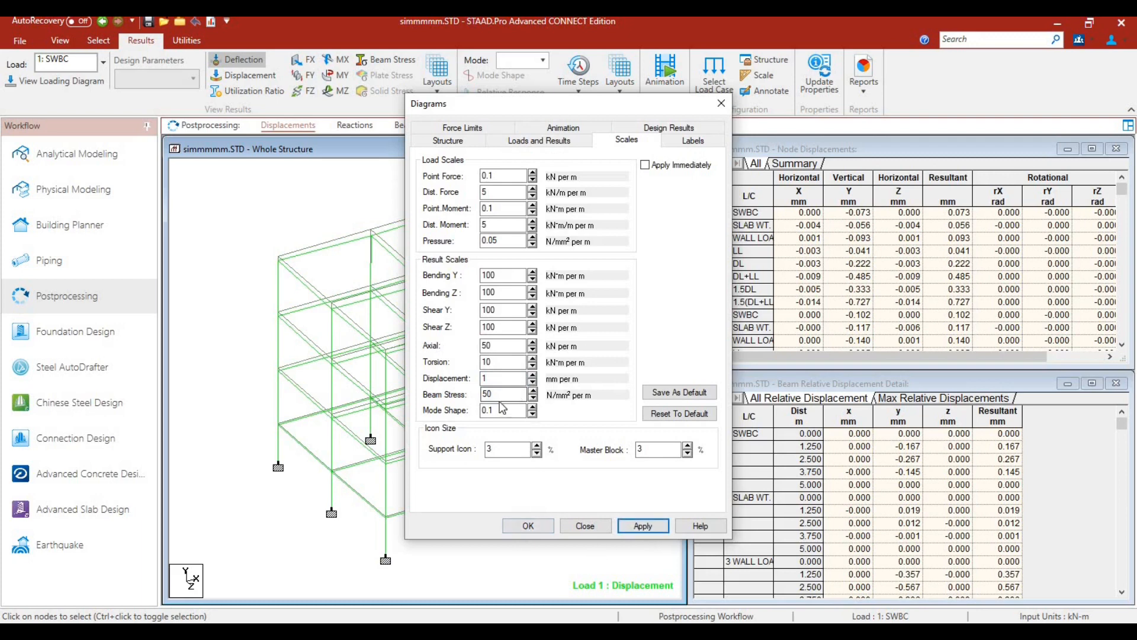
click(528, 526)
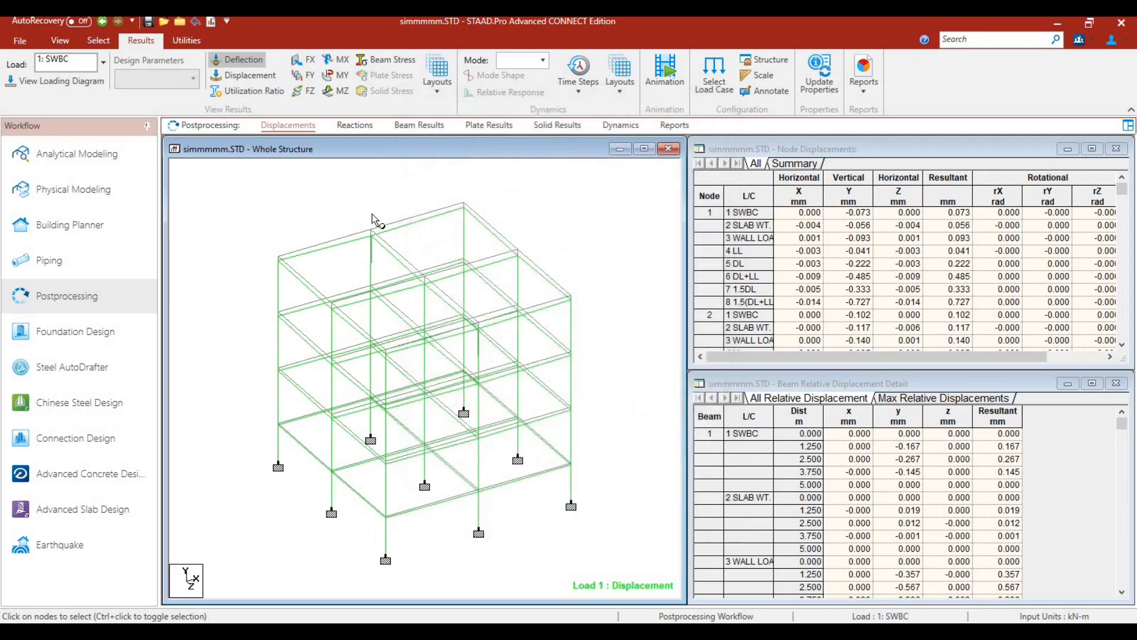
scroll(364, 209, down, 1)
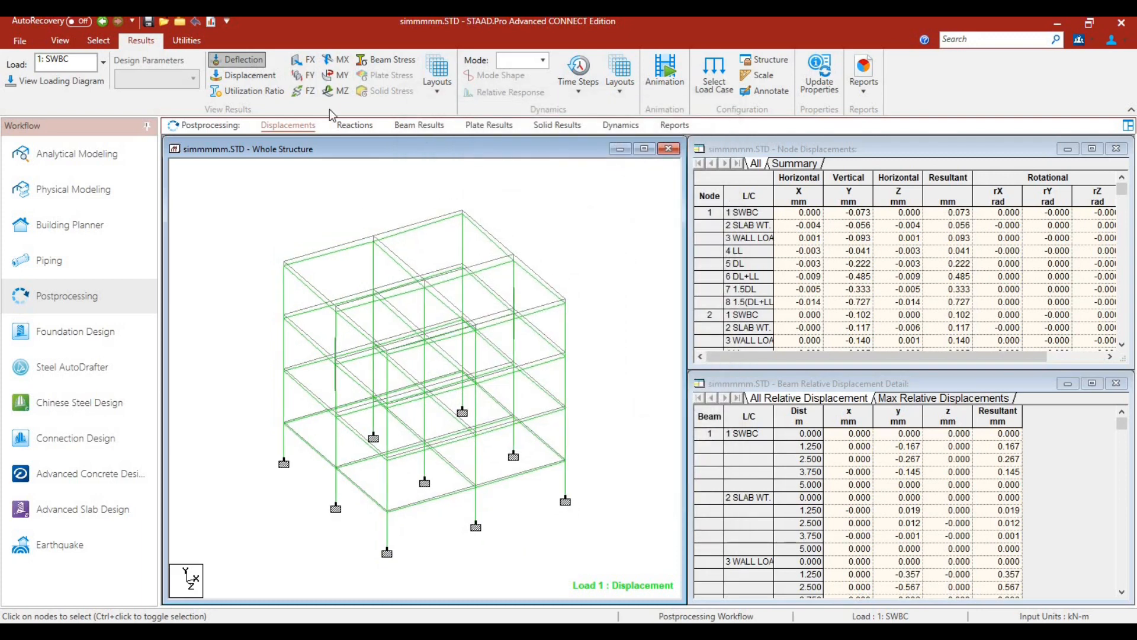
- Review the support reactions and beam end forces, and return to the deflection diagram for load case 1: SWBC
click(354, 127)
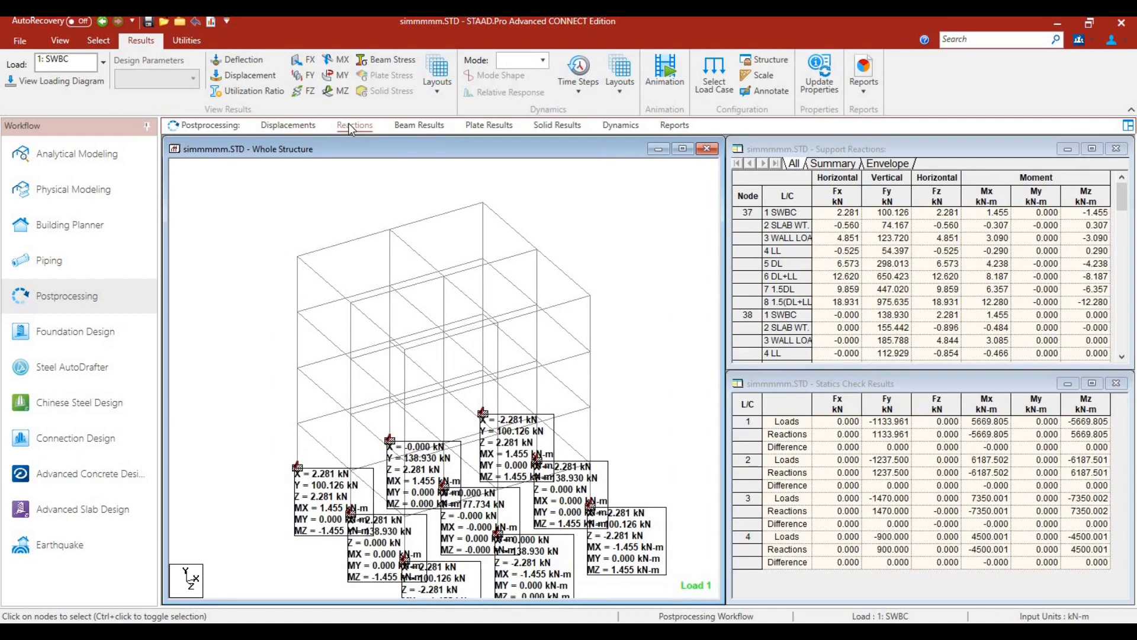
click(407, 128)
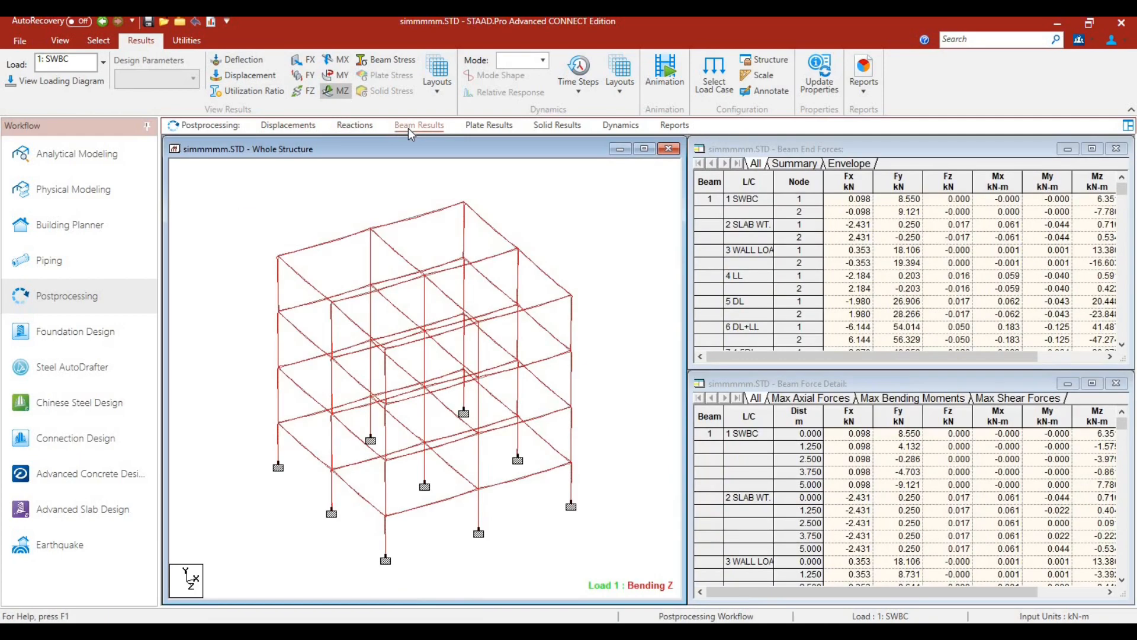
click(312, 128)
click(251, 61)
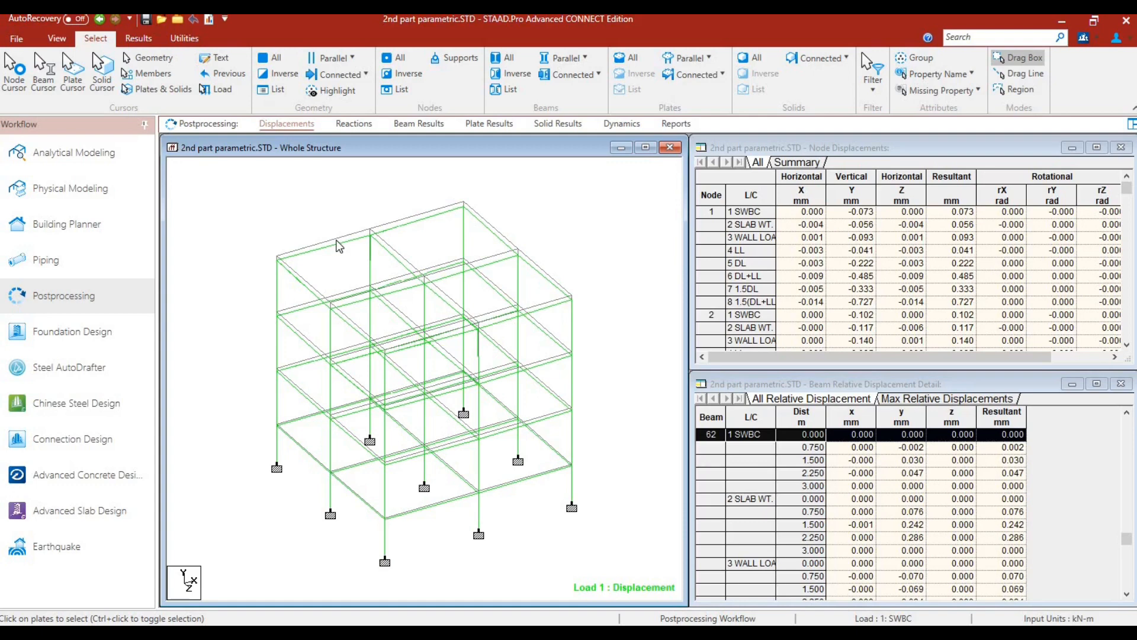
- Inspect roof edge beam 64's global deflection under 1:SWBC in the X, Y and Z directions
double_click(338, 240)
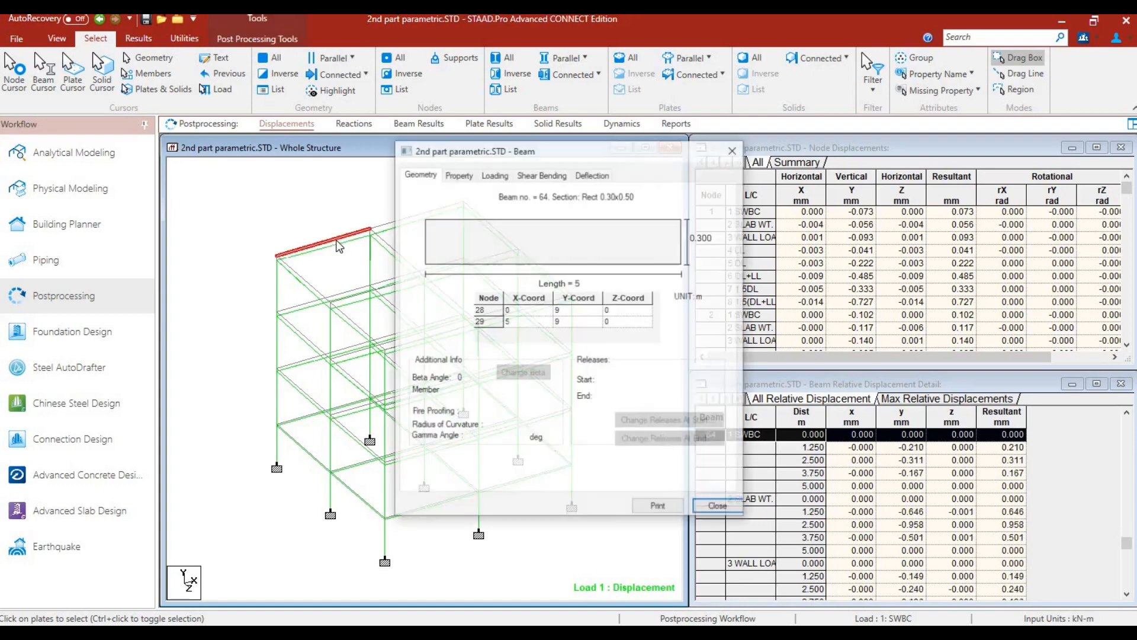
click(593, 174)
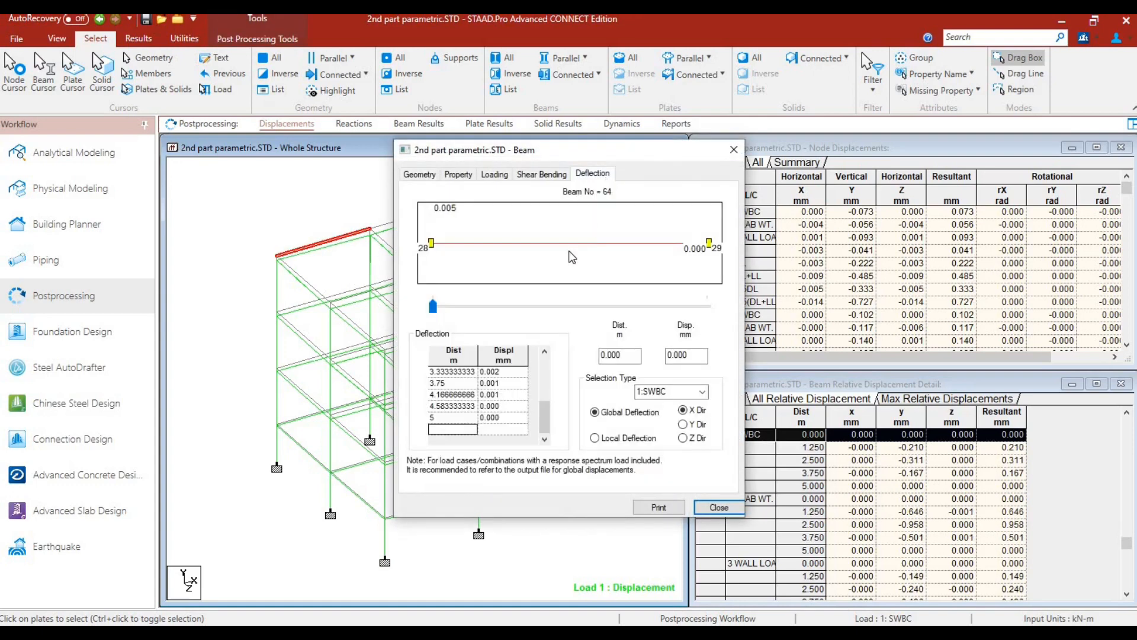
click(696, 425)
click(692, 443)
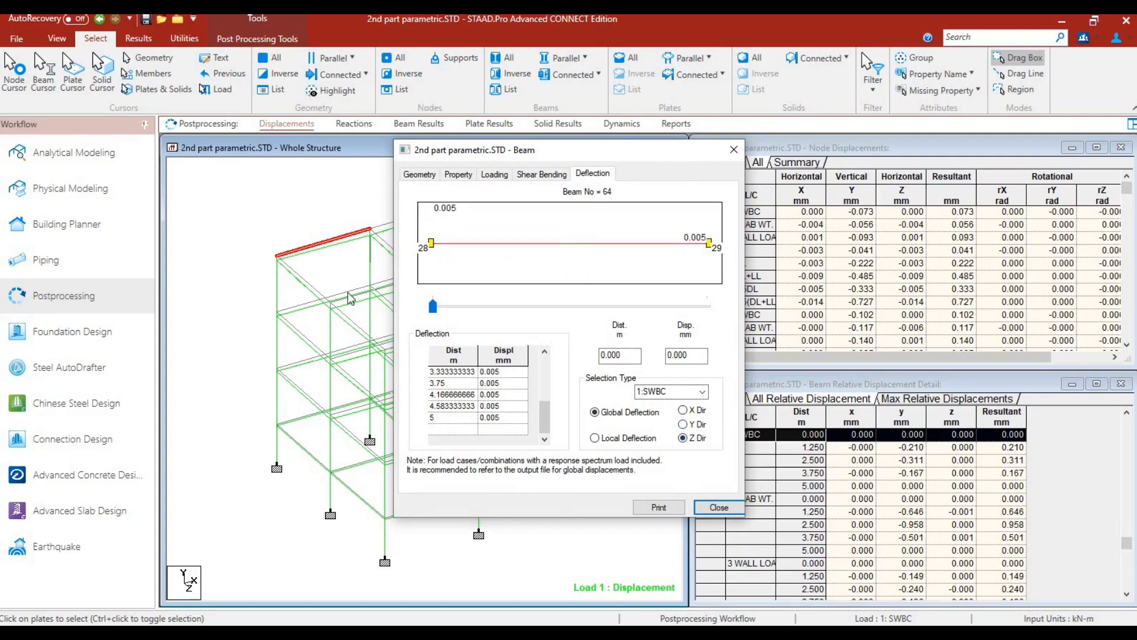
- Examine top-storey corner column 55's global deflection under 1:SWBC in the Z, Y and X directions
click(277, 283)
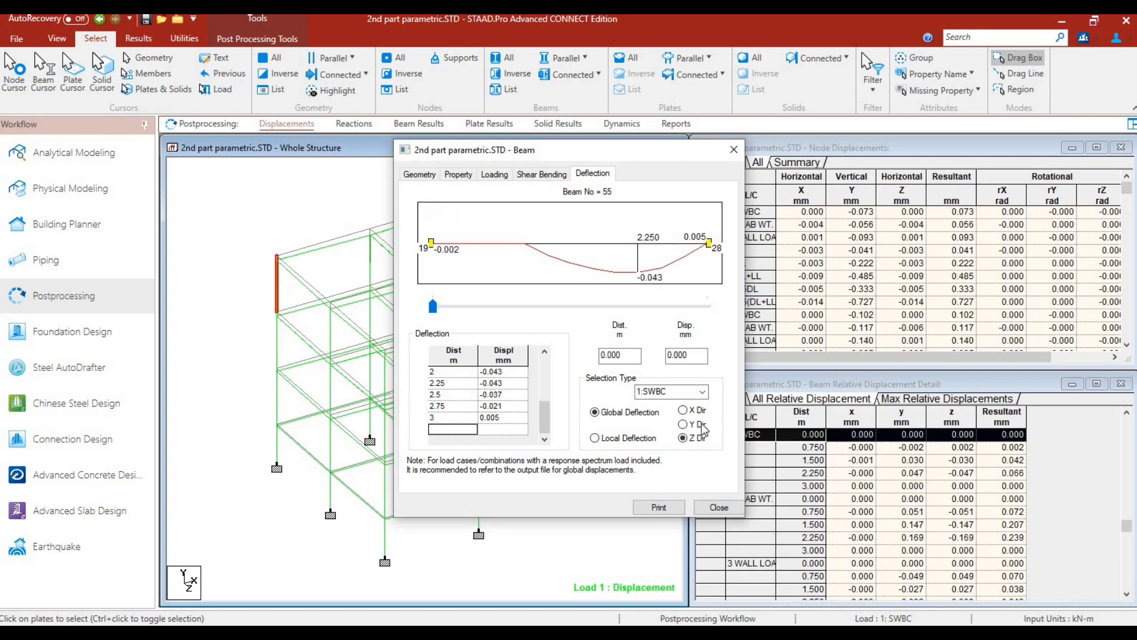
click(683, 424)
click(691, 411)
- Check interior roof beam 72's global deflection under 1:SWBC in the X, Y and Z directions
click(357, 303)
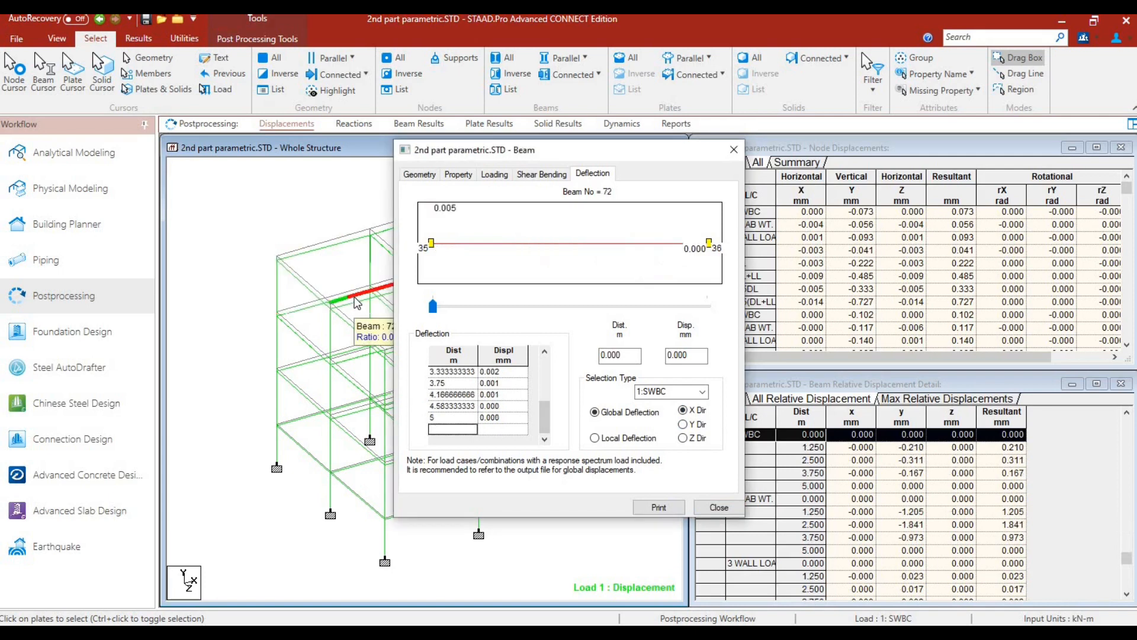
click(683, 424)
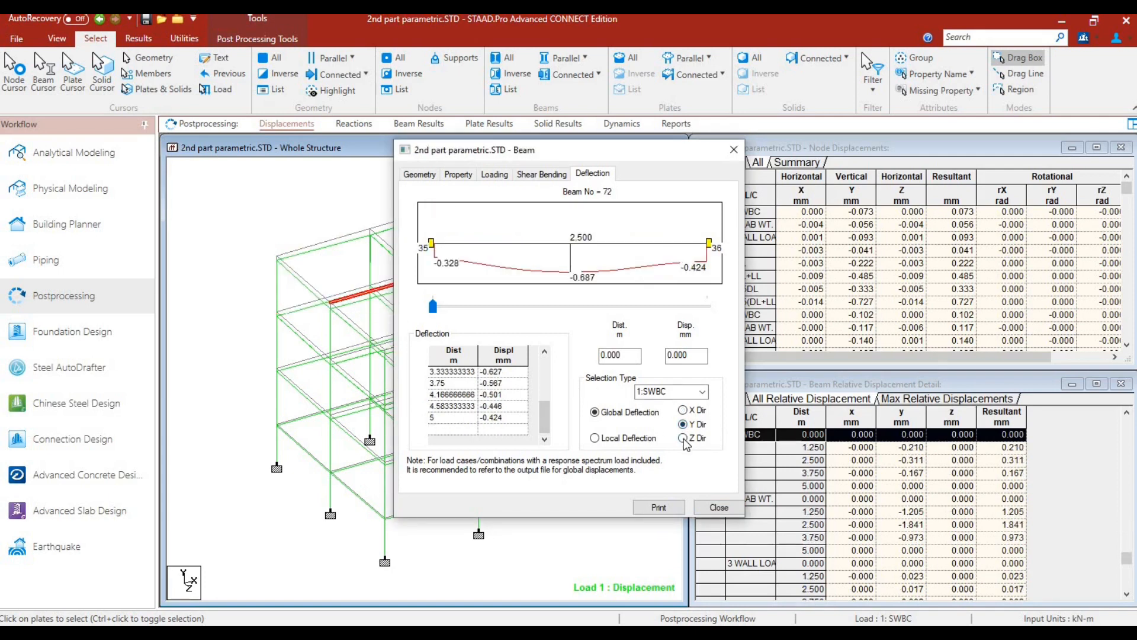
click(684, 439)
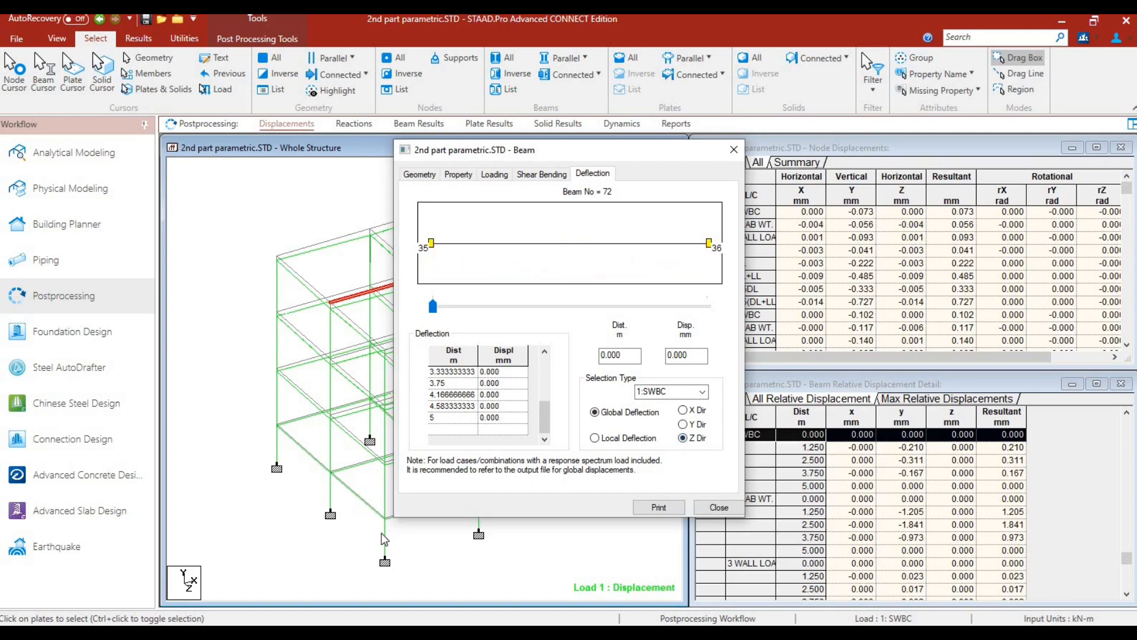
- Compare the global and local deflections of ground-level corner column 82 under 1:SWBC in the X and Y directions
click(384, 539)
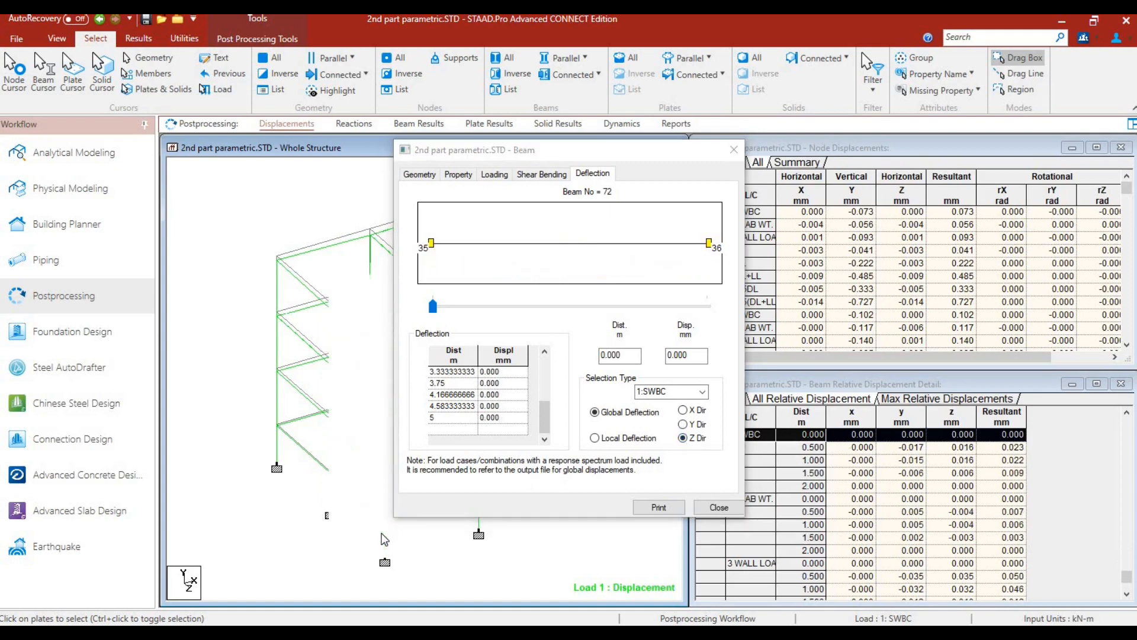
click(692, 424)
click(684, 410)
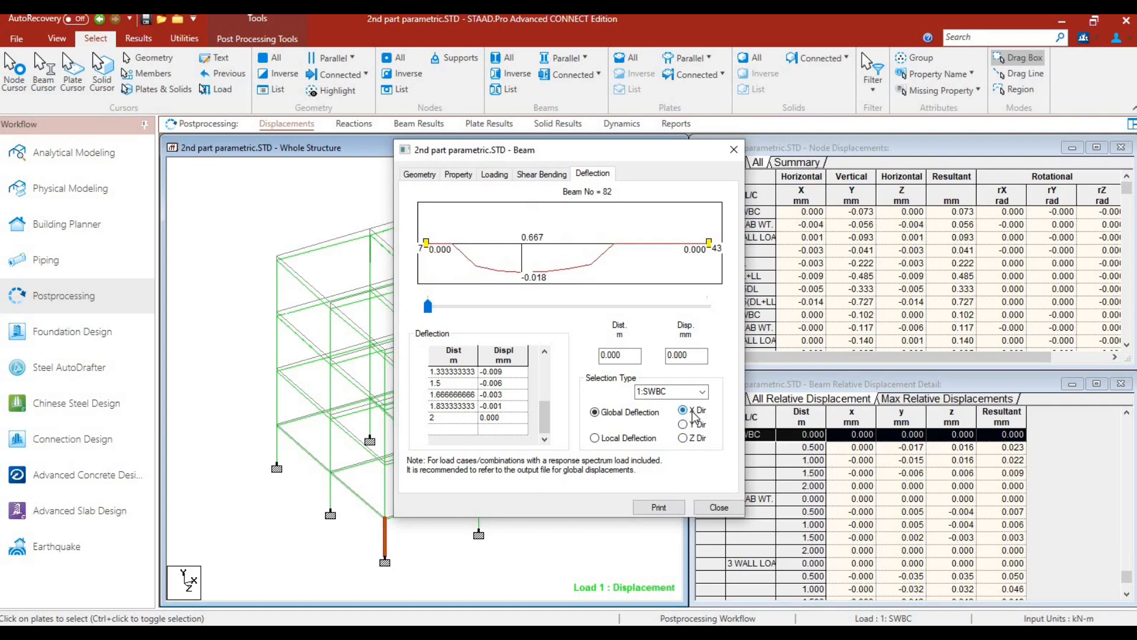
click(639, 441)
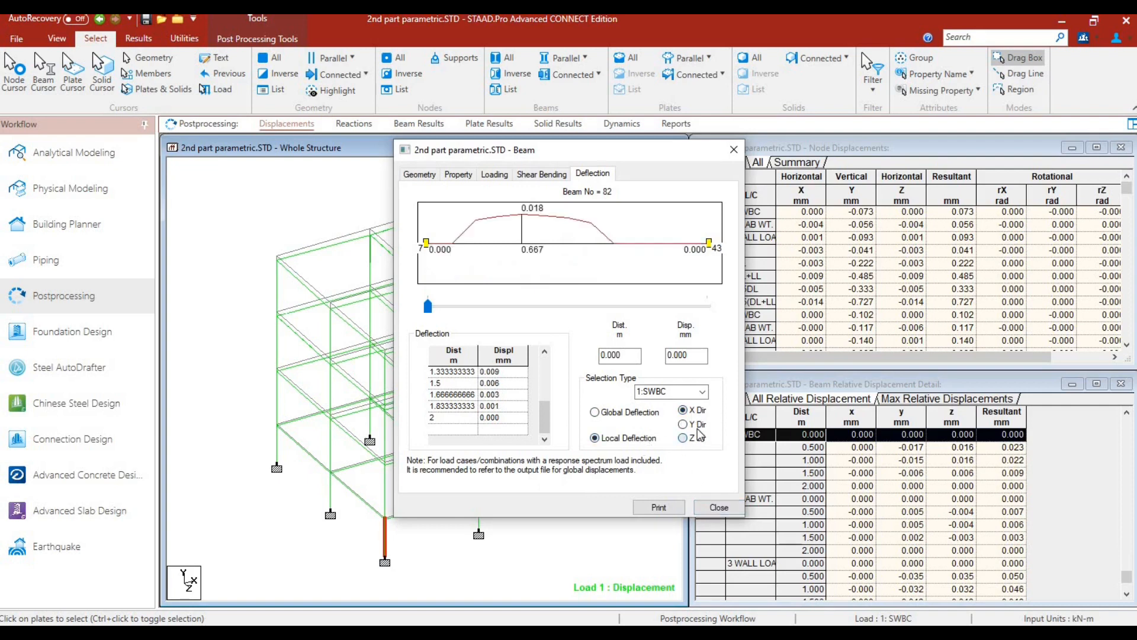
click(696, 425)
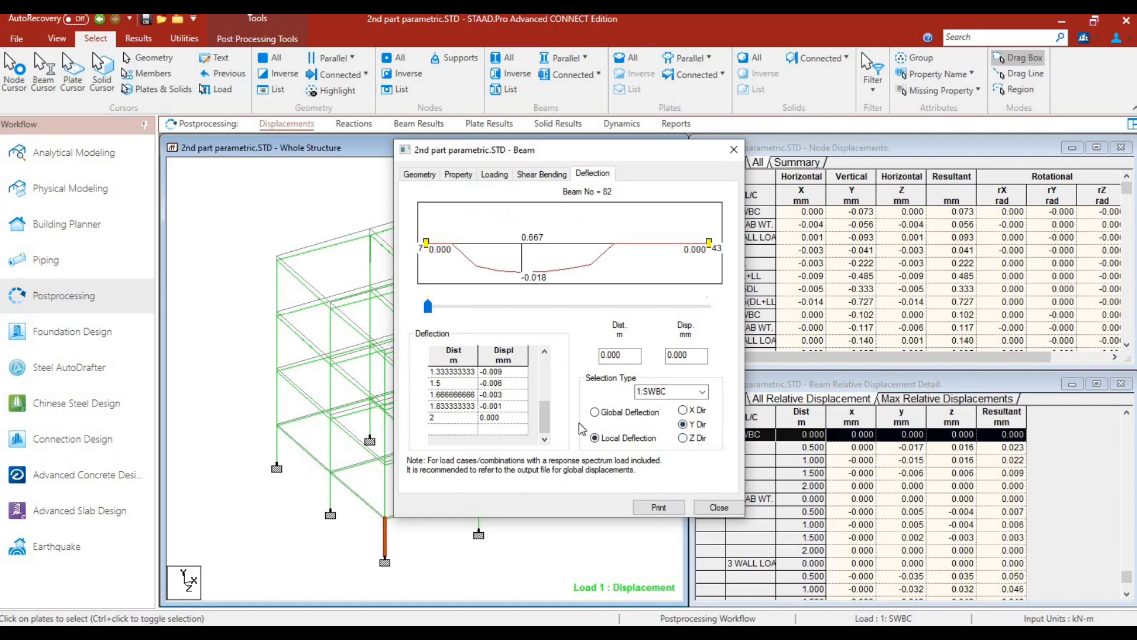
click(659, 507)
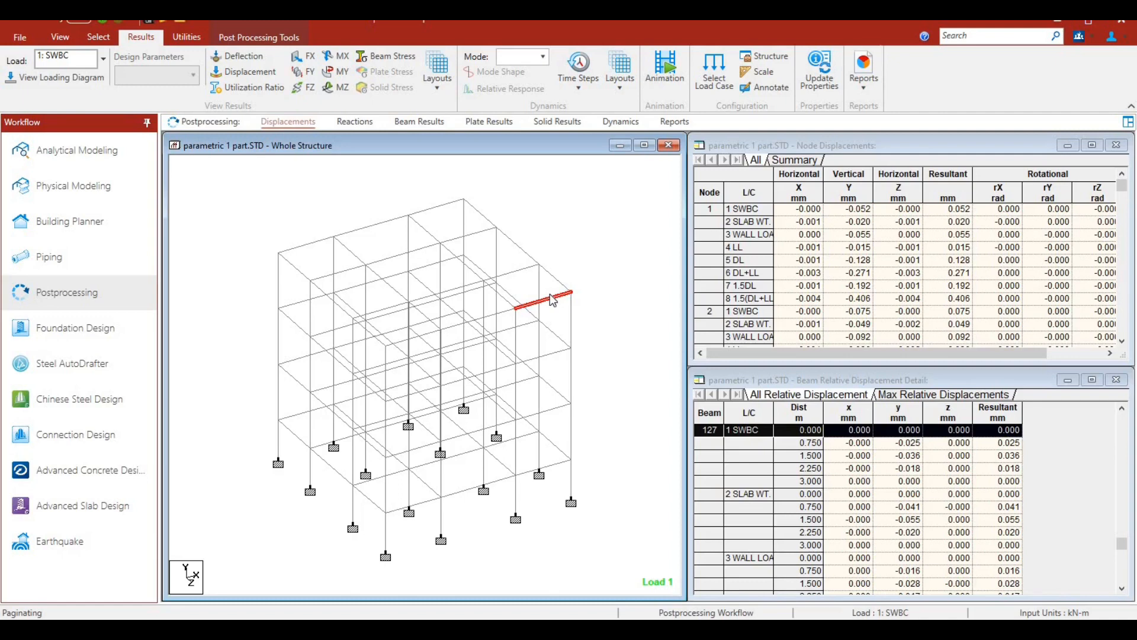
- Inspect roof edge beam 127's global Y deflection under 1:SWBC in the parametric 1 part model
double_click(552, 300)
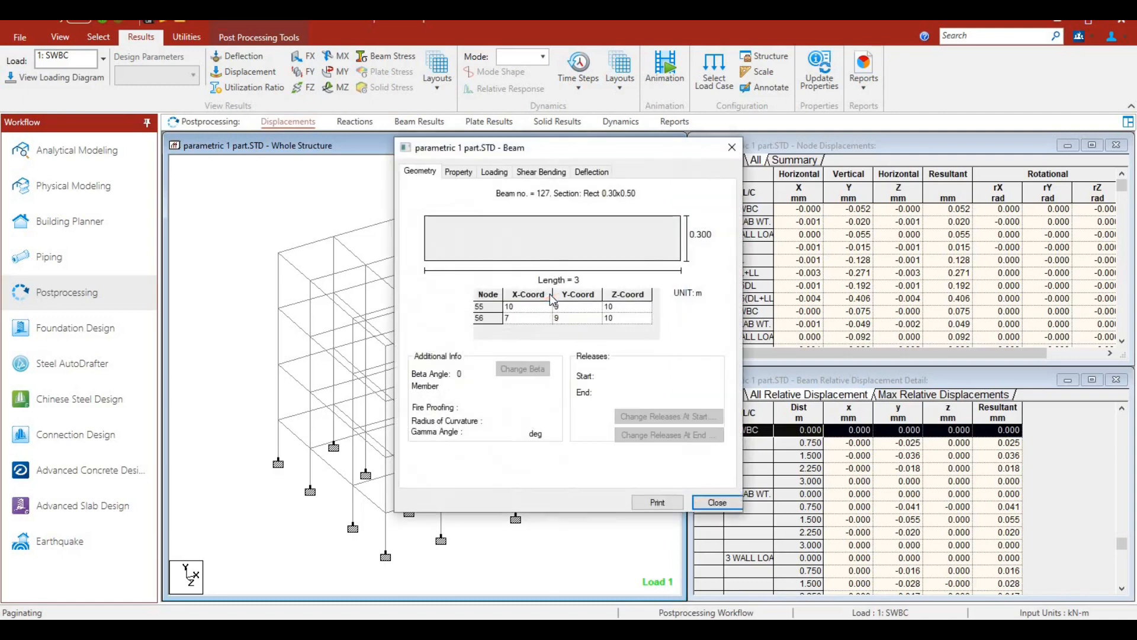
click(592, 173)
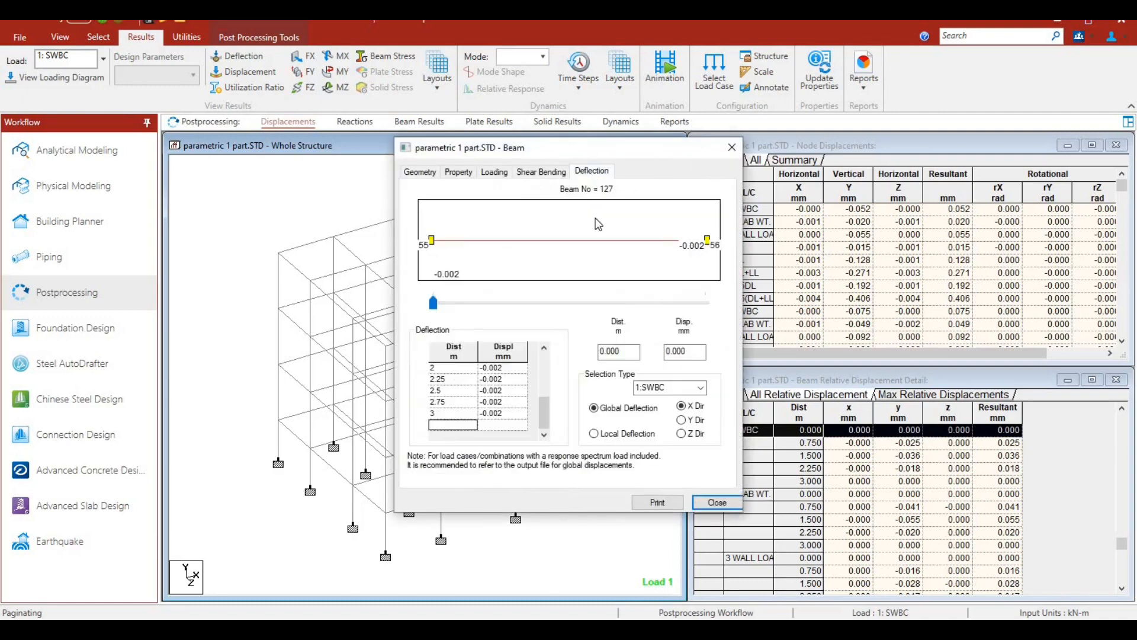
click(682, 421)
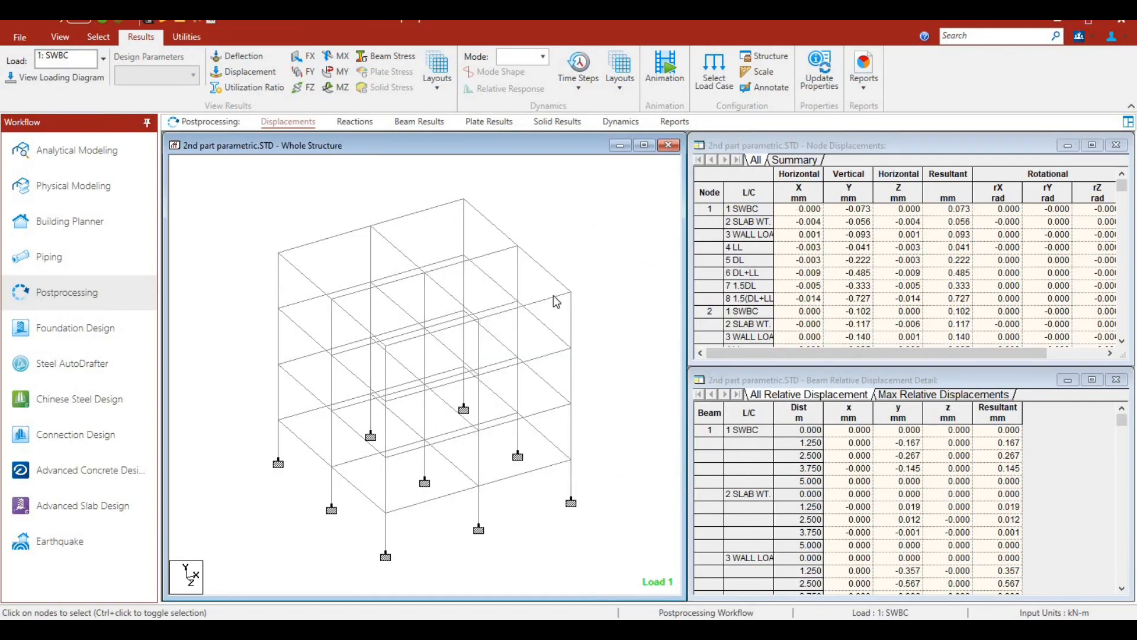
- Inspect roof edge beam 68's global Y deflection under 1:SWBC in the 2nd part parametric model
click(530, 310)
double_click(531, 310)
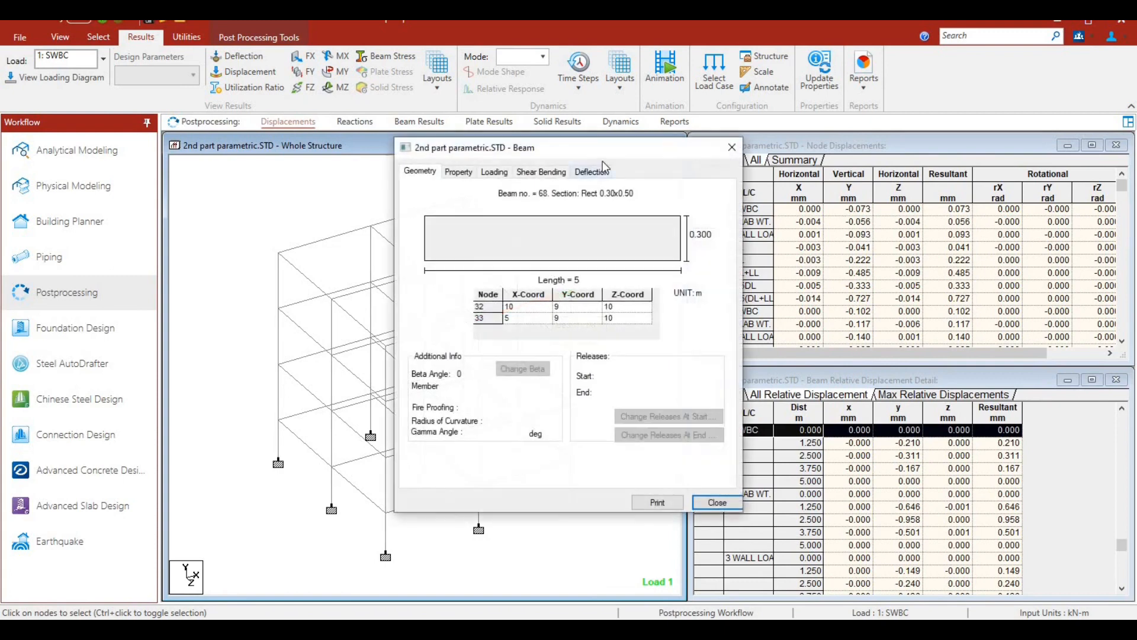
click(592, 172)
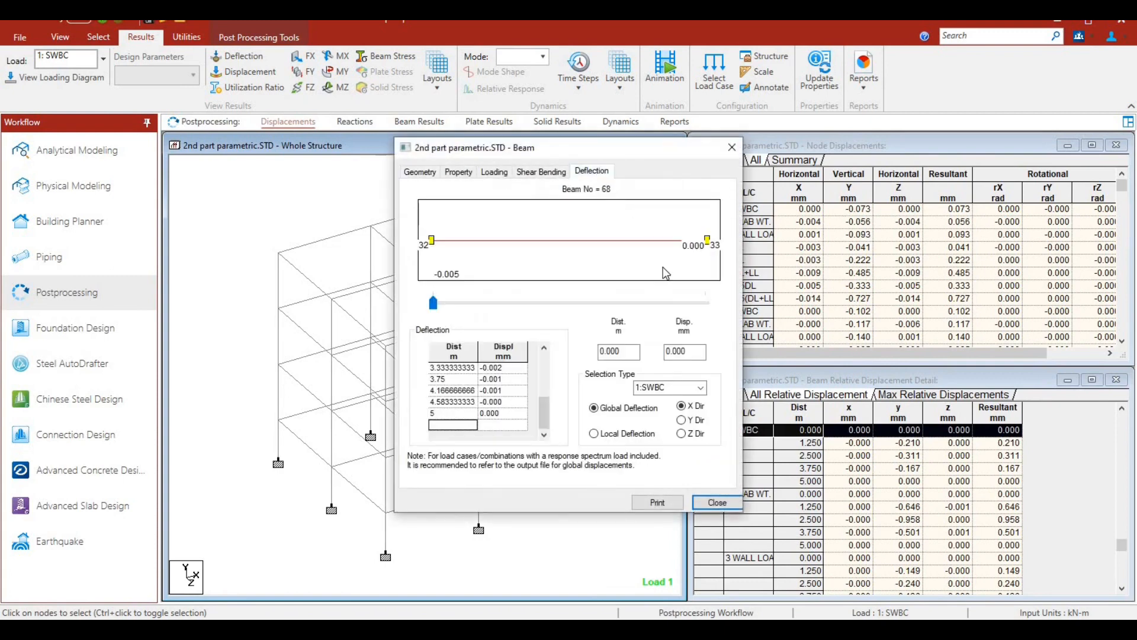
click(683, 420)
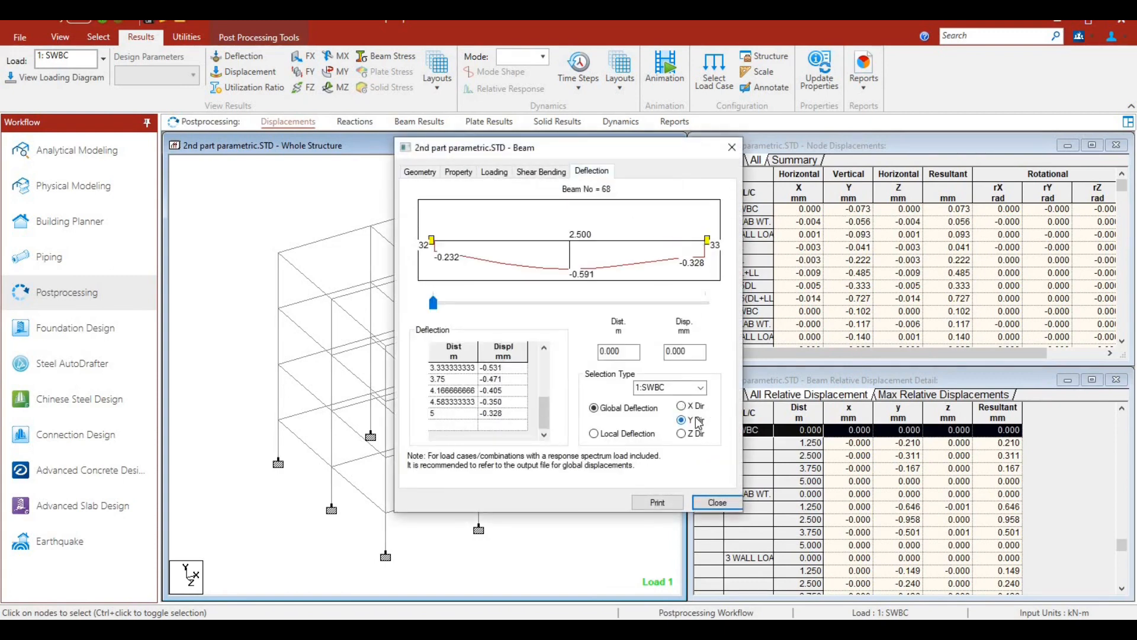